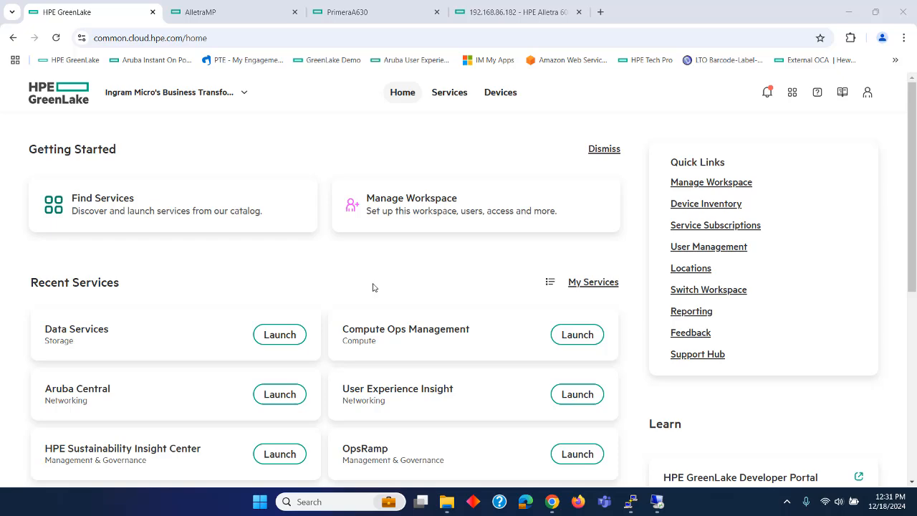
Launch Data Services from the recent services on the HPE GreenLake home page.
scroll(372, 288, down, 3)
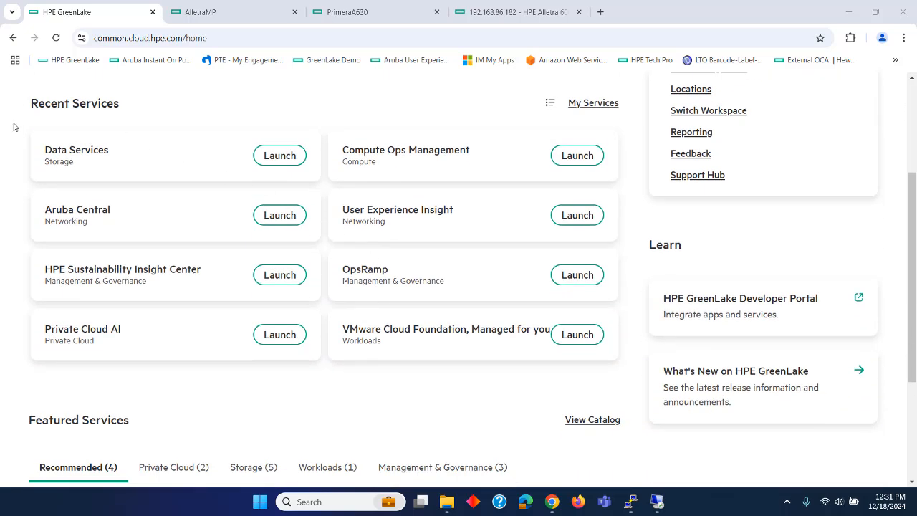
scroll(452, 394, up, 3)
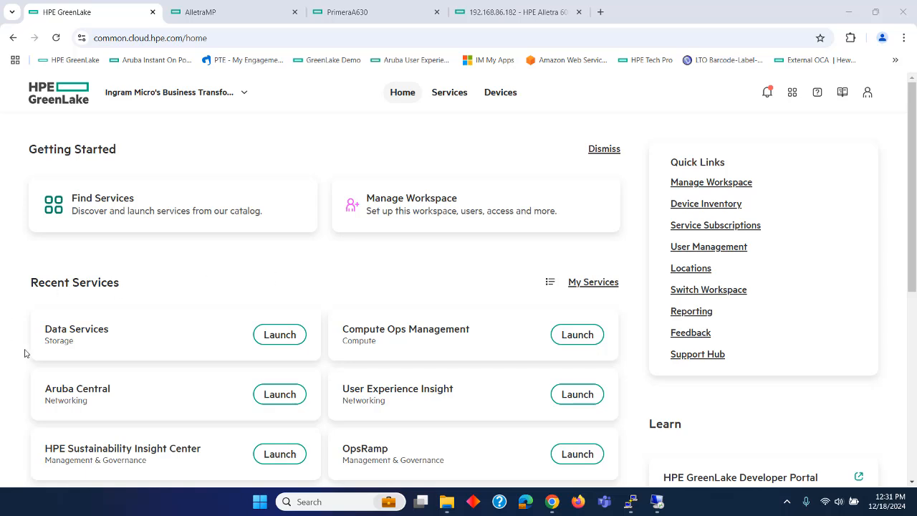
click(288, 340)
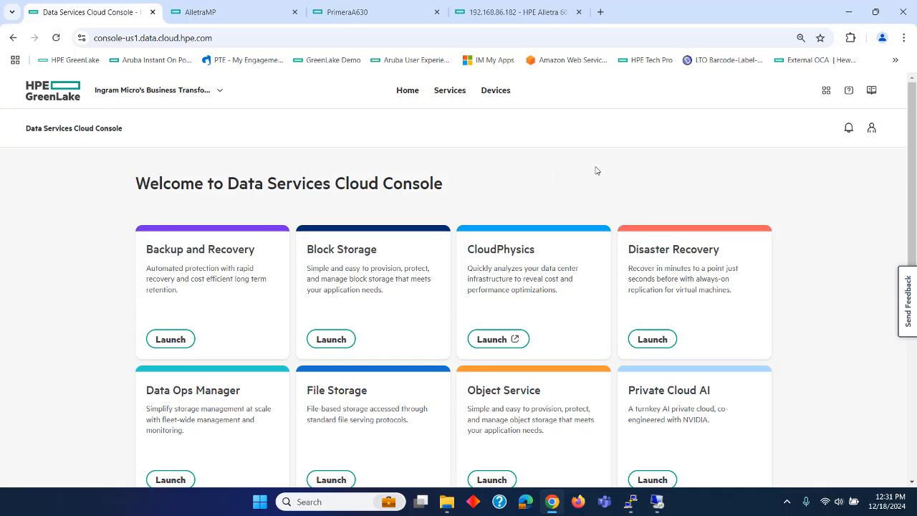
Look through the services offered in the Data Services Cloud Console and launch Data Ops Manager.
scroll(595, 172, down, 1)
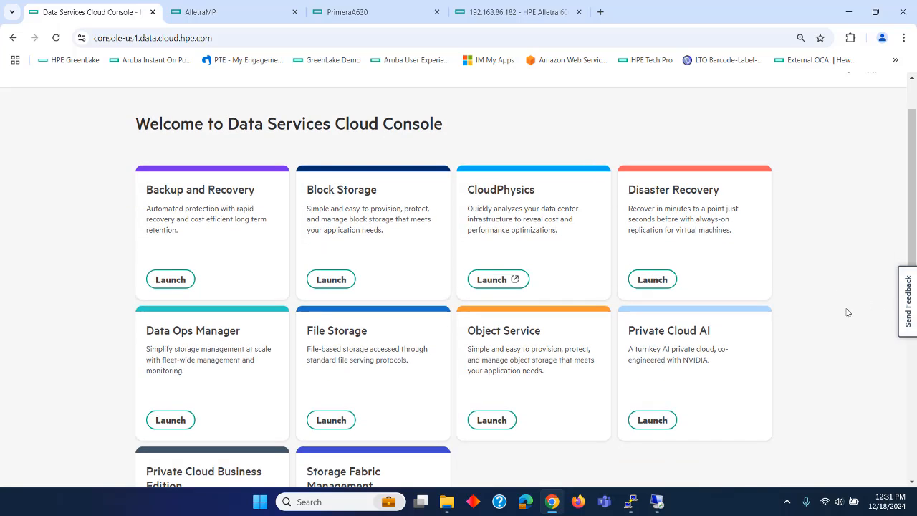
scroll(847, 311, down, 1)
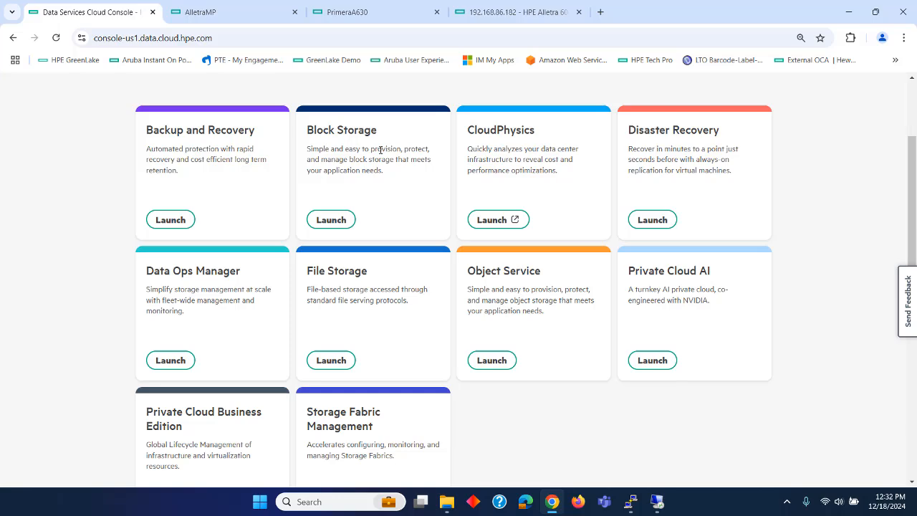
scroll(391, 184, down, 2)
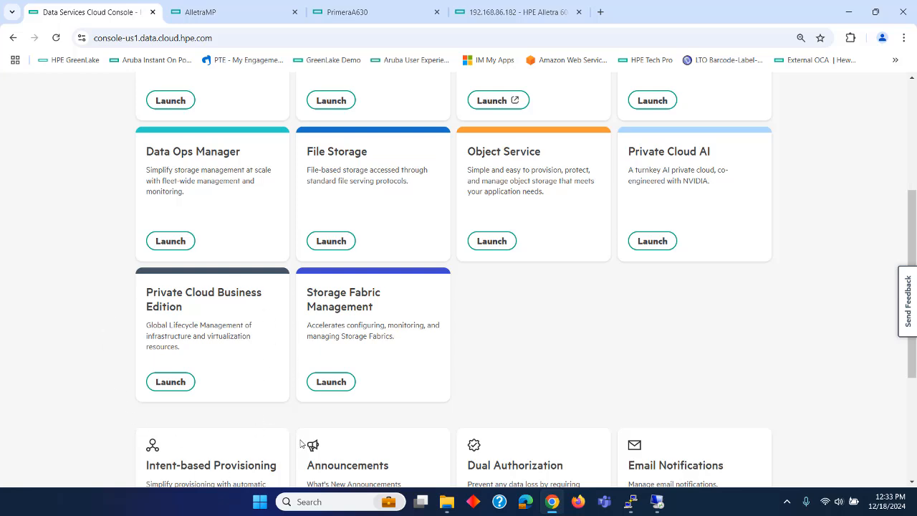
scroll(303, 438, up, 2)
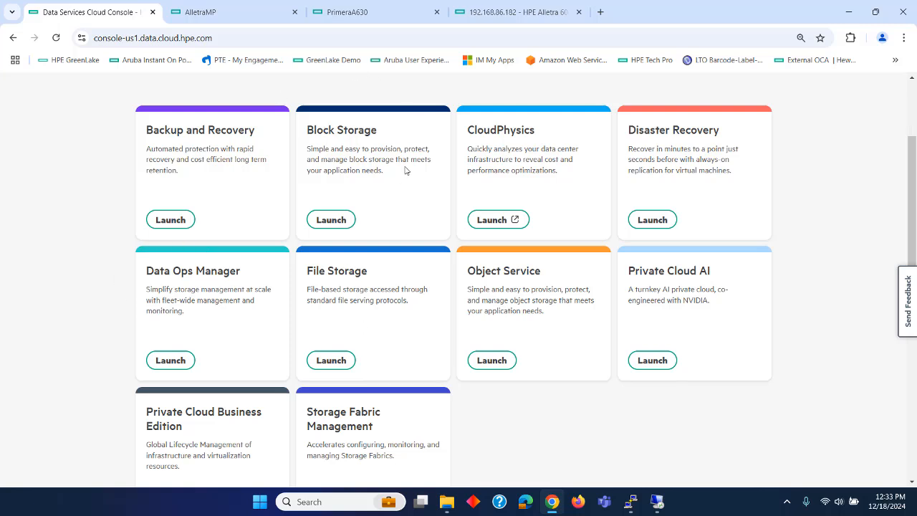
click(170, 361)
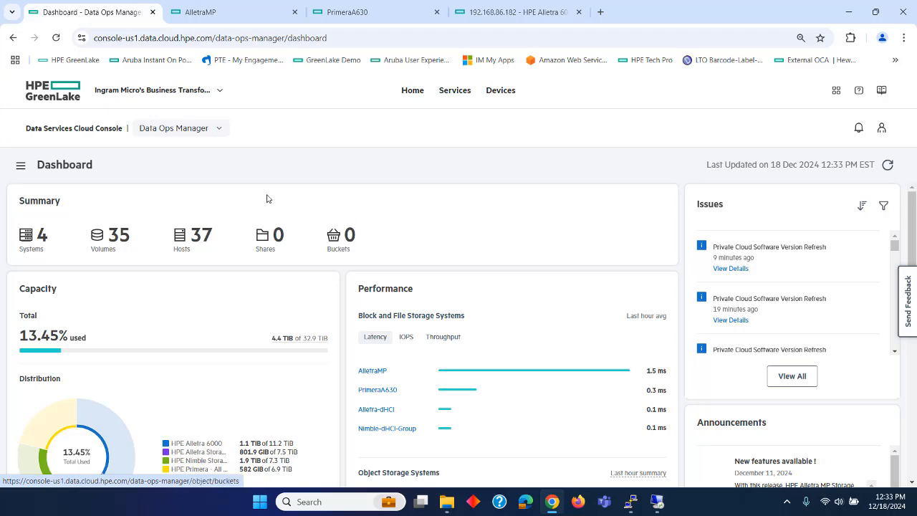
Compare the Data Ops Manager dashboard with the local management dashboards of AlletraMP, PrimeraA630 and the HPE Alletra 6000, ending on Data Ops Manager.
scroll(517, 227, down, 2)
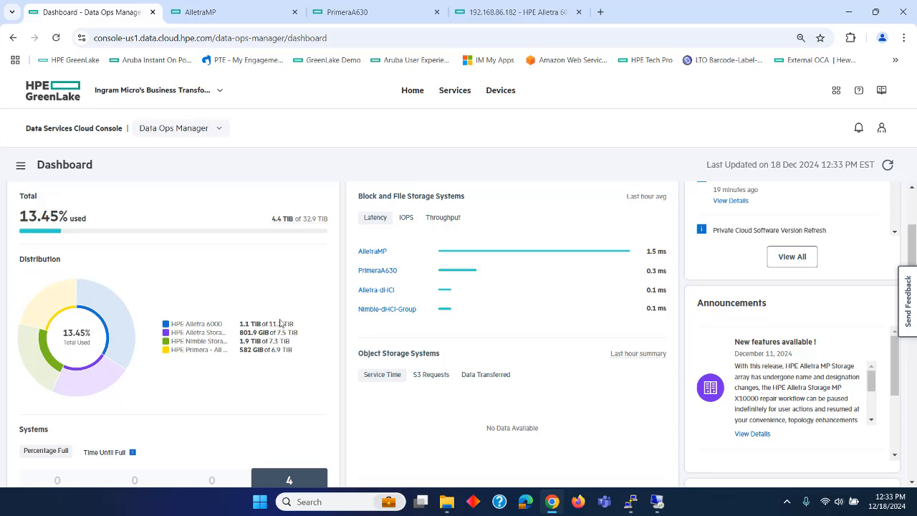
scroll(518, 358, up, 1)
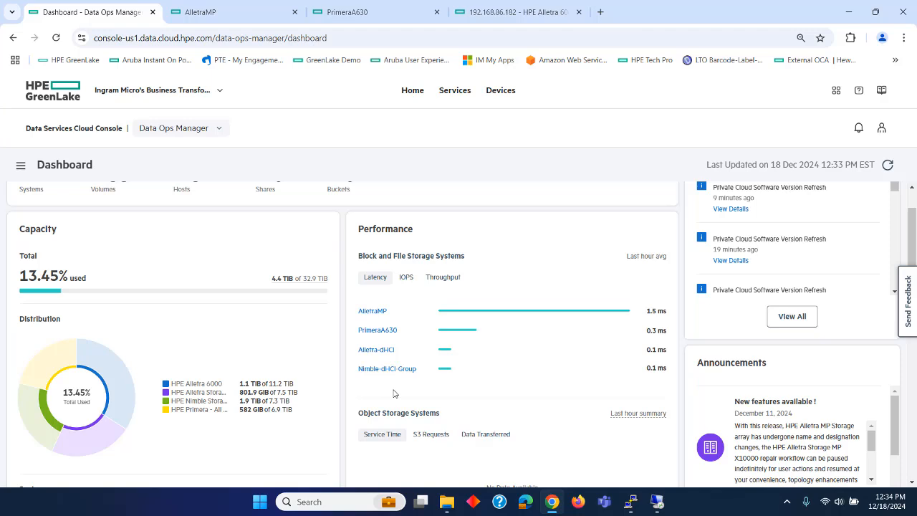
click(227, 12)
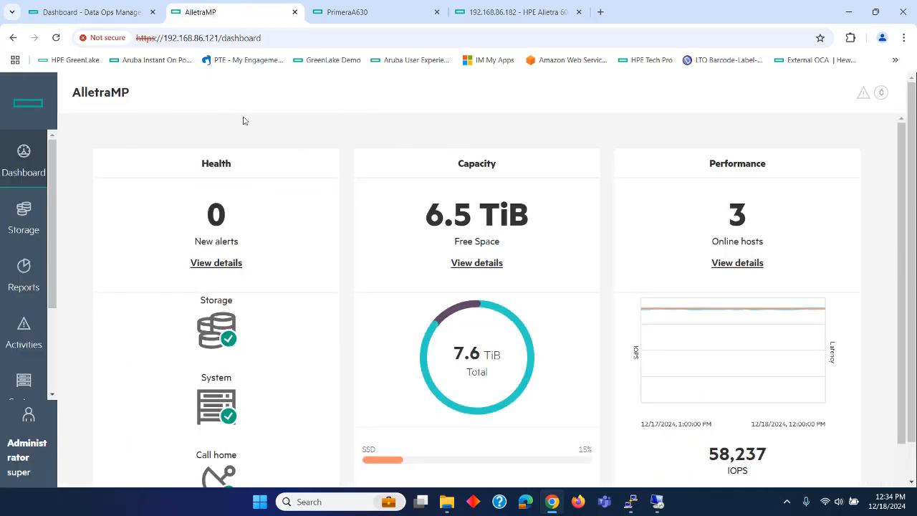
click(382, 11)
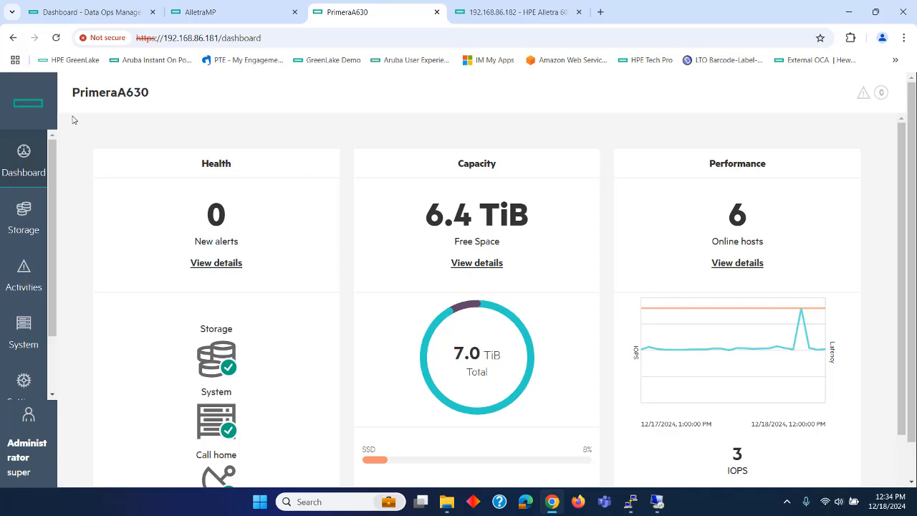
click(79, 14)
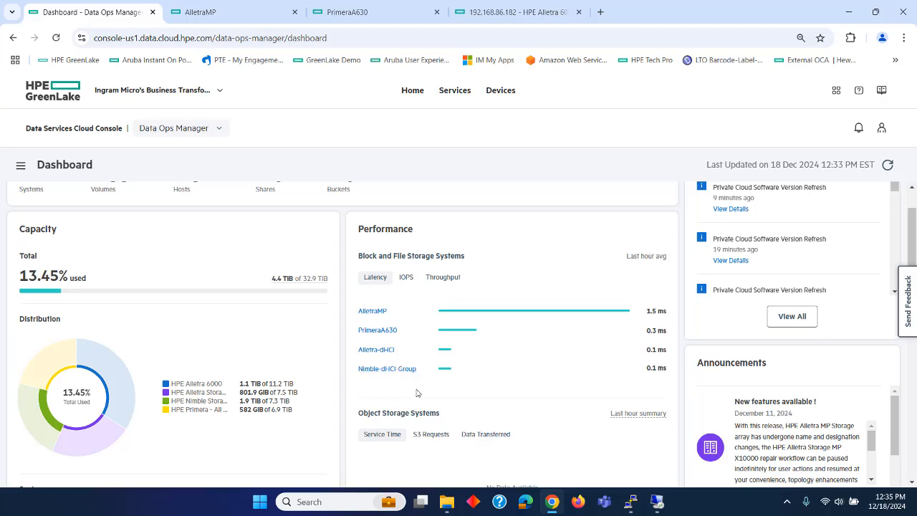
click(510, 14)
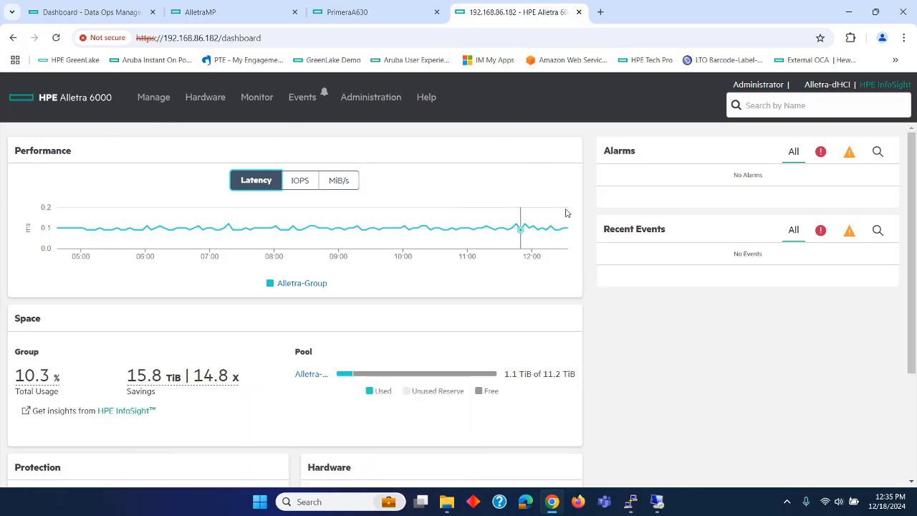
click(244, 9)
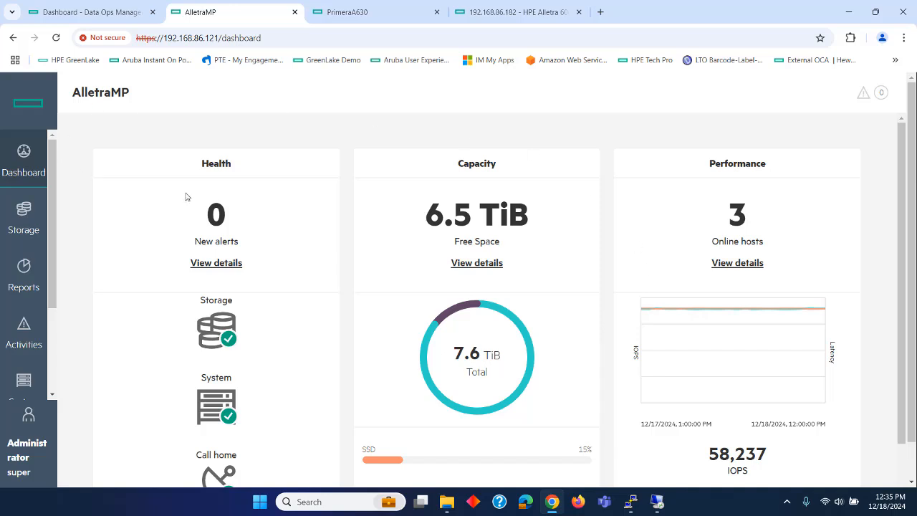
click(82, 11)
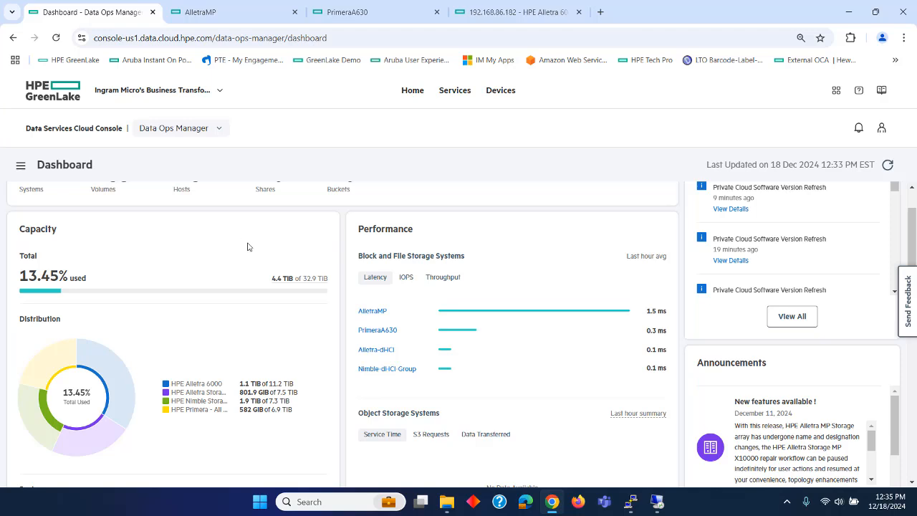
Examine the capacity and performance of systems, volumes, virtual machines and shares across the Data Ops Manager dashboard.
scroll(251, 247, down, 4)
scroll(257, 270, down, 1)
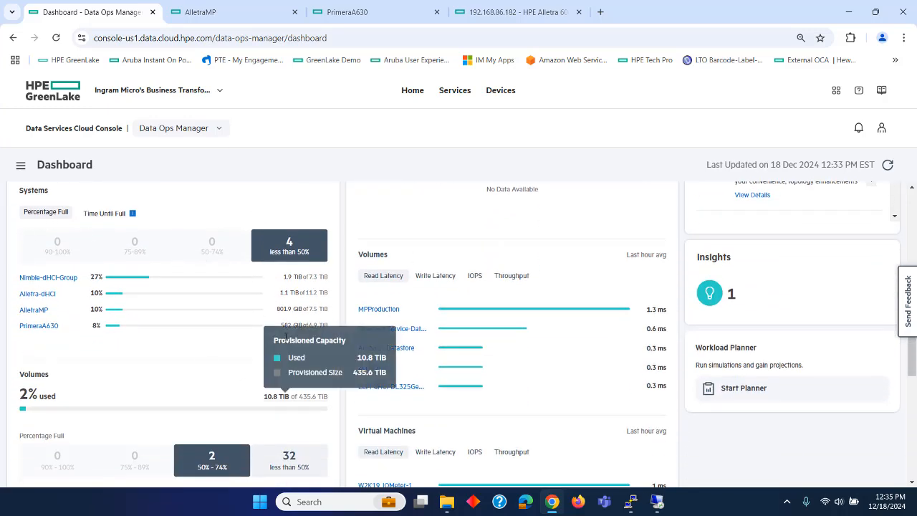
scroll(218, 352, down, 1)
scroll(218, 353, down, 2)
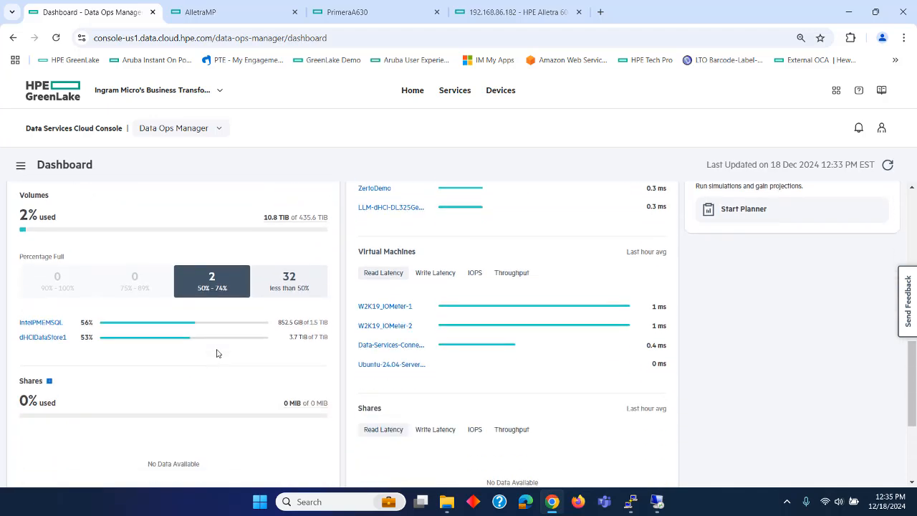
scroll(218, 352, up, 3)
scroll(218, 353, down, 1)
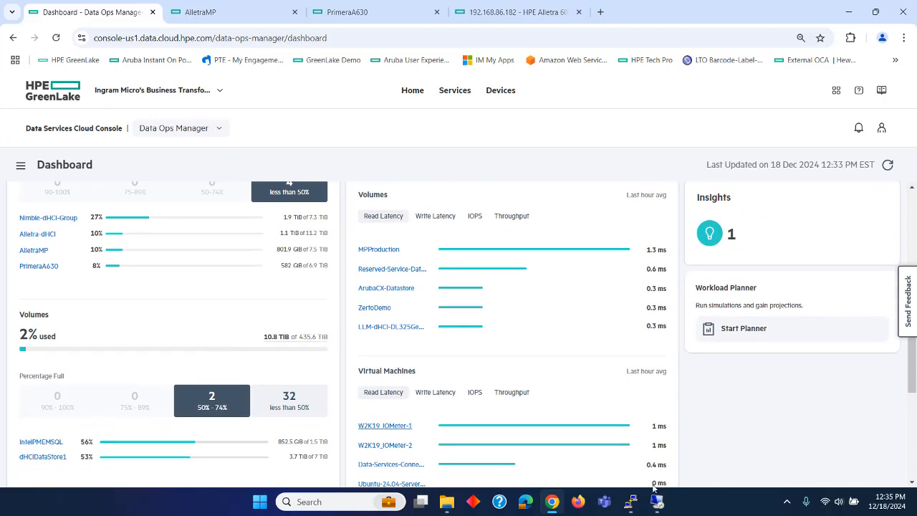
scroll(627, 405, down, 1)
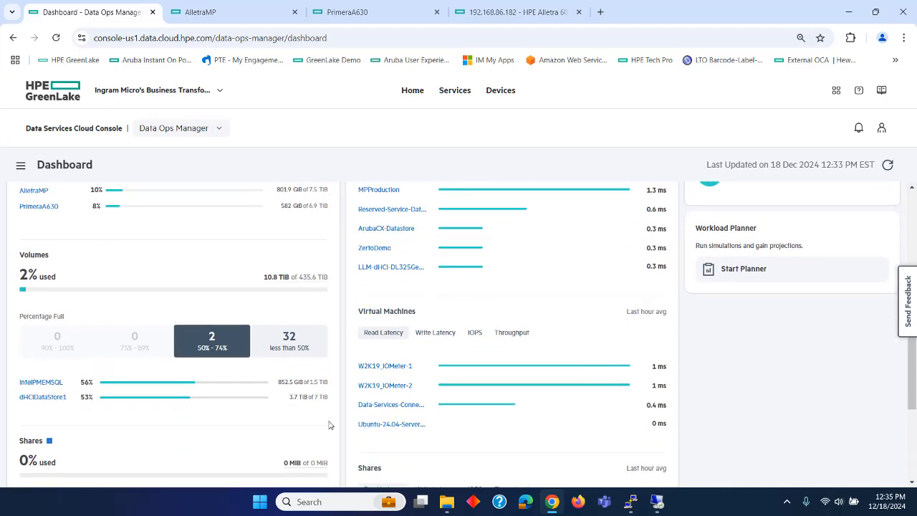
scroll(516, 410, up, 7)
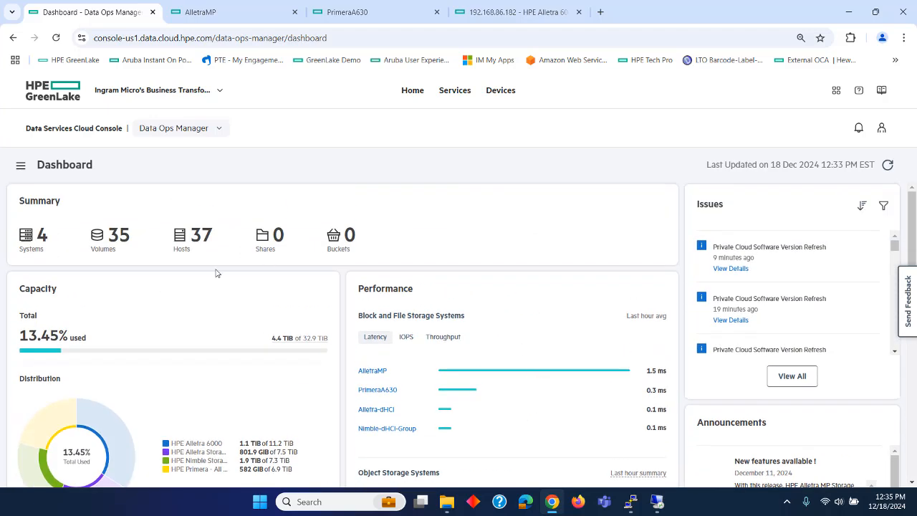
Open the Data Access host groups and review the Create Host Group and Create Host forms, closing both without creating anything.
click(17, 167)
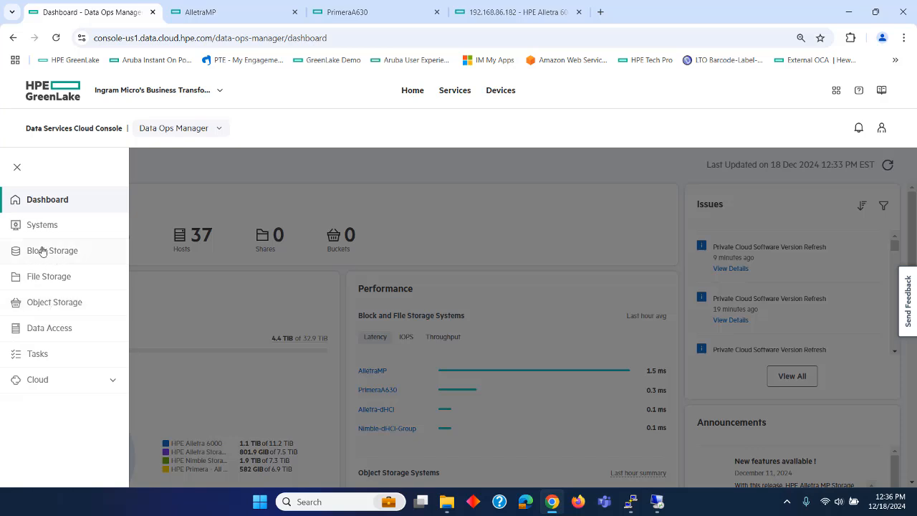
click(48, 328)
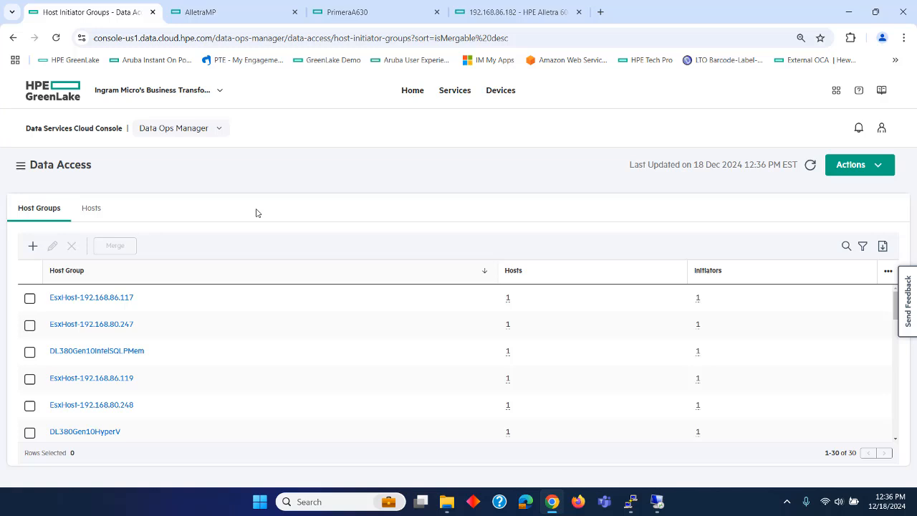
click(32, 245)
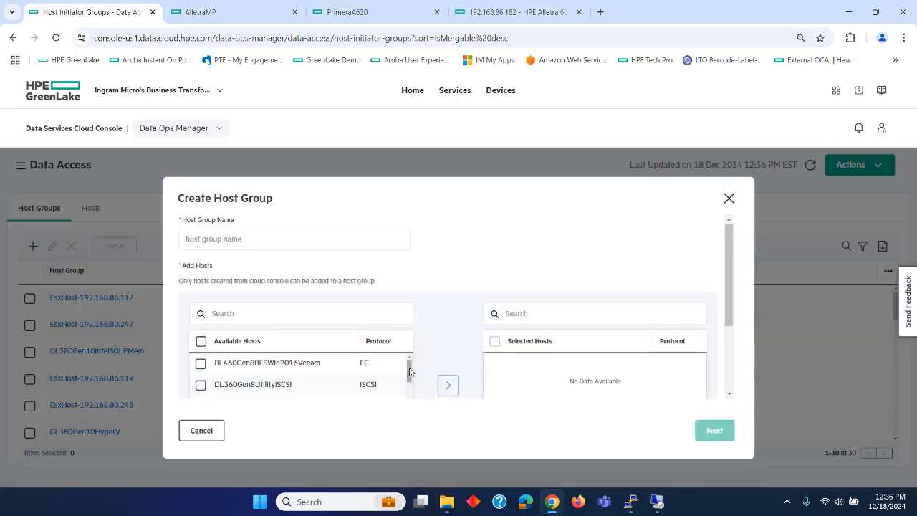
mouse_move(409, 369)
mouse_down()
mouse_move(409, 395)
mouse_move(409, 364)
mouse_up()
drag(730, 275, 731, 332)
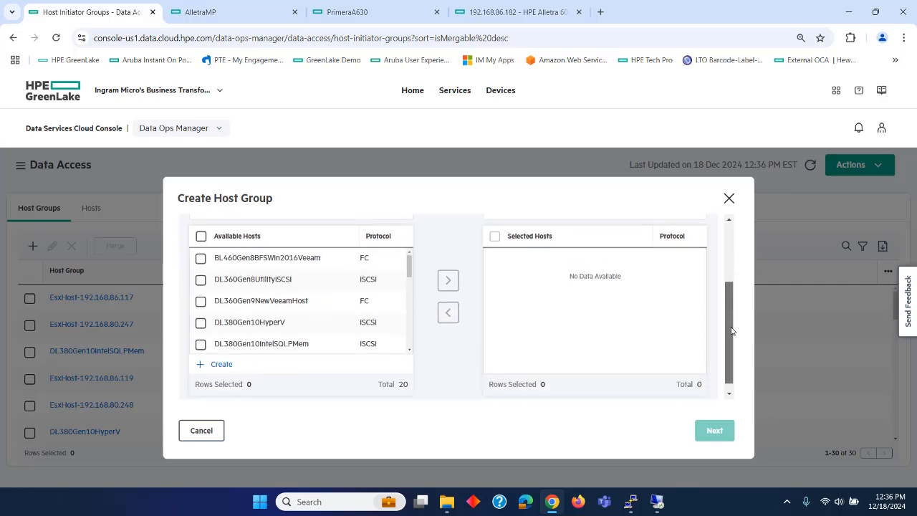
click(203, 365)
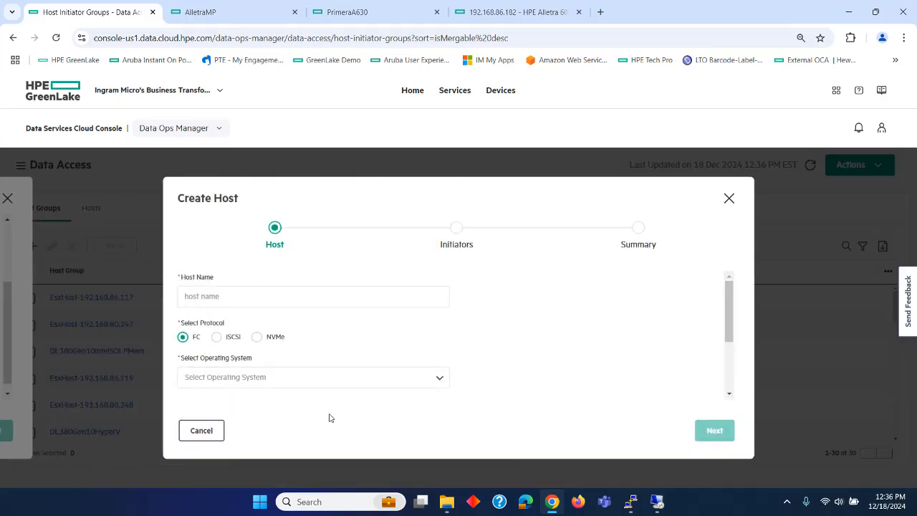
click(190, 433)
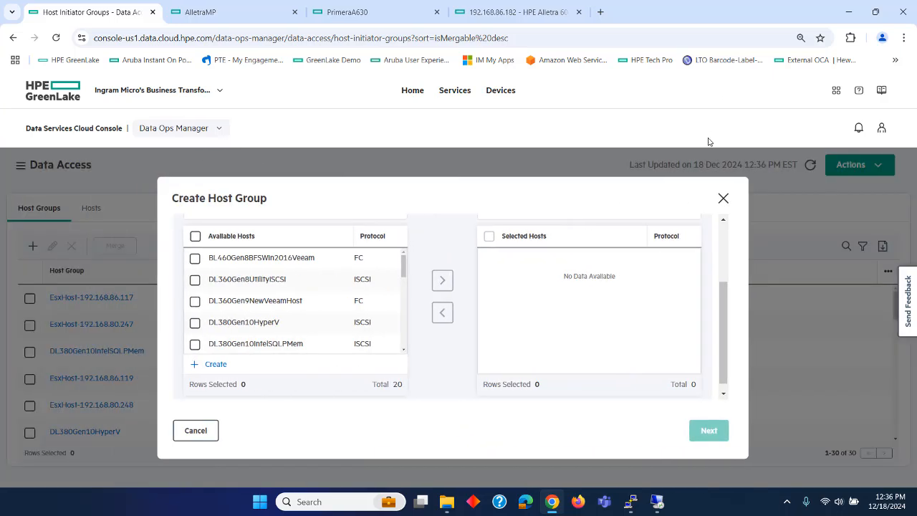
click(723, 199)
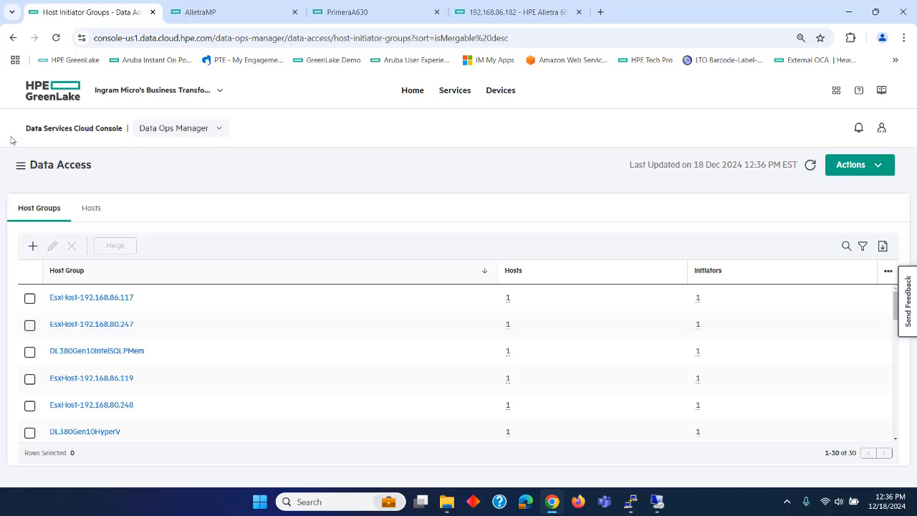
Open the details of the AlletraMP storage system from the list of all systems.
click(20, 166)
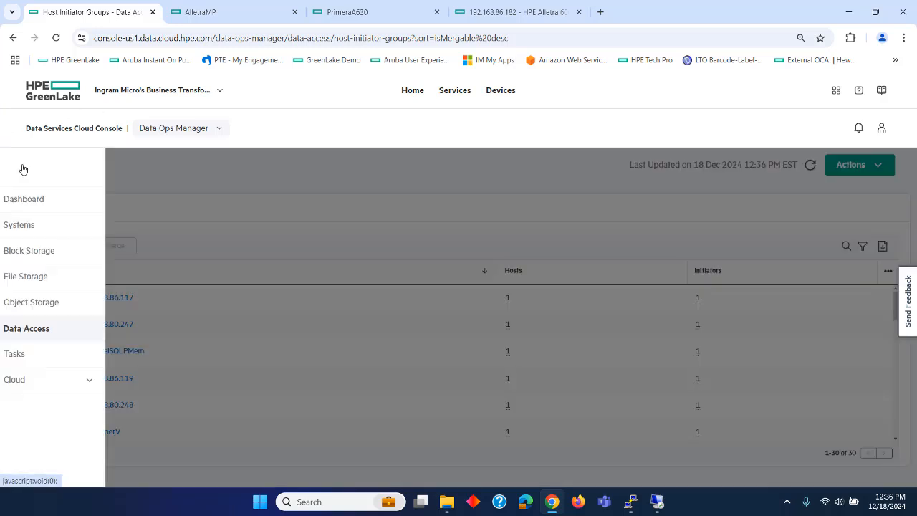
click(33, 227)
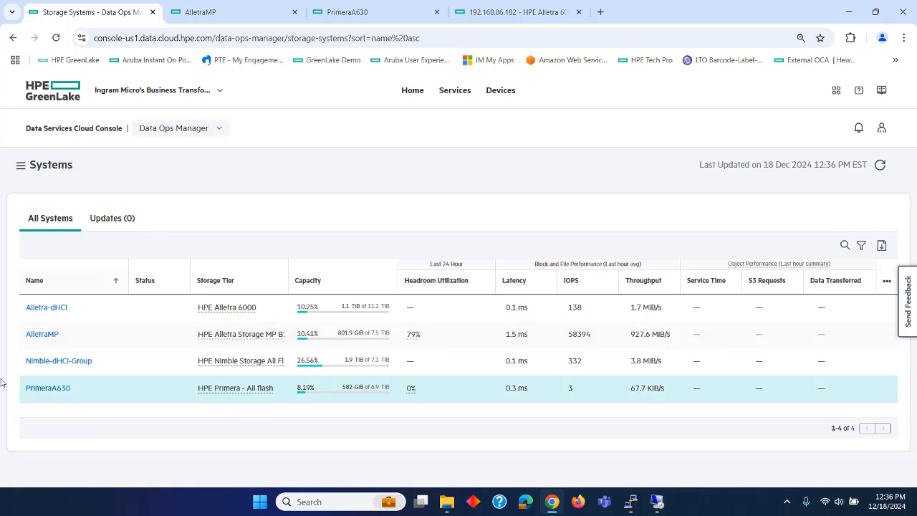
click(42, 334)
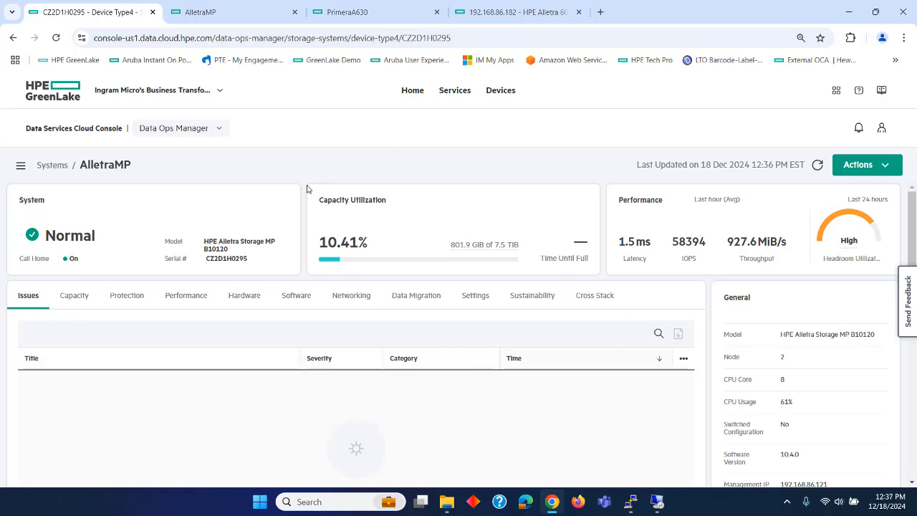
Examine AlletraMP's capacity usage, consumption trend and workloads.
click(79, 295)
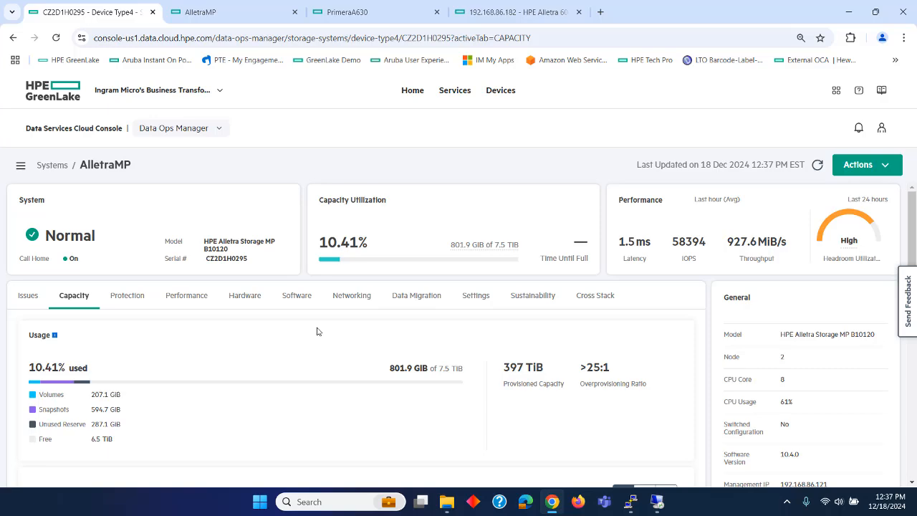
scroll(318, 331, down, 3)
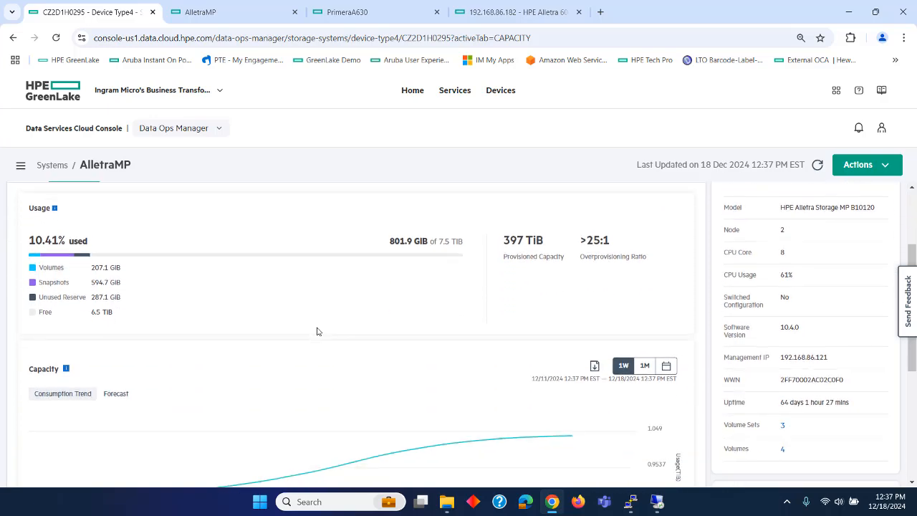
scroll(318, 331, down, 2)
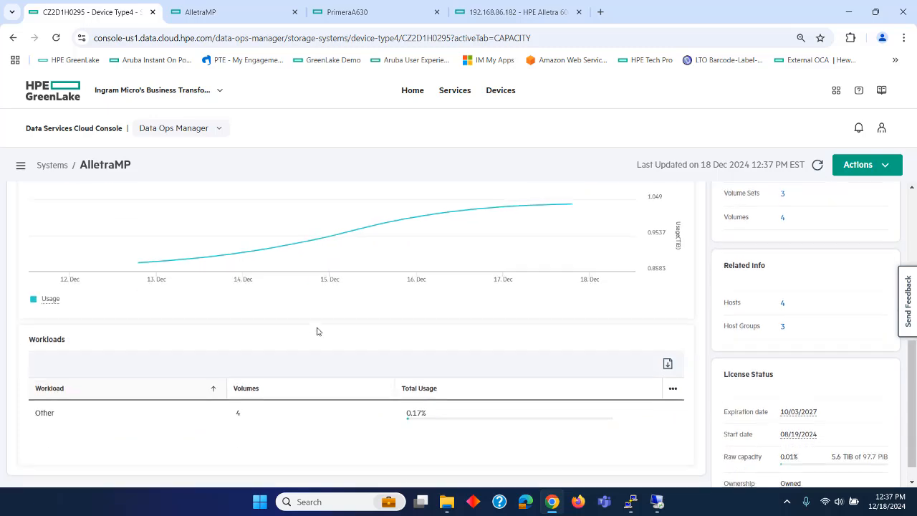
scroll(319, 331, up, 5)
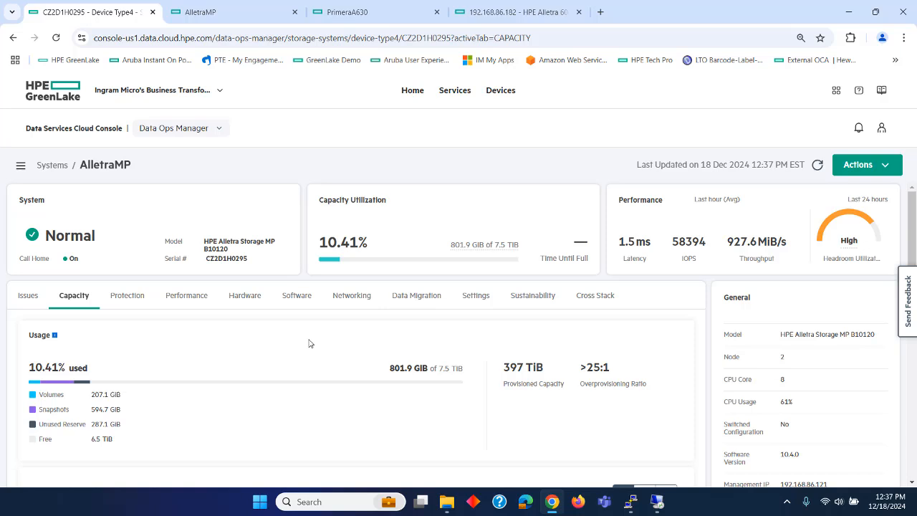
Check AlletraMP's replication protection and examine its performance charts from headroom utilization through IOPS to queue length.
click(133, 300)
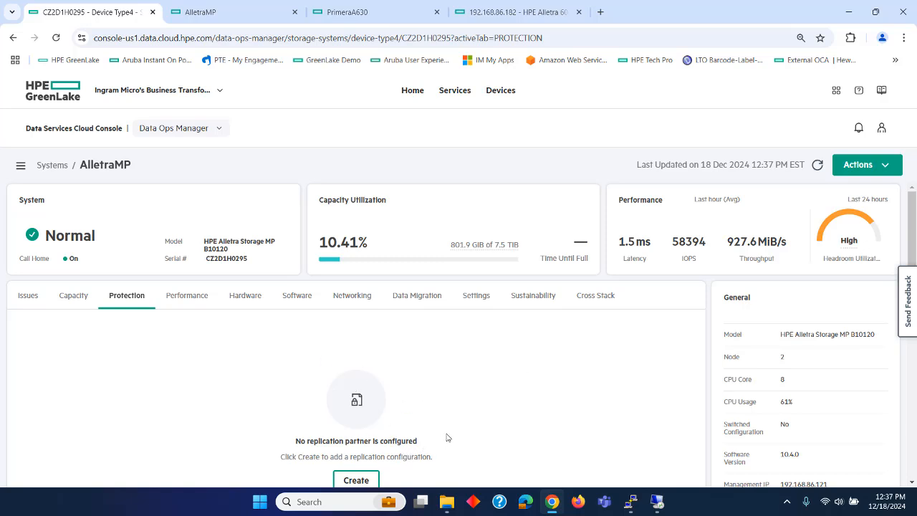
click(185, 296)
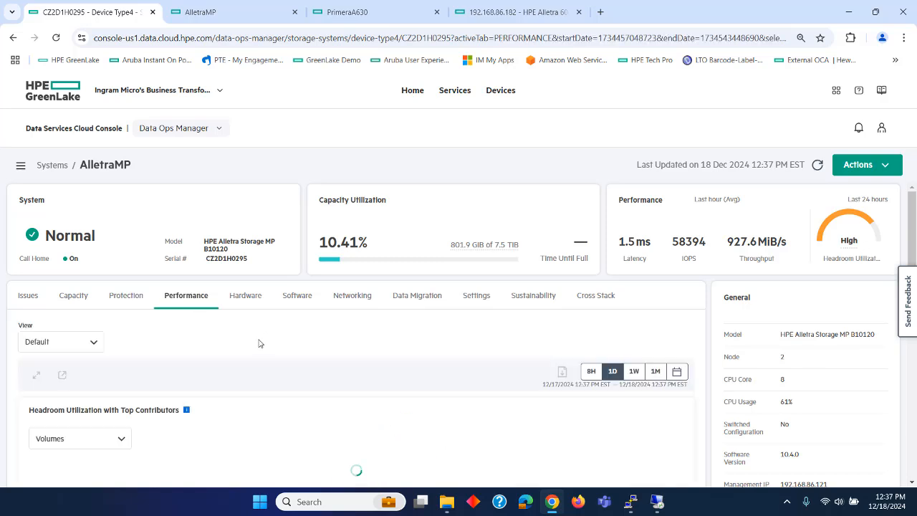
scroll(261, 345, down, 8)
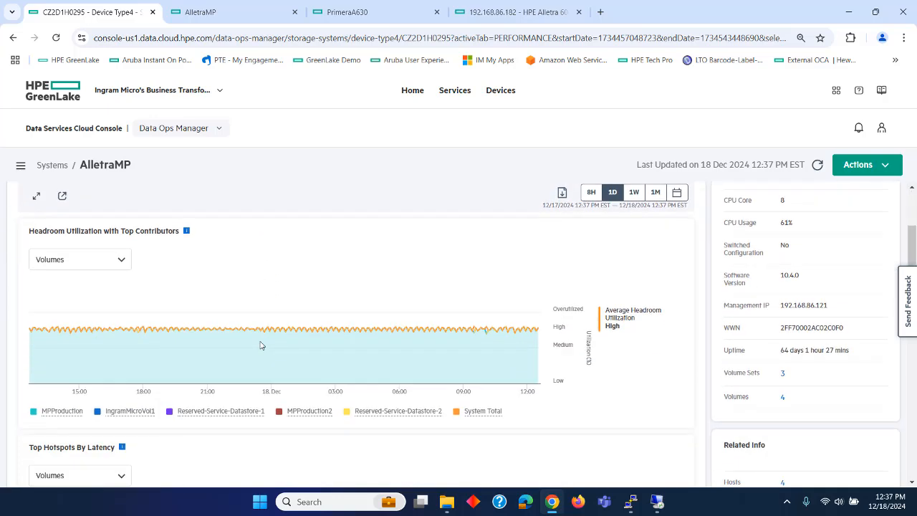
scroll(260, 346, down, 5)
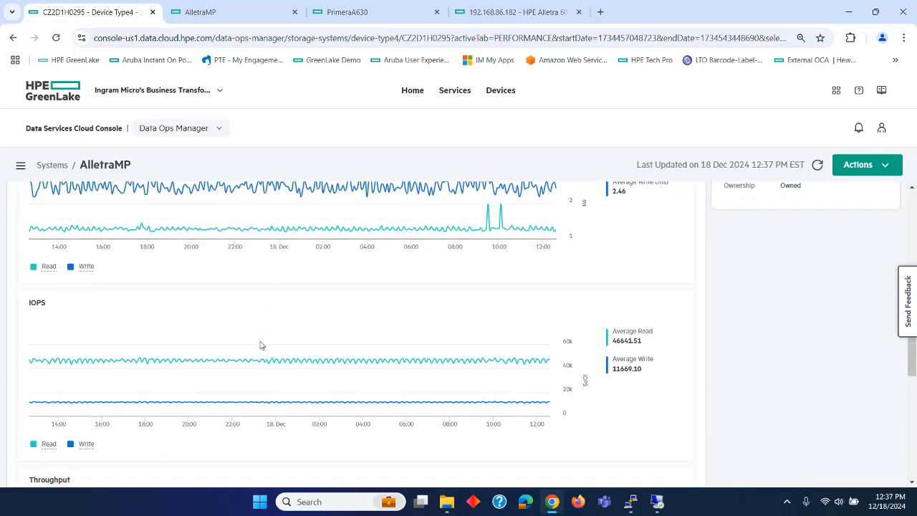
scroll(261, 345, down, 5)
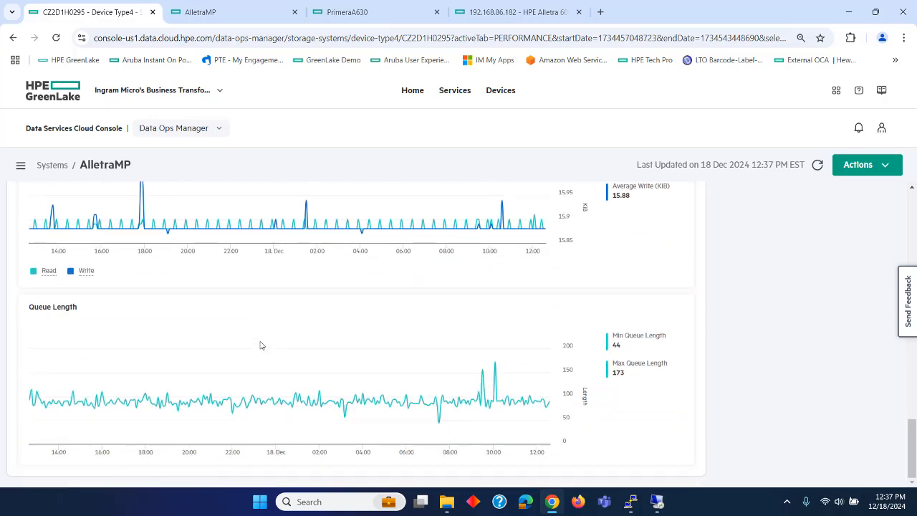
scroll(261, 345, up, 15)
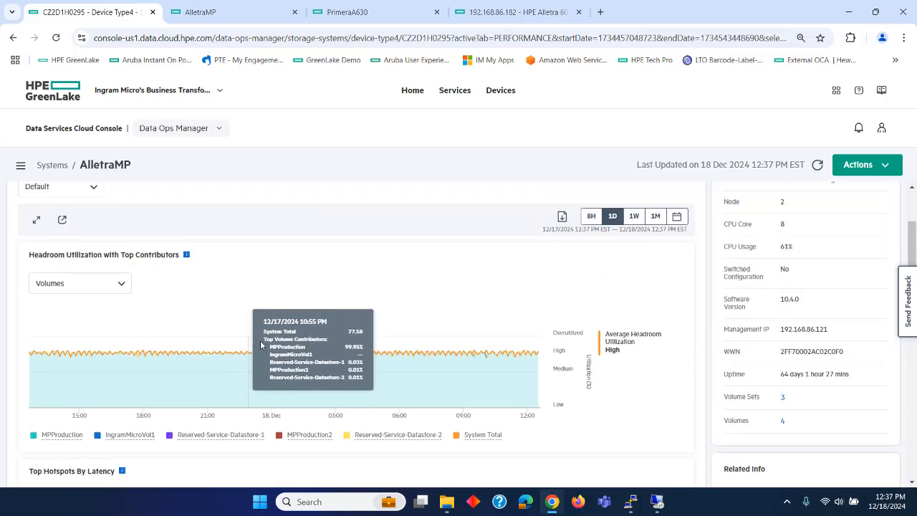
scroll(261, 345, up, 5)
Inspect the nodes and ports of AlletraMP's Enclosure 1 in the hardware details, then return to the system page.
click(242, 296)
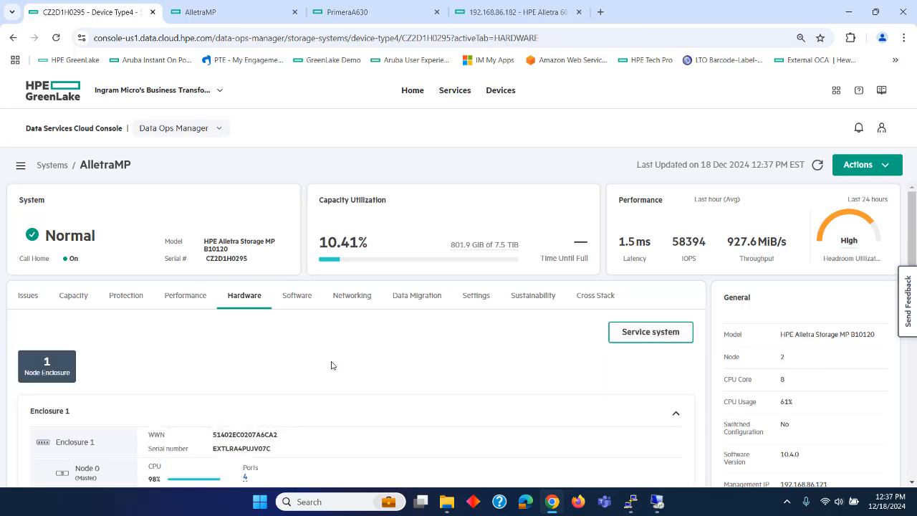
scroll(382, 370, down, 3)
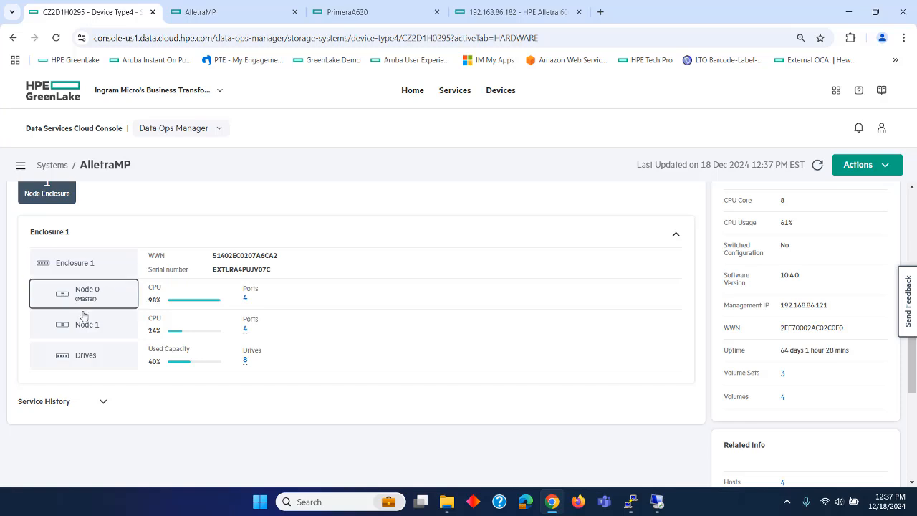
click(95, 305)
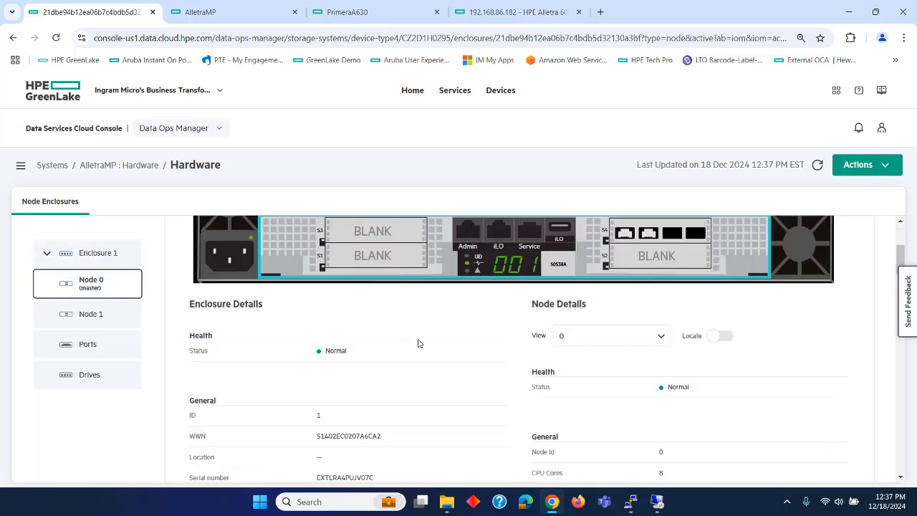
click(90, 315)
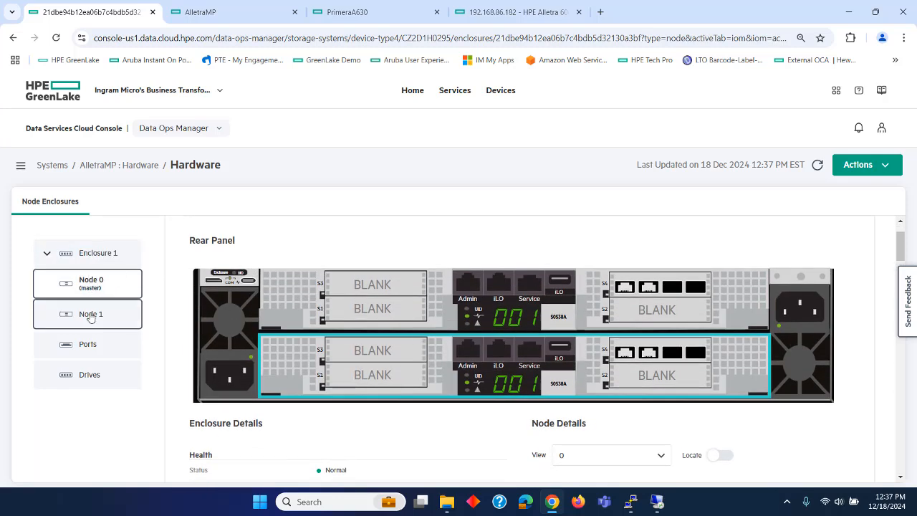
click(92, 348)
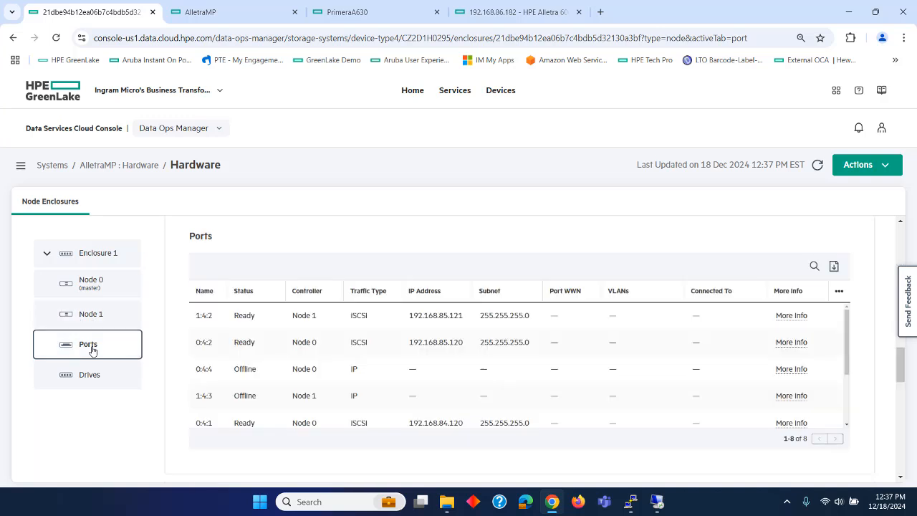
click(115, 168)
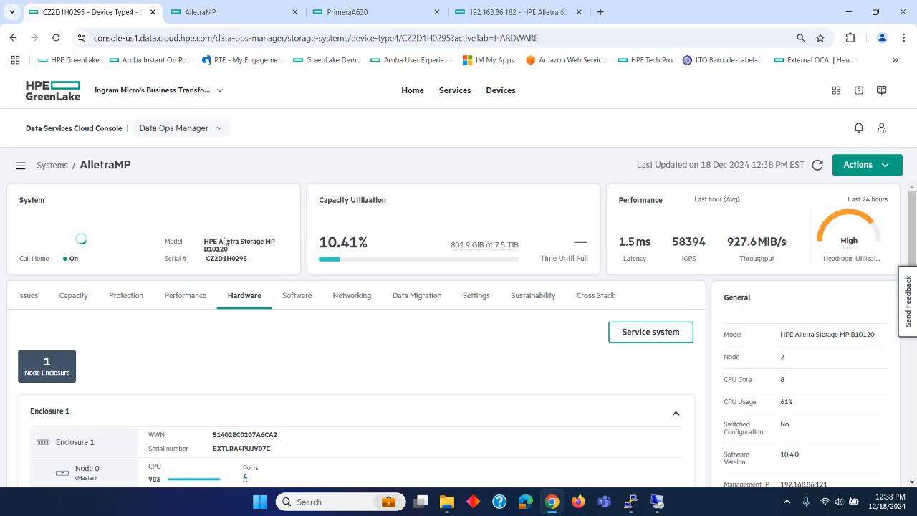
Check AlletraMP's software versions and review the virtual machines in its Cross Stack view.
click(284, 299)
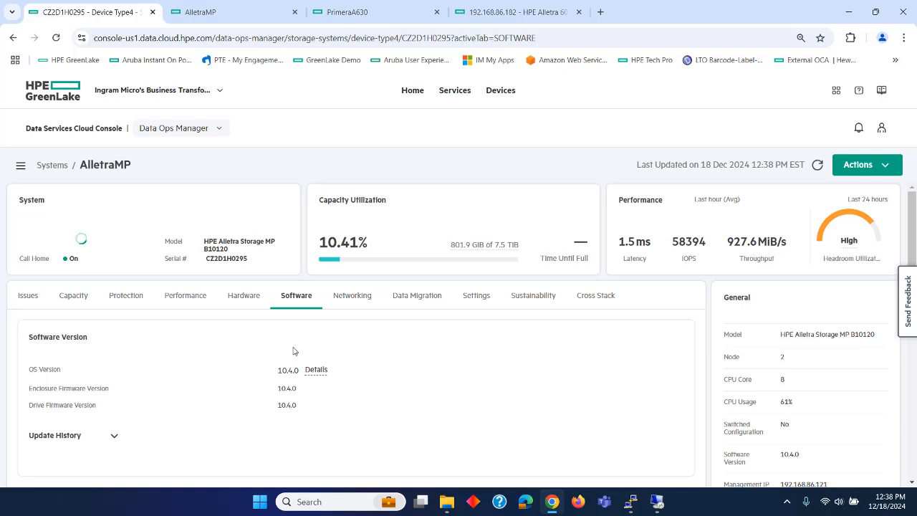
click(591, 295)
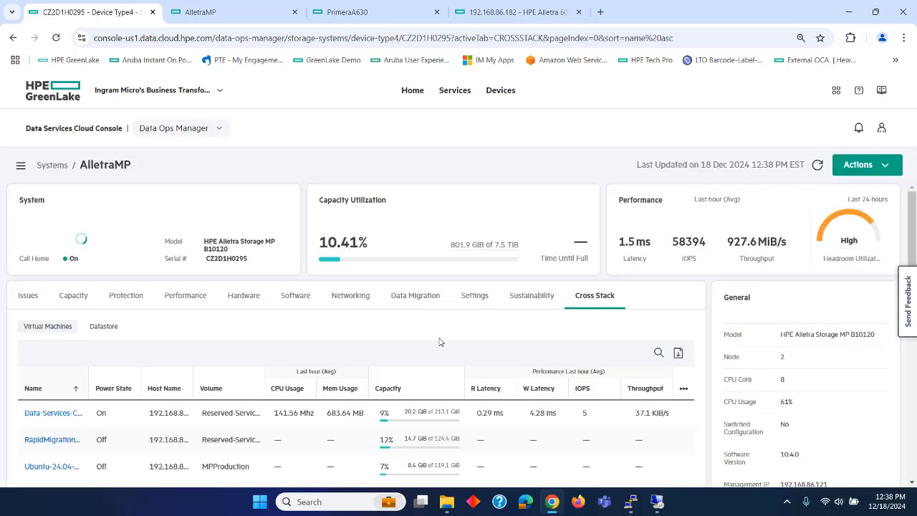
scroll(440, 342, down, 2)
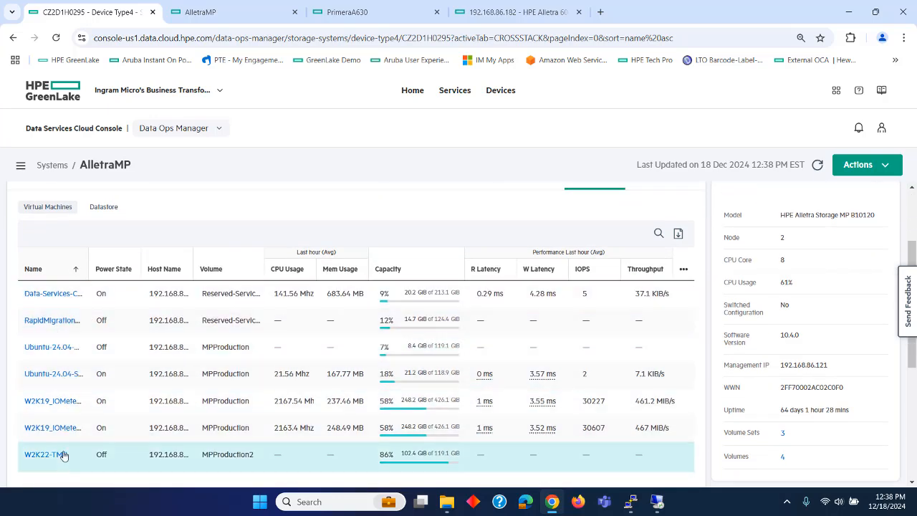
scroll(301, 344, down, 1)
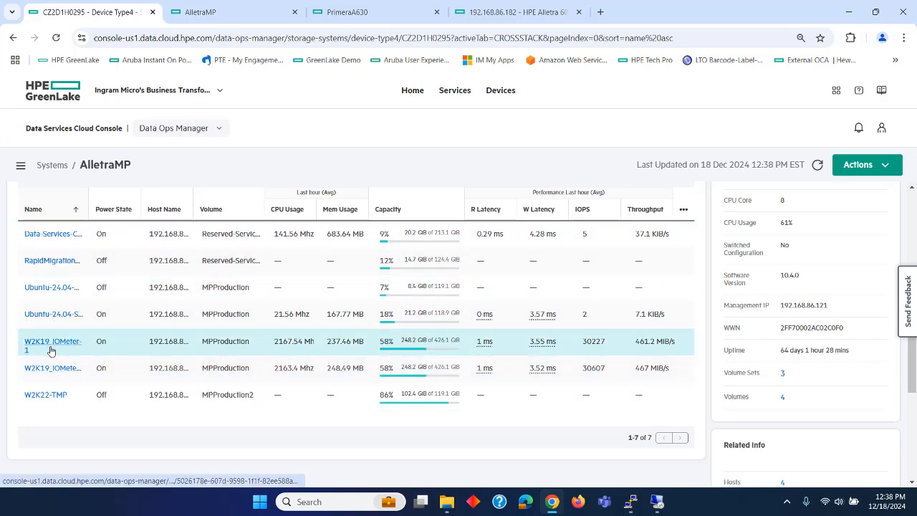
scroll(340, 337, up, 1)
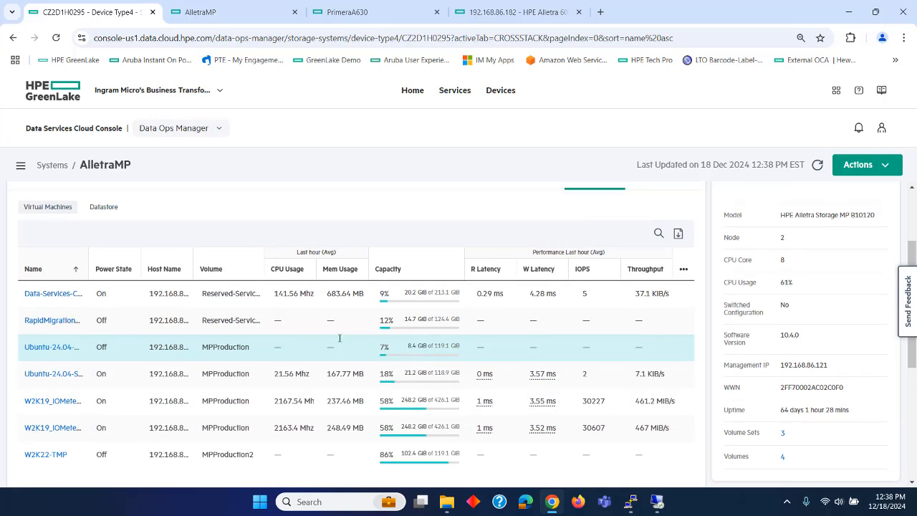
scroll(340, 338, down, 1)
Open the virtual machine W2K19_IOMeter-1 and examine its topology from VM and disks through datastore, host and volume to system.
click(51, 338)
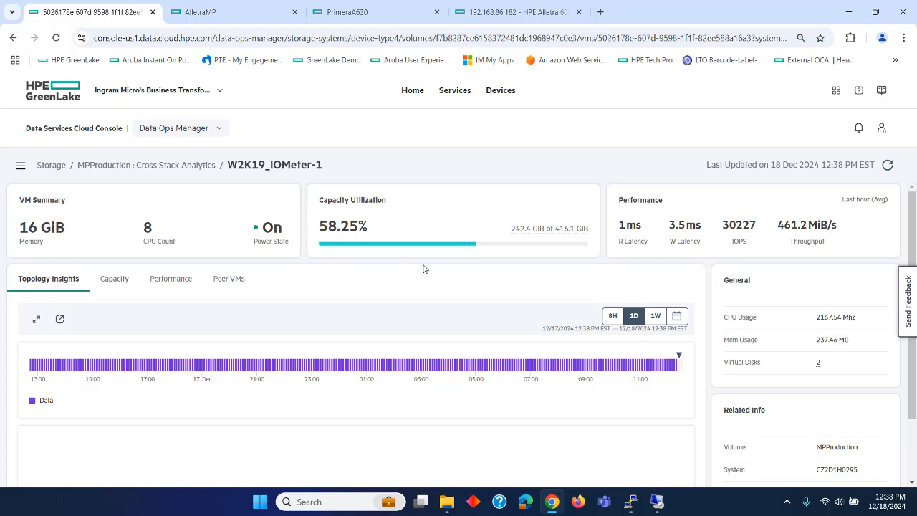
click(302, 351)
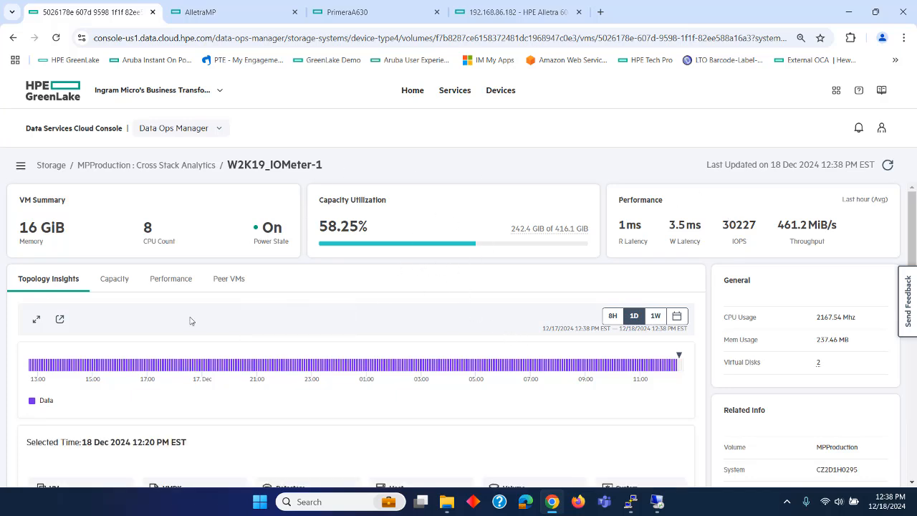
scroll(424, 297, down, 1)
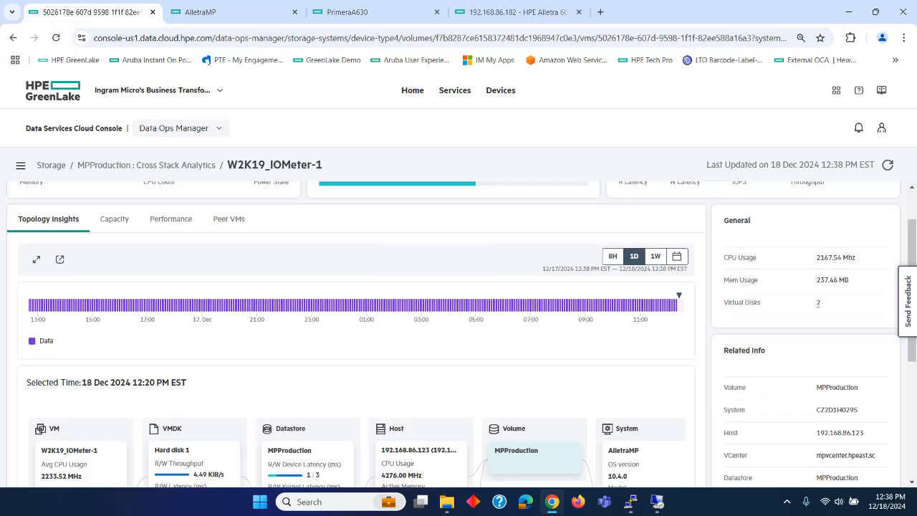
scroll(271, 388, down, 3)
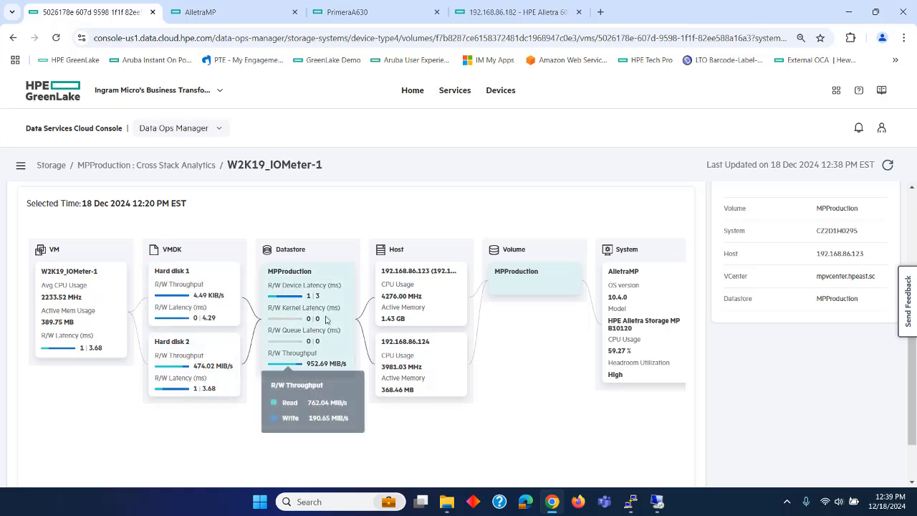
mouse_move(296, 309)
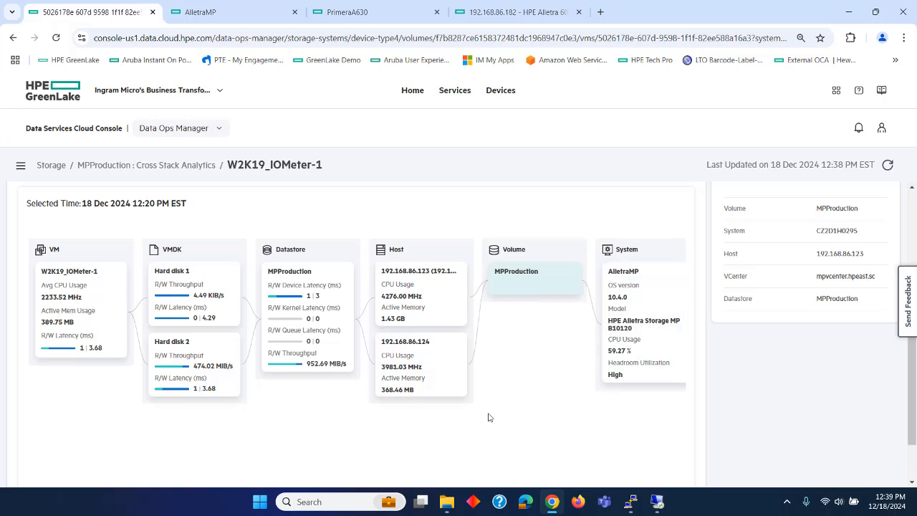
scroll(520, 422, up, 4)
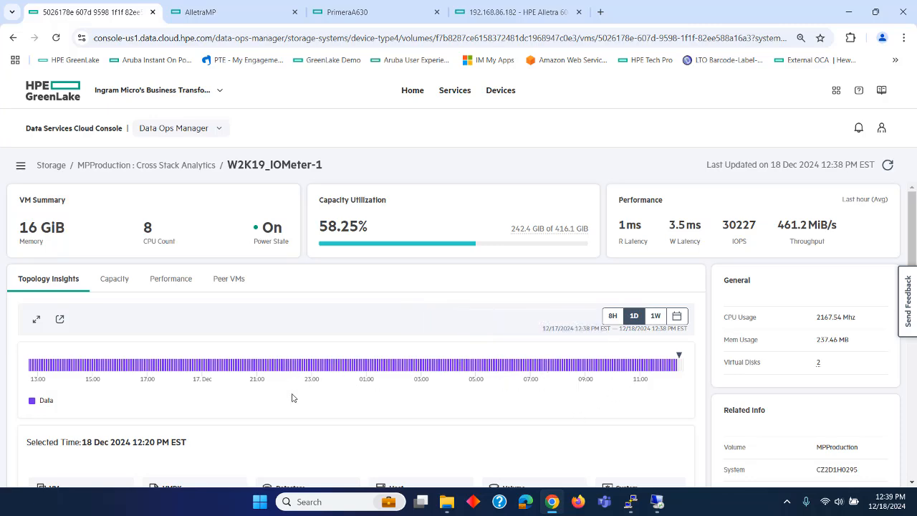
scroll(344, 411, down, 3)
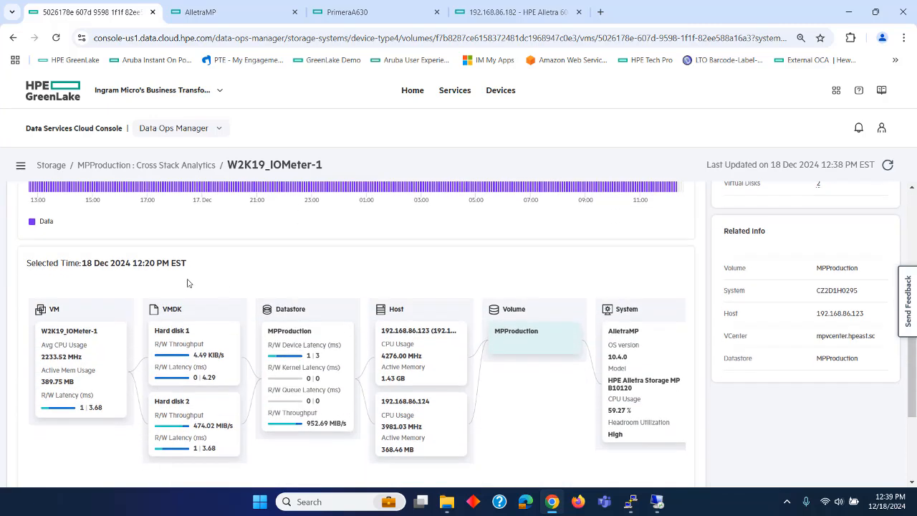
scroll(344, 288, up, 3)
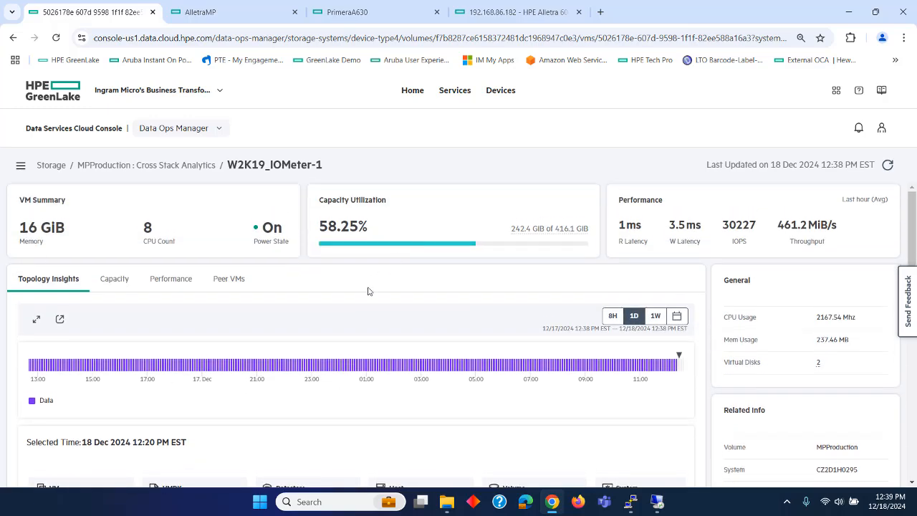
Examine the capacity trend of W2K19_IOMeter-1 and its latency, IOPS and throughput charts.
click(113, 282)
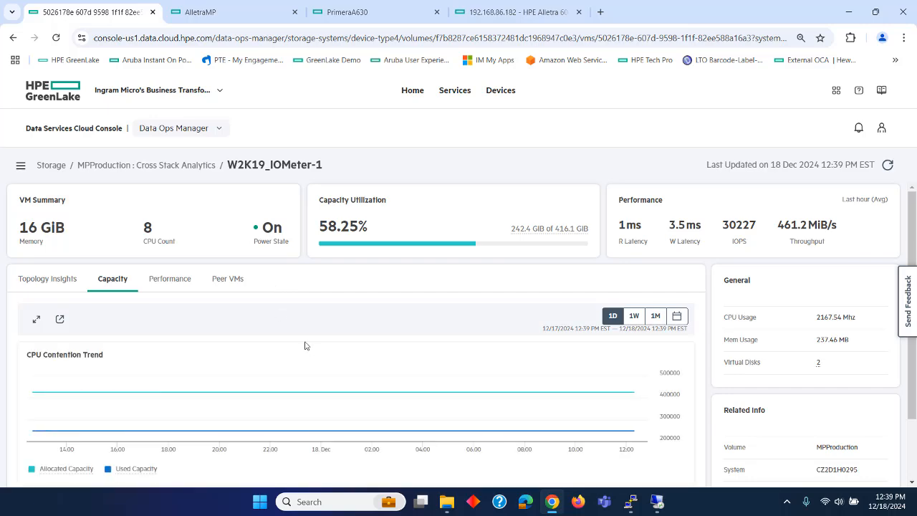
scroll(311, 348, down, 1)
scroll(311, 349, up, 1)
click(174, 283)
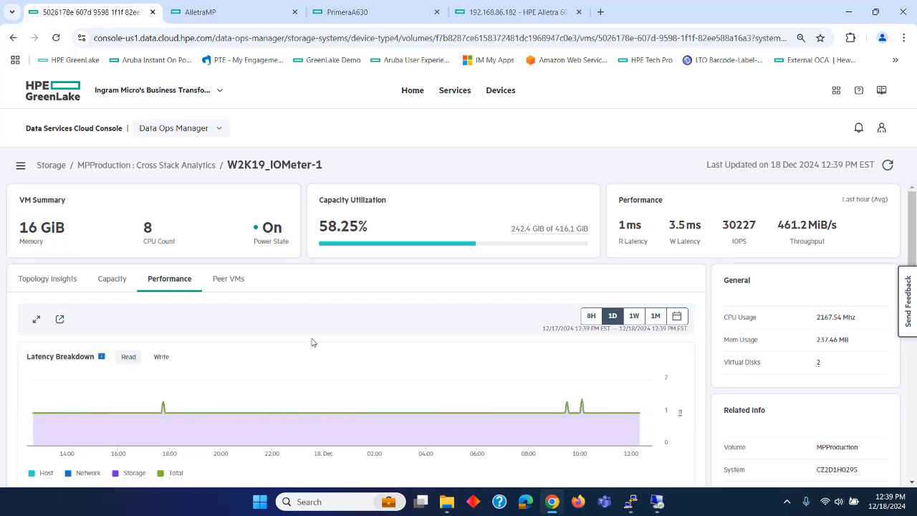
scroll(311, 342, down, 2)
scroll(312, 343, down, 3)
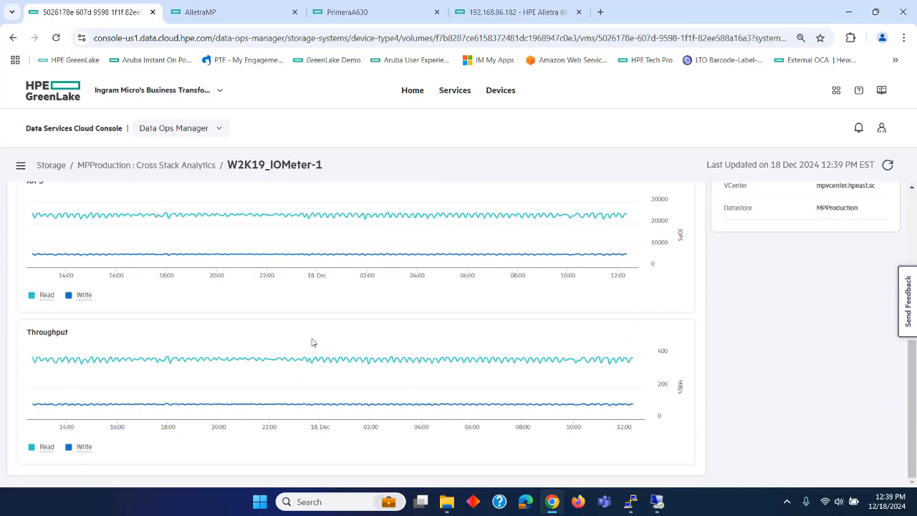
scroll(312, 343, up, 5)
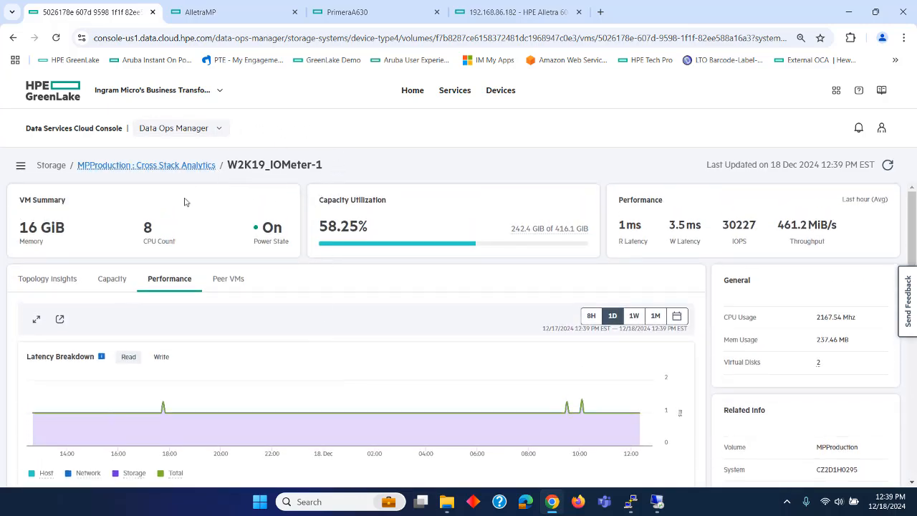
Go back through the MPProduction volume to the list of all storage volumes and look through it.
click(141, 167)
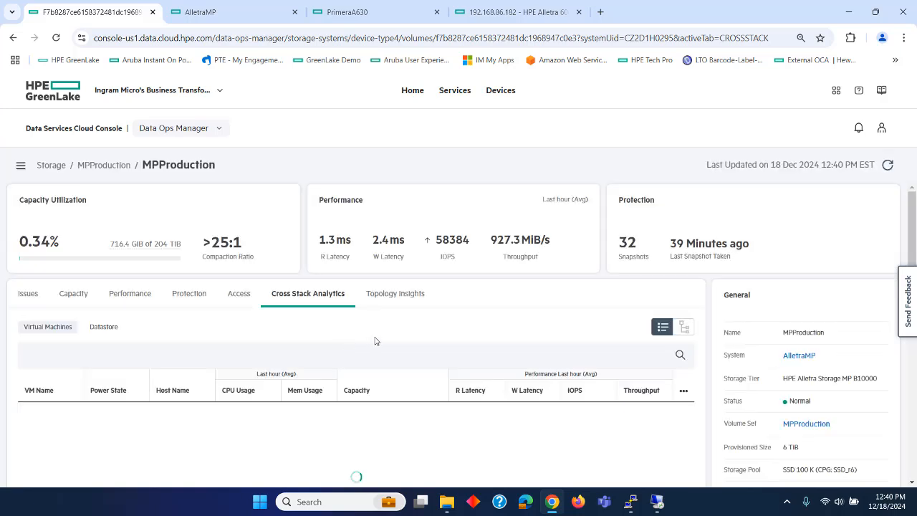
click(51, 166)
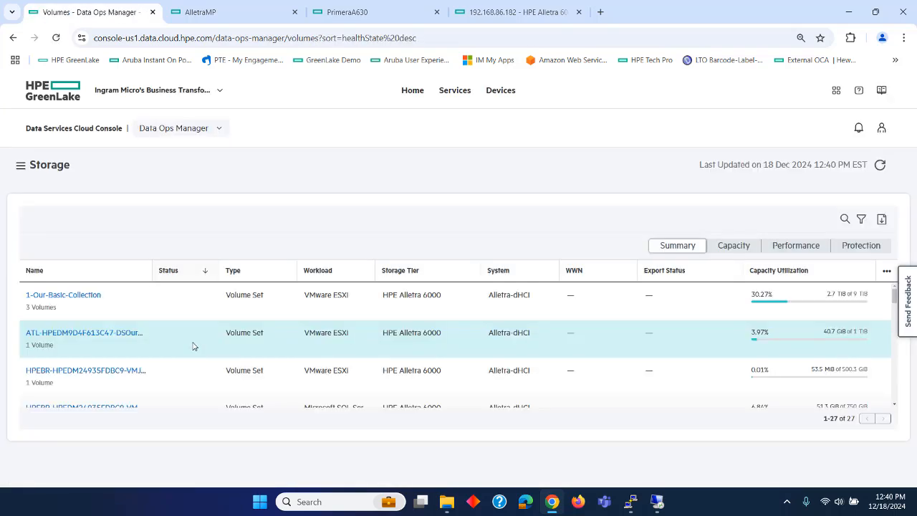
click(20, 168)
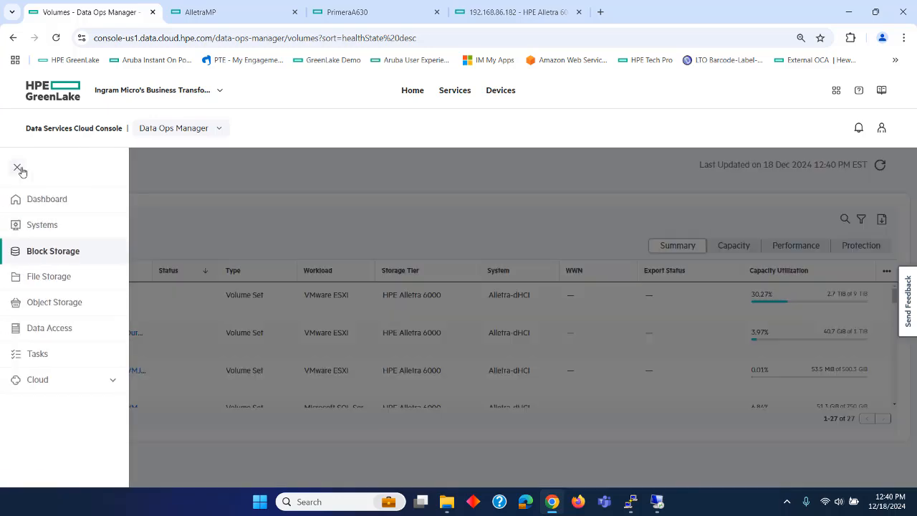
click(316, 222)
scroll(244, 367, down, 2)
scroll(246, 368, down, 1)
scroll(246, 368, up, 4)
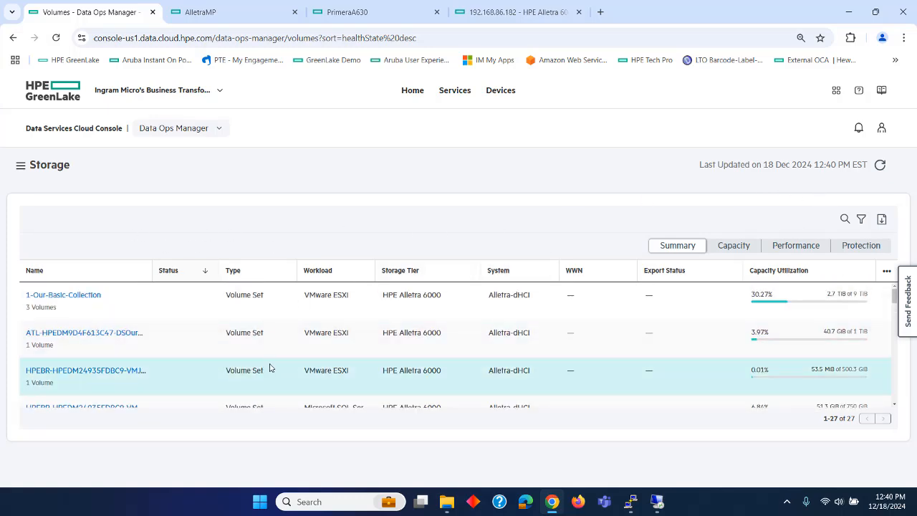
Review the available Data Services Cloud Console services and return to the HPE GreenLake home page.
click(181, 130)
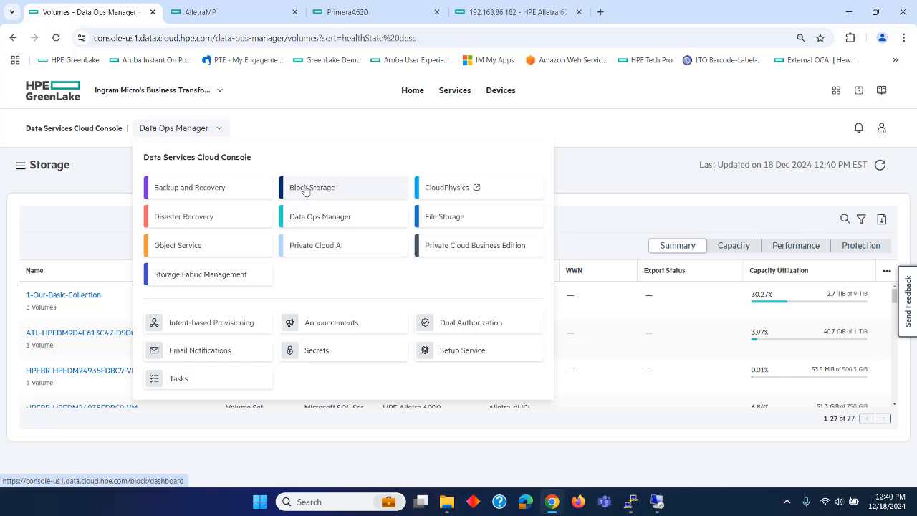
click(58, 97)
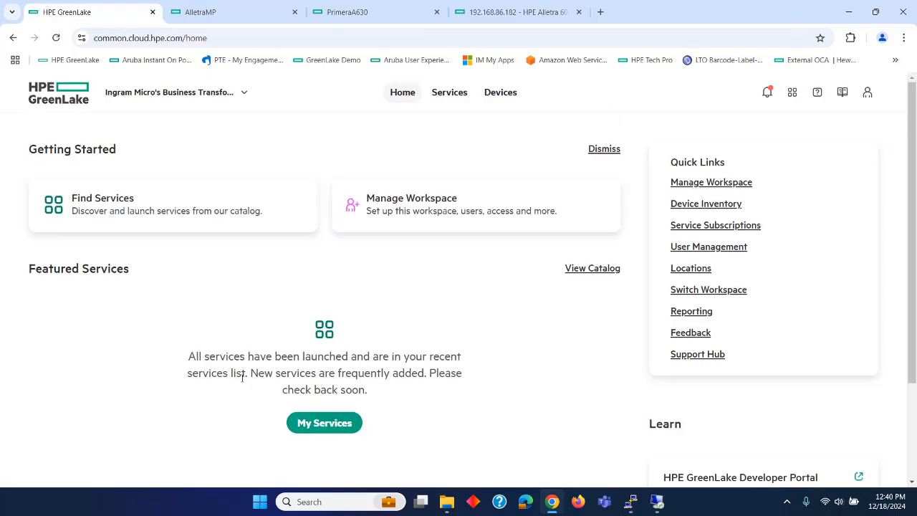
Launch Block Storage from Data Services Cloud Console and review its dashboard's capacity, volume distribution and workload usage.
click(291, 335)
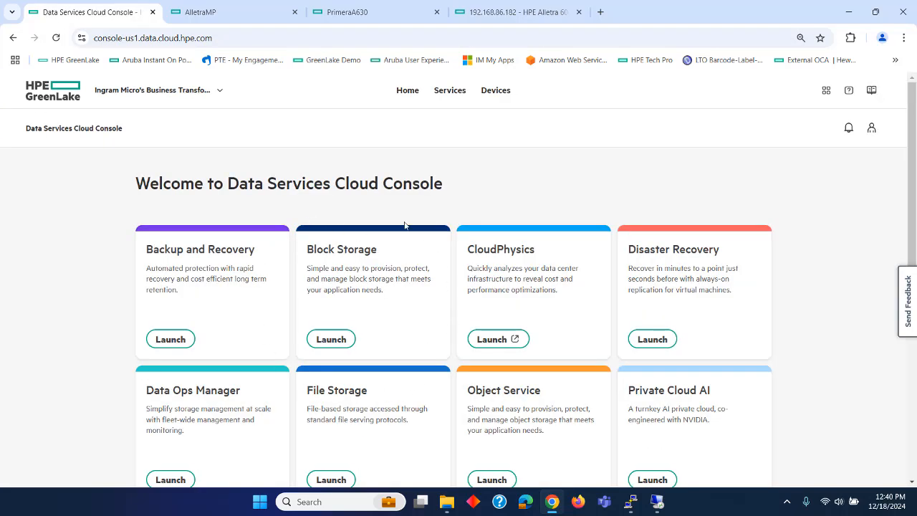
click(332, 341)
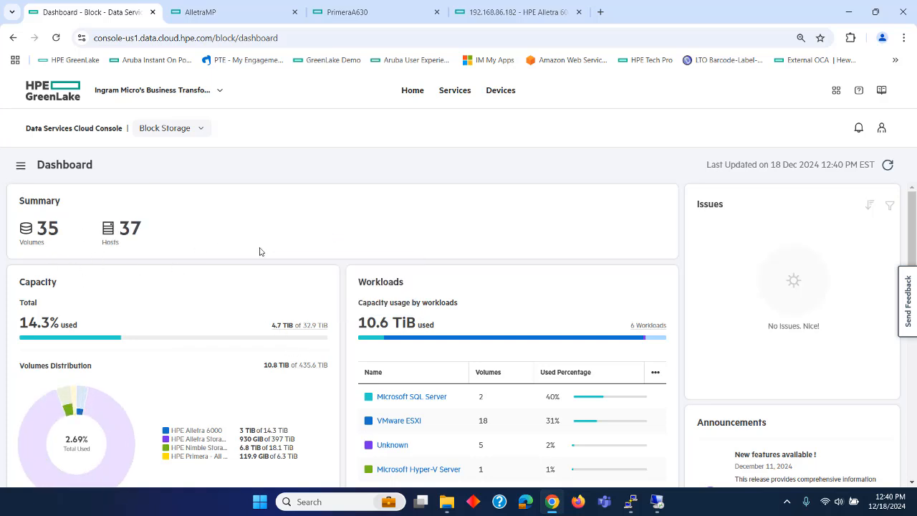
scroll(260, 250, down, 1)
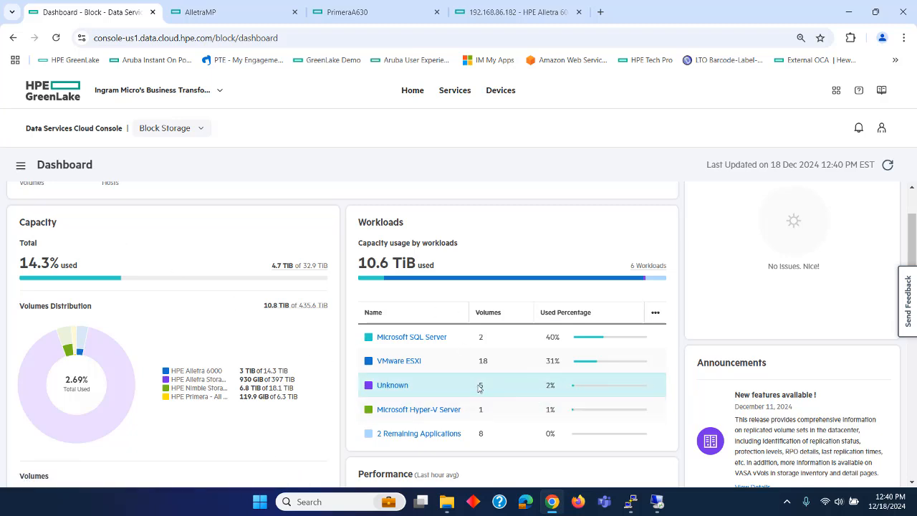
scroll(479, 388, down, 1)
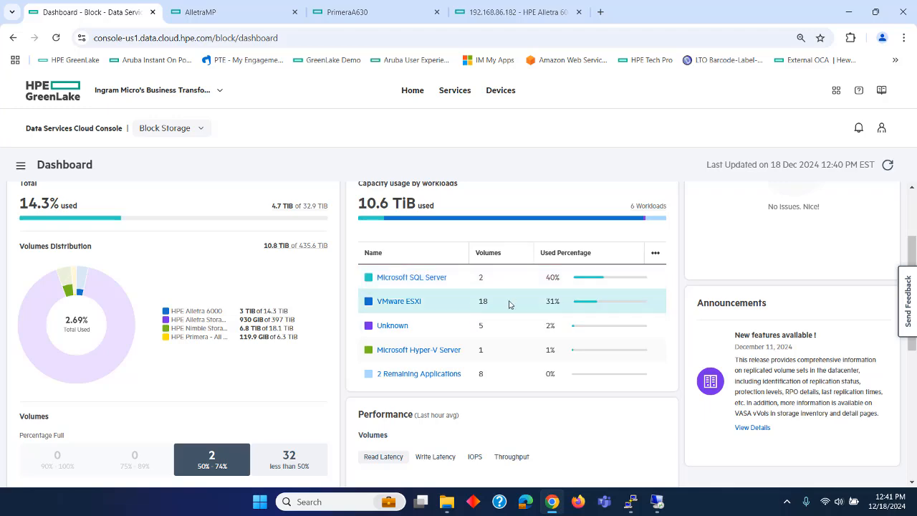
scroll(508, 305, down, 3)
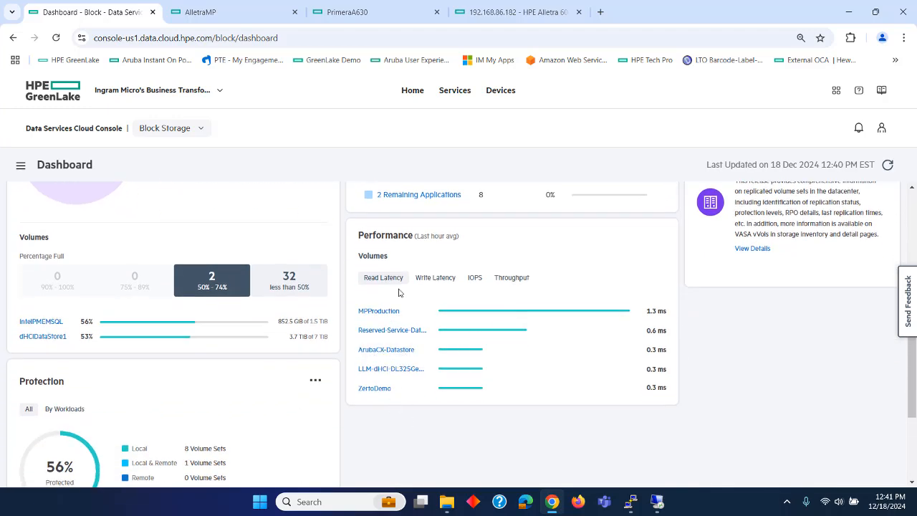
Compare the volumes' write latency, IOPS and throughput on the Block Storage dashboard and look over the protection summary.
click(431, 279)
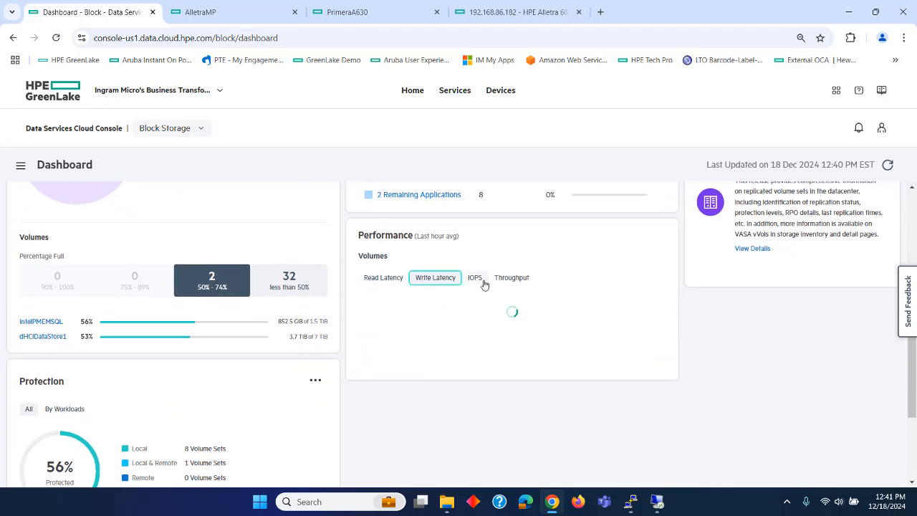
click(477, 281)
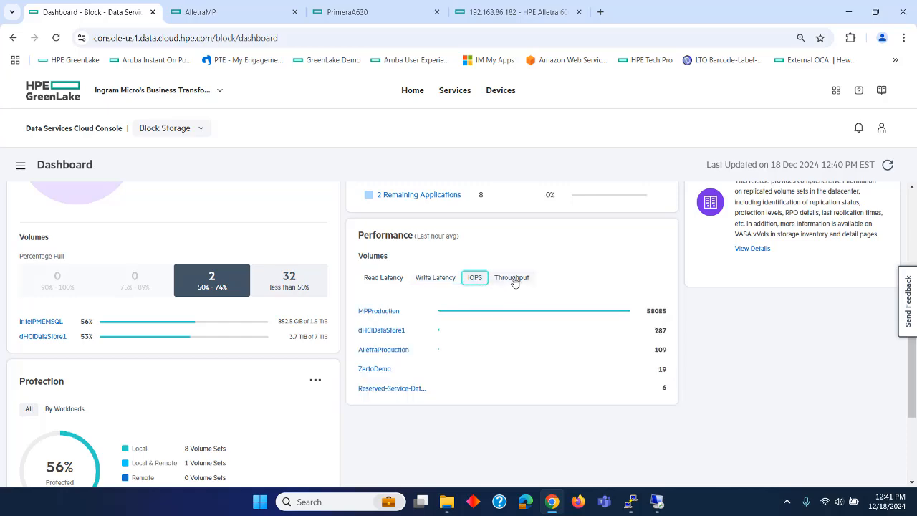
click(514, 280)
scroll(480, 408, down, 2)
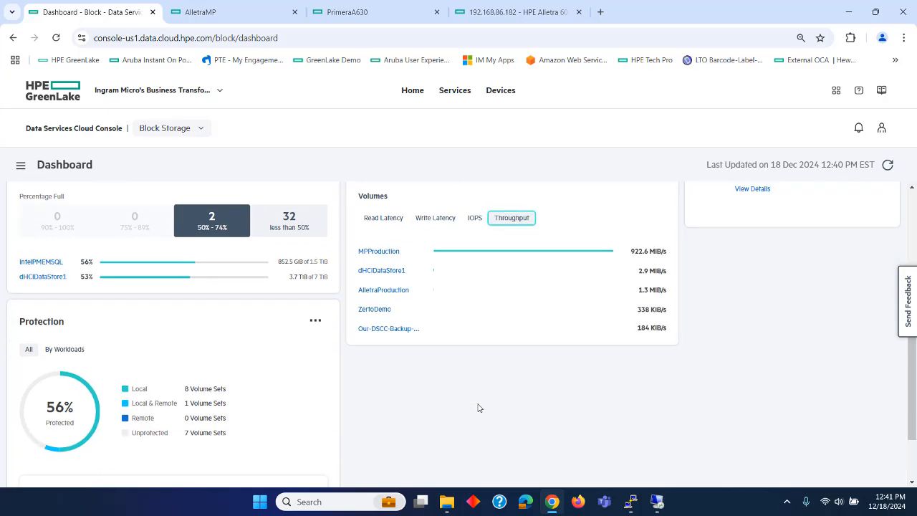
scroll(479, 408, up, 6)
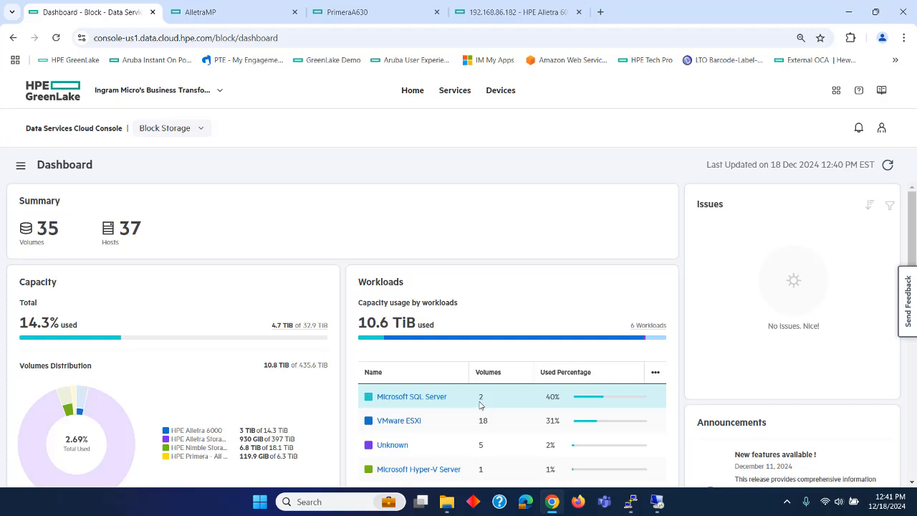
Open the Block Storage list of volumes and volume sets and look through its entries.
click(21, 165)
click(39, 229)
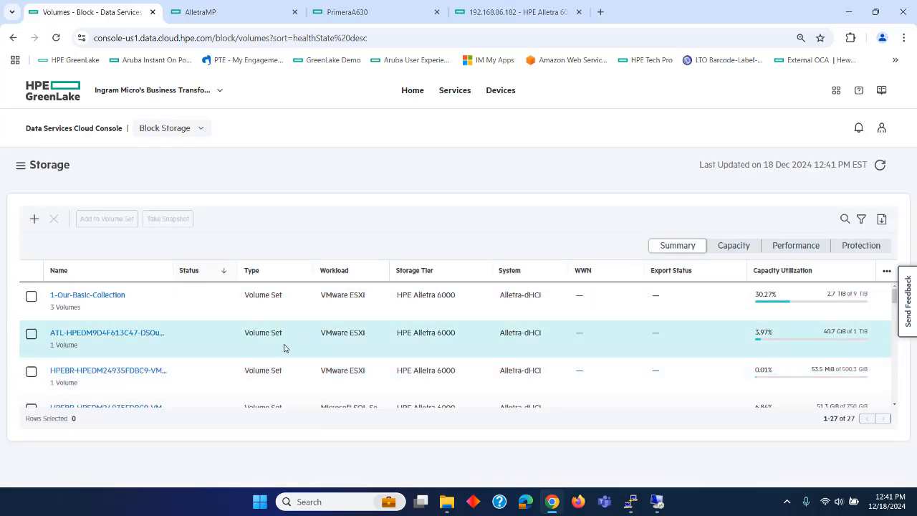
scroll(432, 360, down, 3)
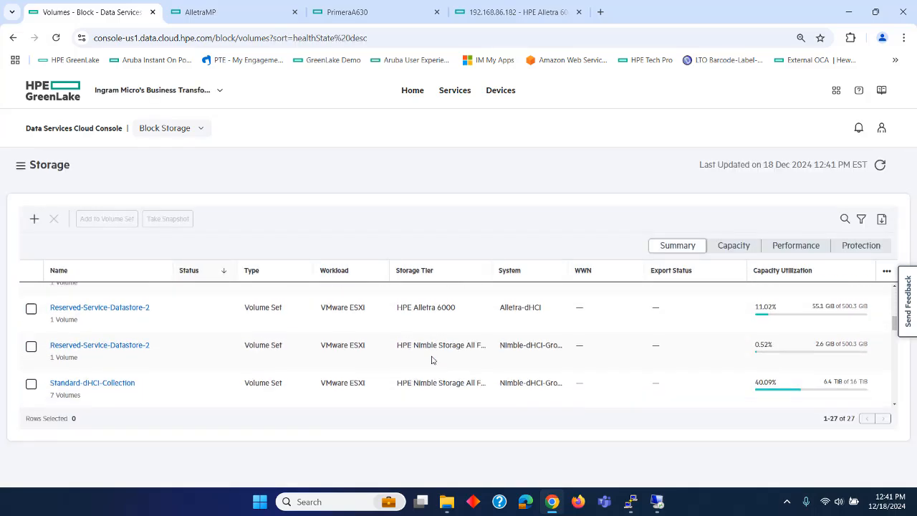
scroll(432, 360, up, 3)
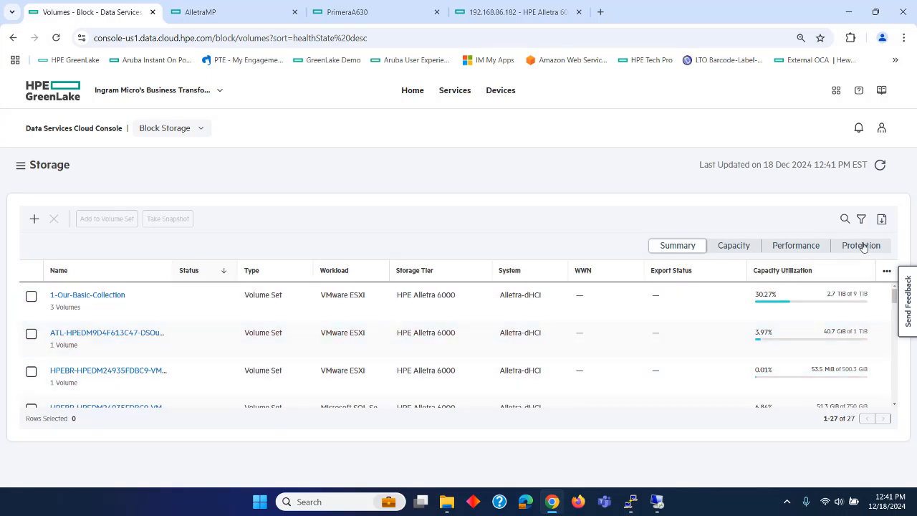
Start creating a volume on the HPE Alletra Storage MP B10000 tier for a Windows File Server workload.
click(35, 219)
click(293, 281)
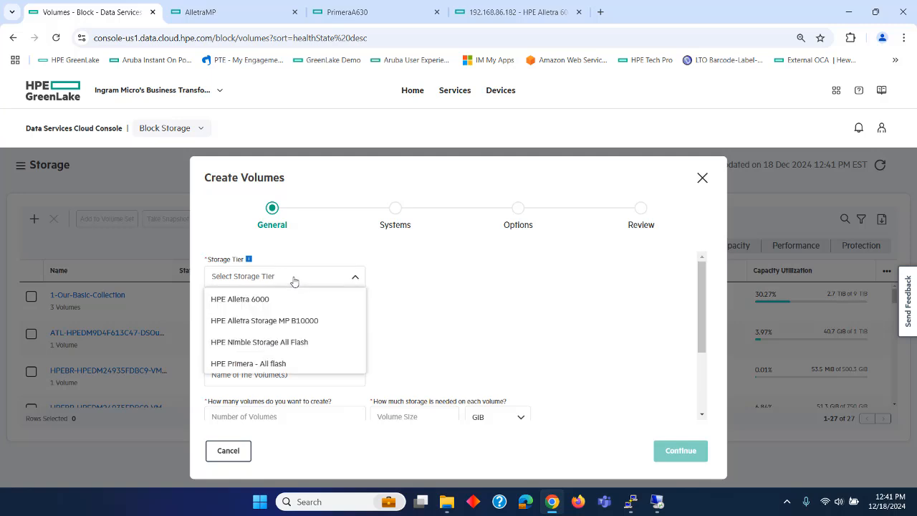
click(279, 322)
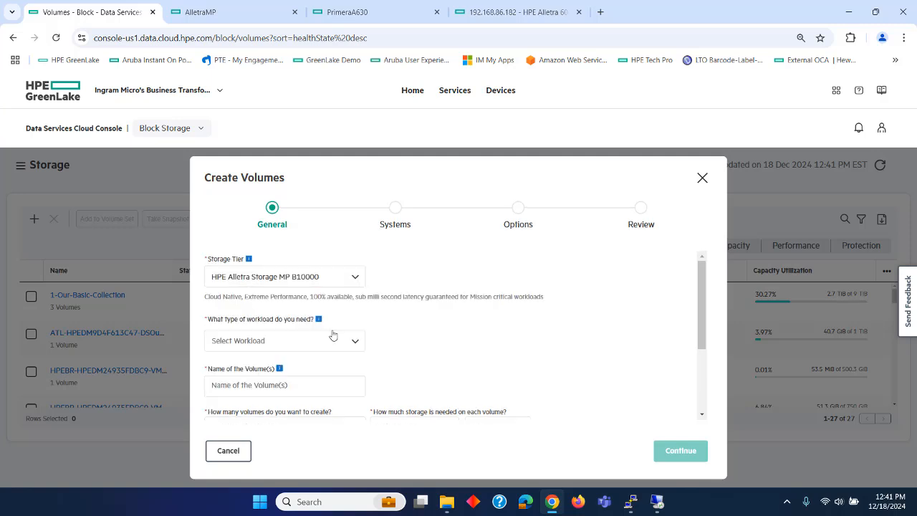
click(272, 343)
scroll(290, 459, down, 5)
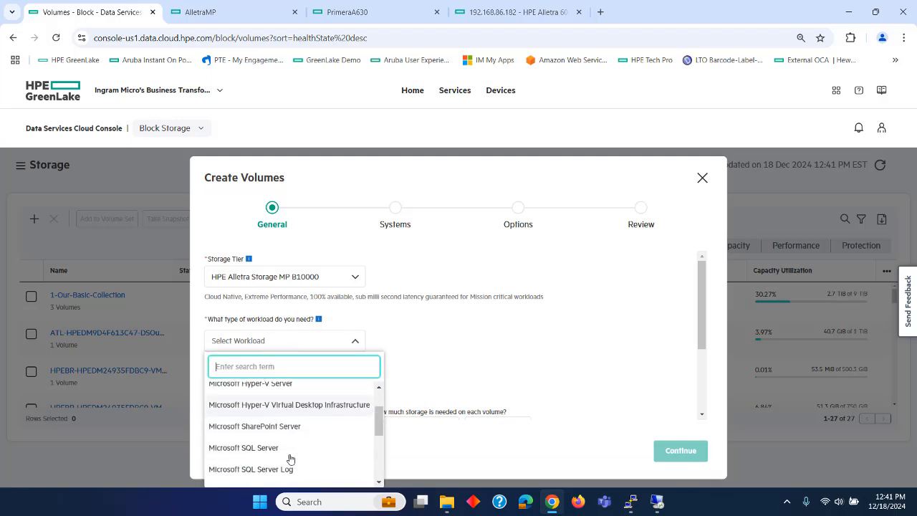
click(250, 449)
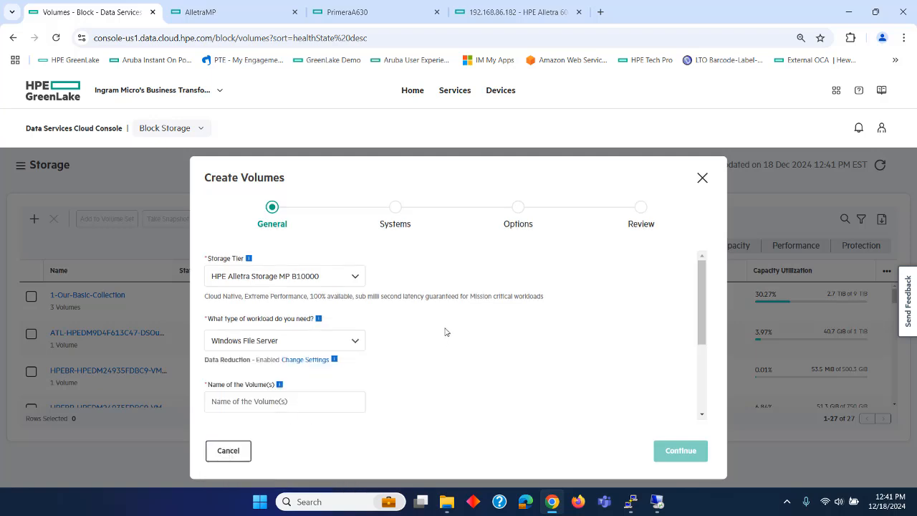
Name the volume IngramMicroVol1, set the number of volumes to 1 and the size to 500 GiB.
scroll(449, 350, down, 1)
scroll(423, 344, down, 1)
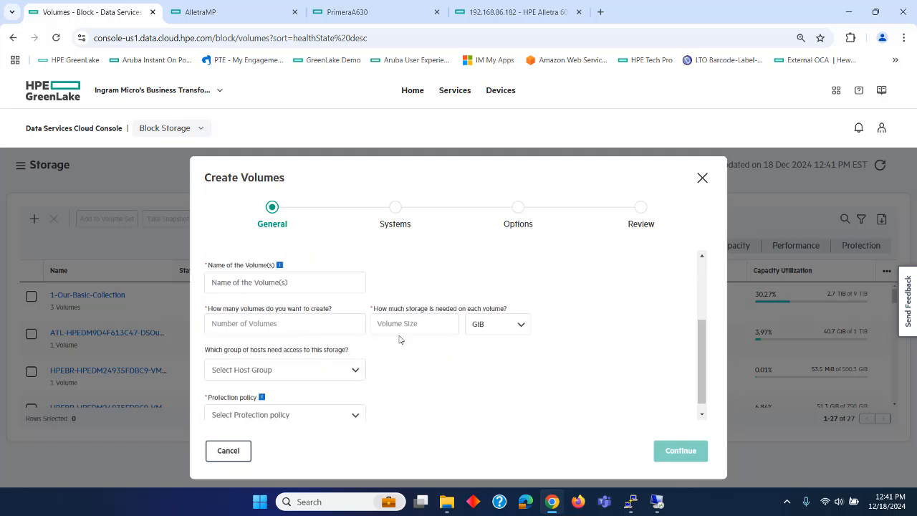
click(253, 287)
text(()
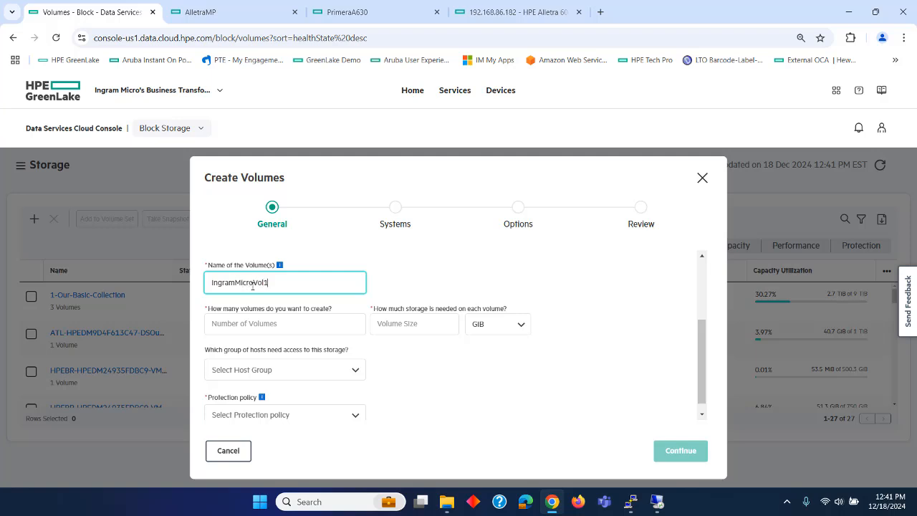
click(242, 331)
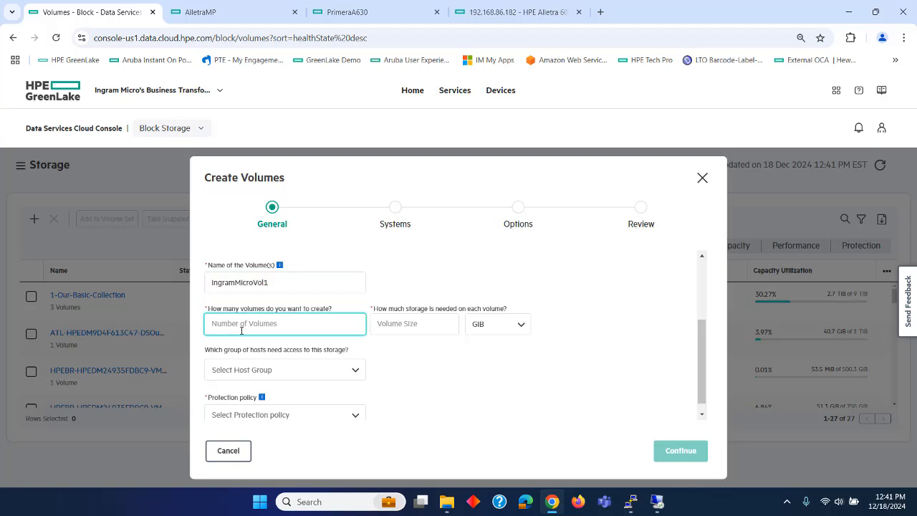
text(1)
click(415, 323)
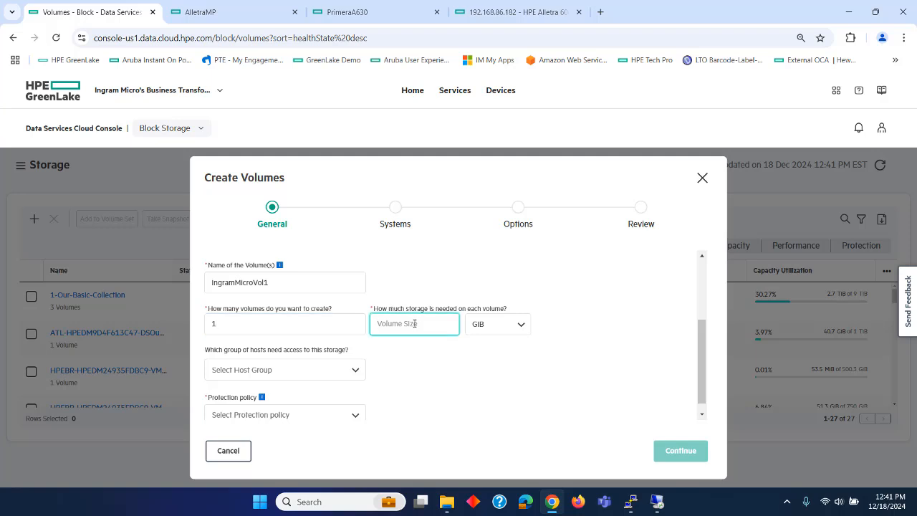
text(500)
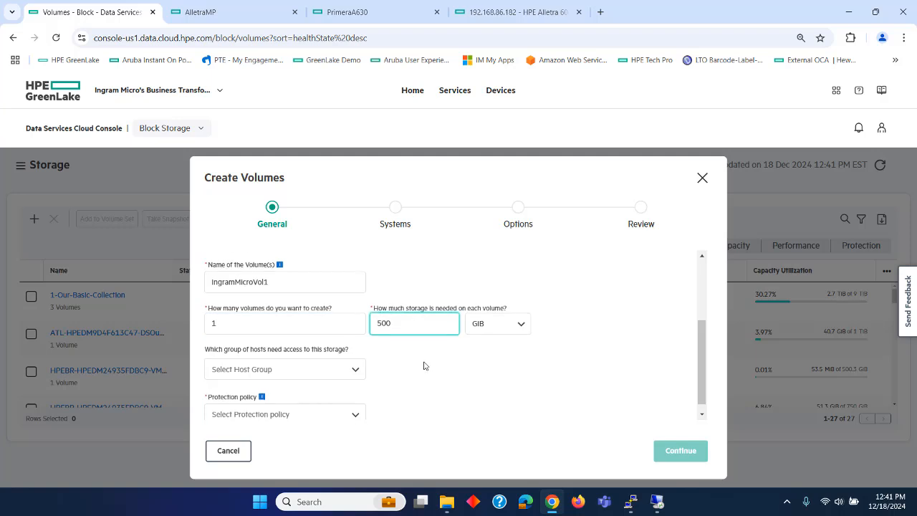
Check the available host groups and the target server's disks in Disk Management over Remote Desktop, and return to the volume form.
scroll(426, 366, down, 1)
click(352, 361)
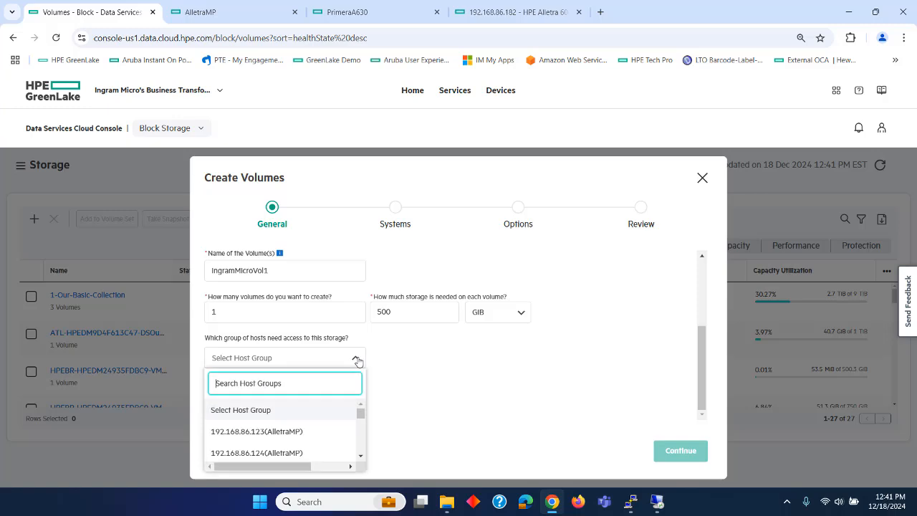
click(454, 366)
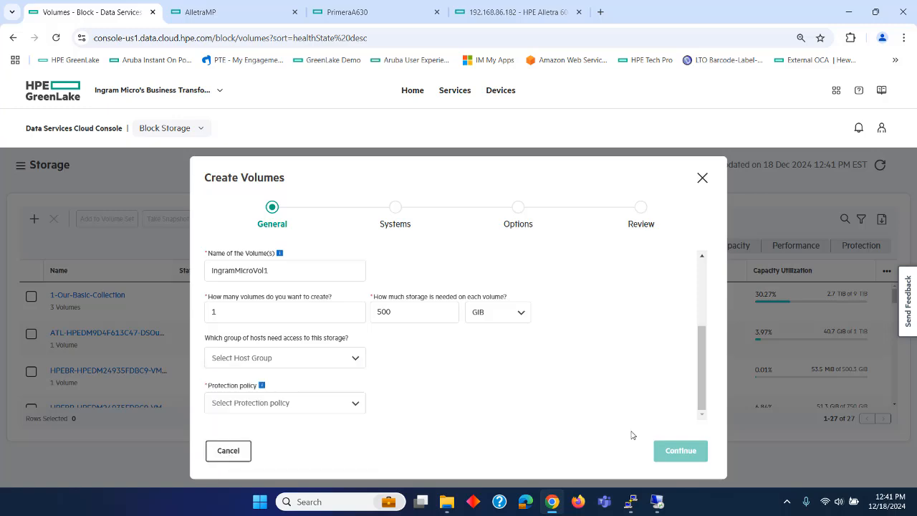
click(656, 502)
drag(558, 86, 538, 86)
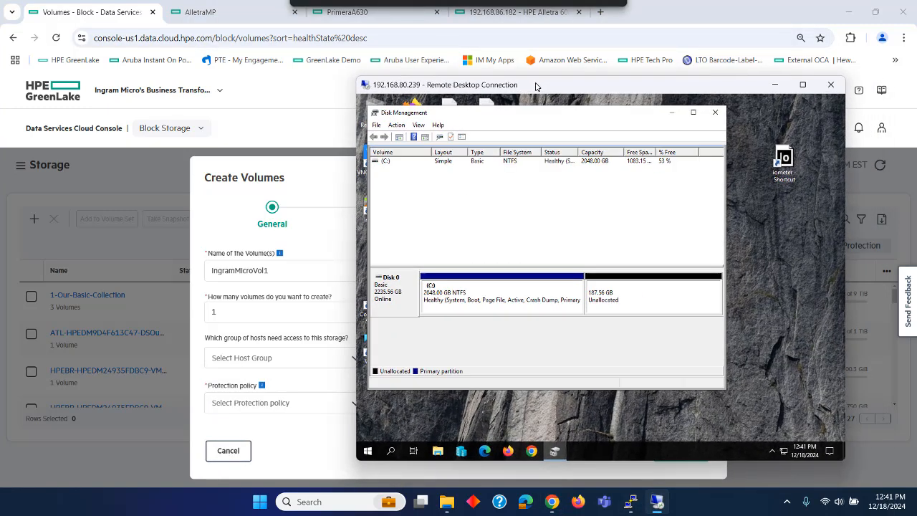
click(337, 180)
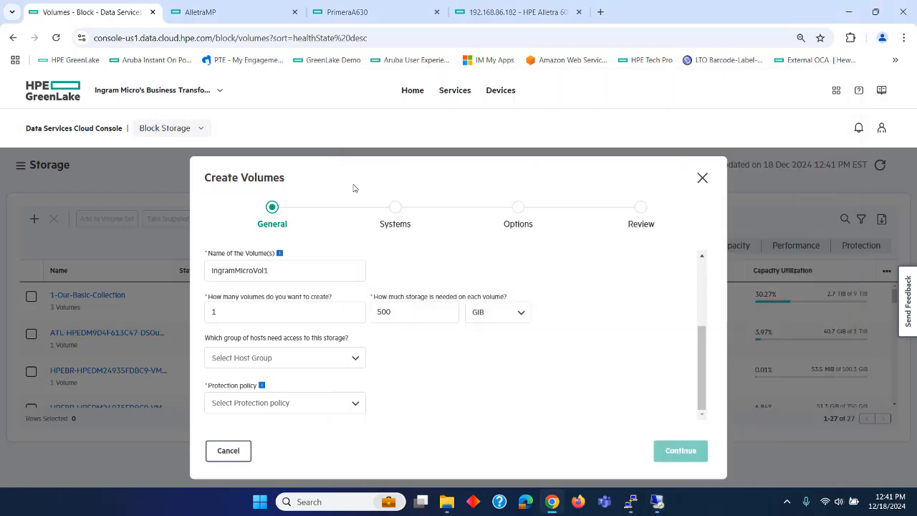
Give the host group OurDL360UtulityMPHostSet access to the volume and set its protection policy to daily snapshots with 30 days expiration.
click(356, 361)
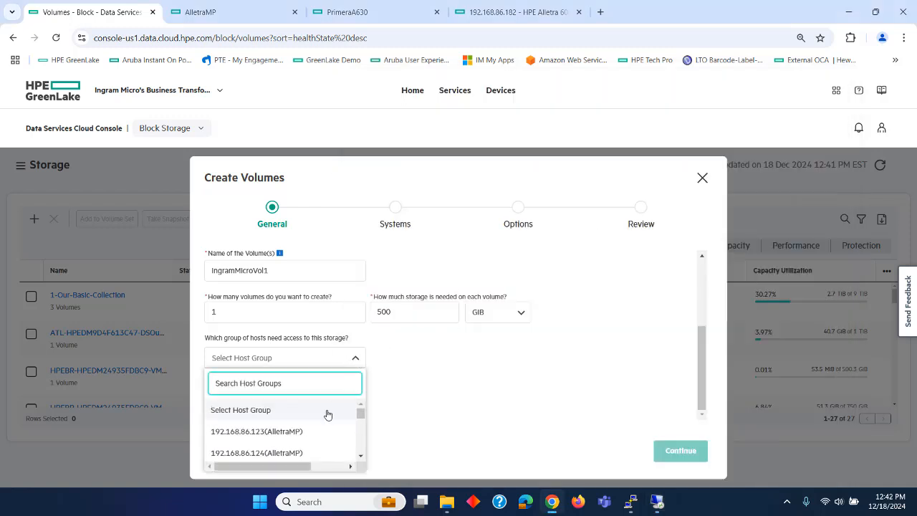
scroll(326, 413, down, 3)
scroll(326, 414, down, 6)
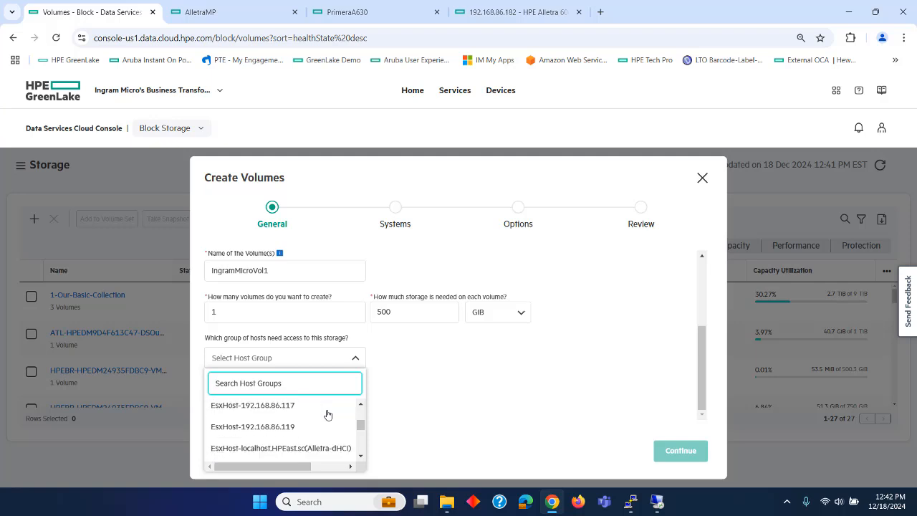
click(296, 431)
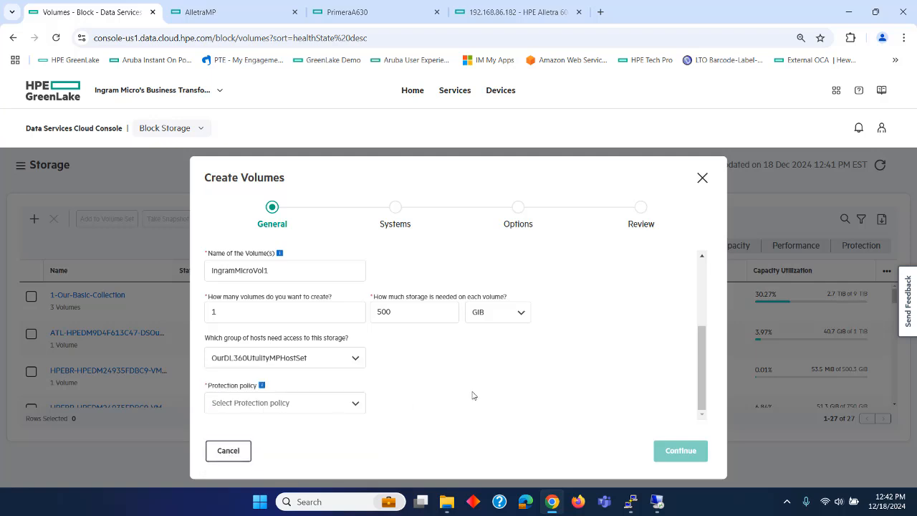
click(356, 405)
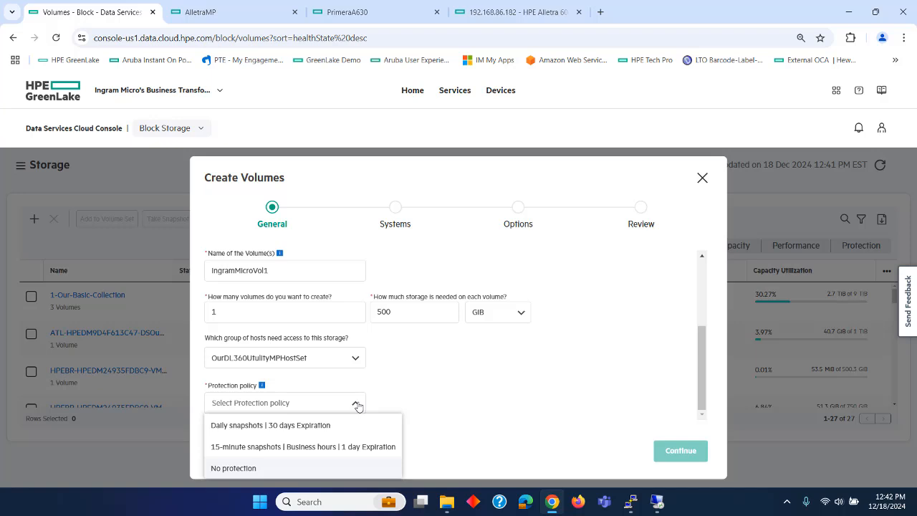
click(270, 427)
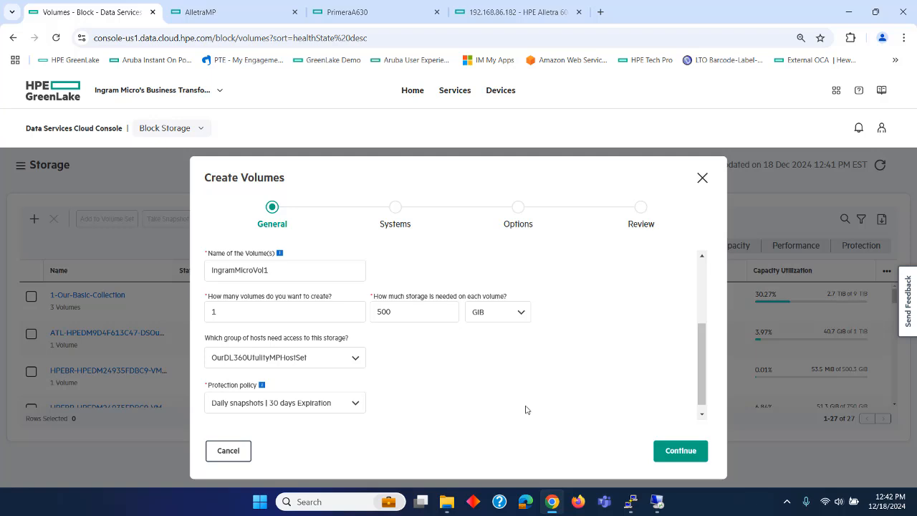
Accept the recommended AlletraMP system for the volume and rename the volume set IngramMicroSet1.
click(690, 452)
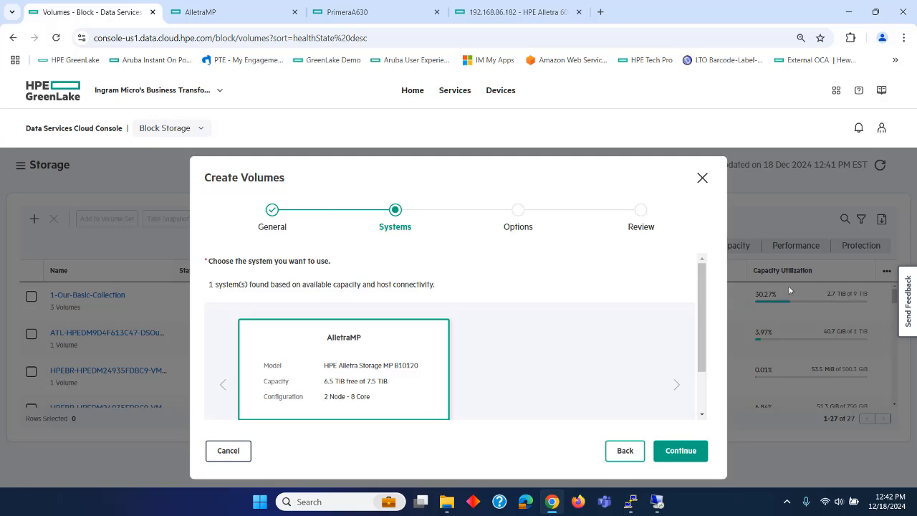
scroll(703, 303, down, 1)
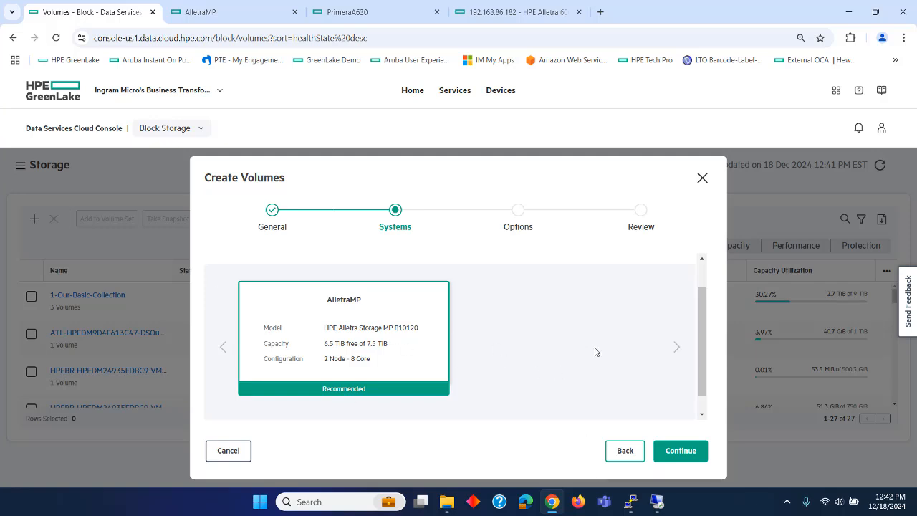
scroll(595, 351, down, 1)
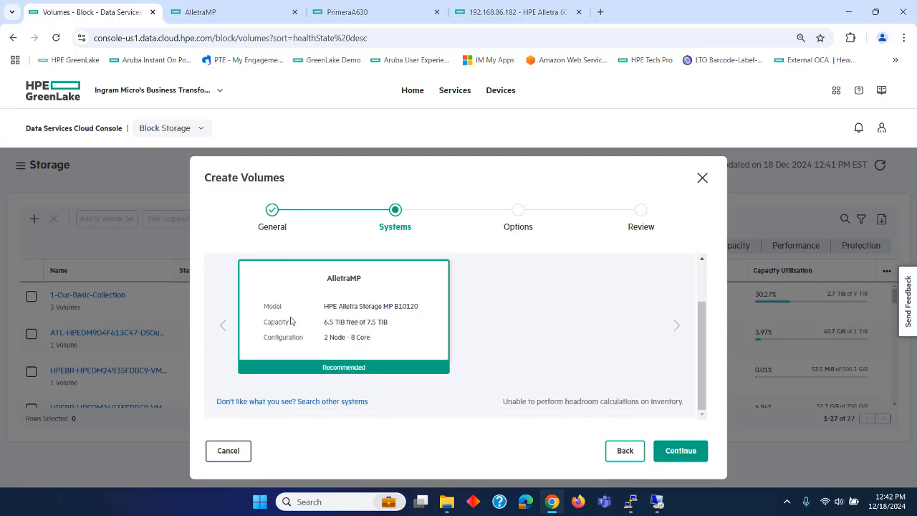
click(678, 453)
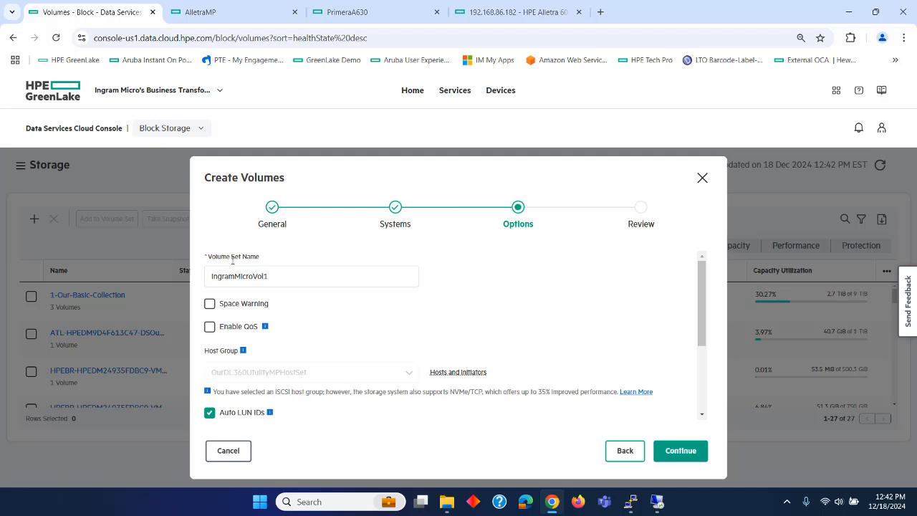
click(266, 276)
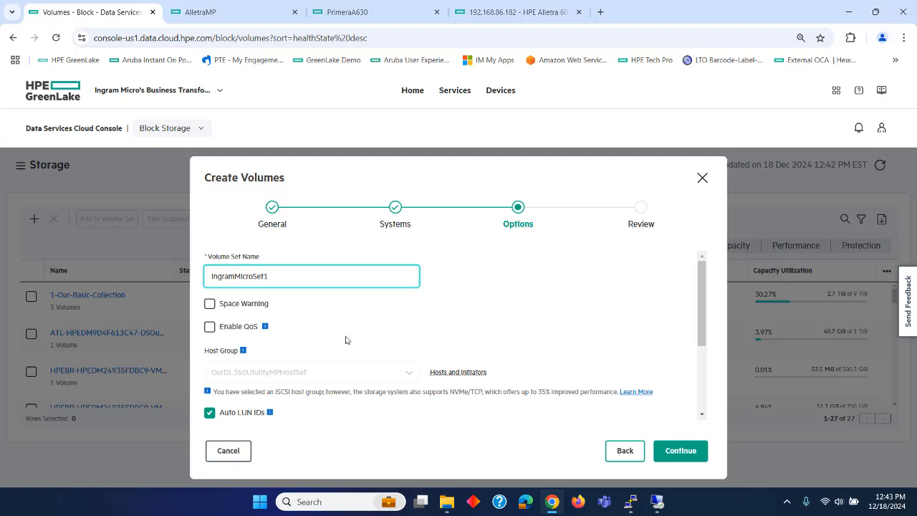
Set the daily snapshot schedule to 1 AM, keeping the virtual lock unit in days and read/write access.
scroll(346, 339, down, 1)
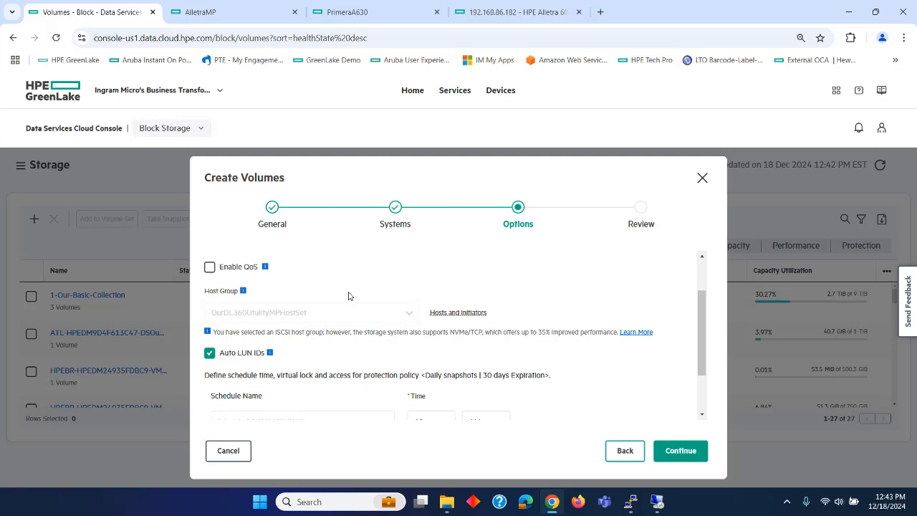
scroll(348, 296, up, 1)
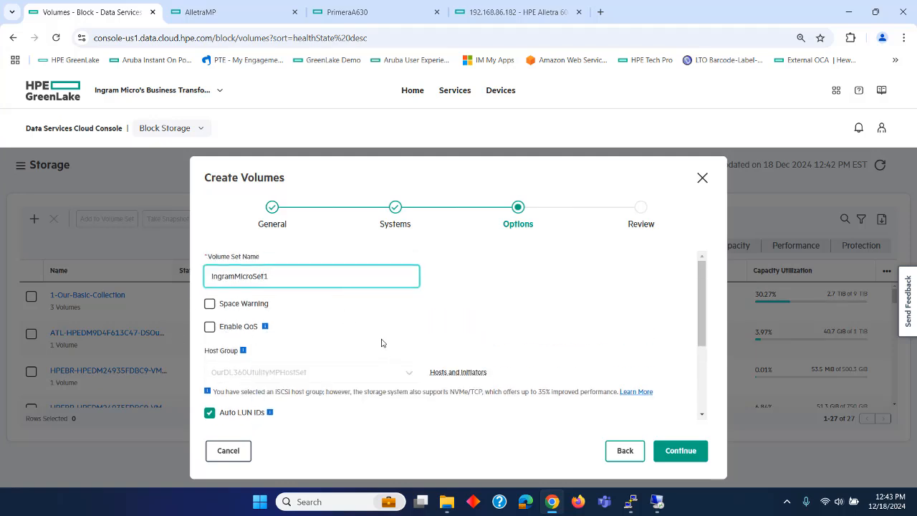
scroll(383, 359, down, 2)
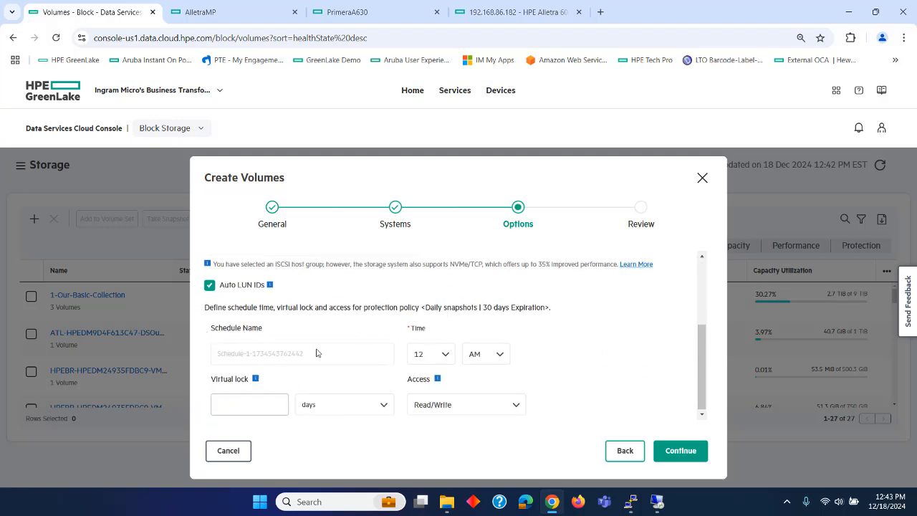
click(445, 354)
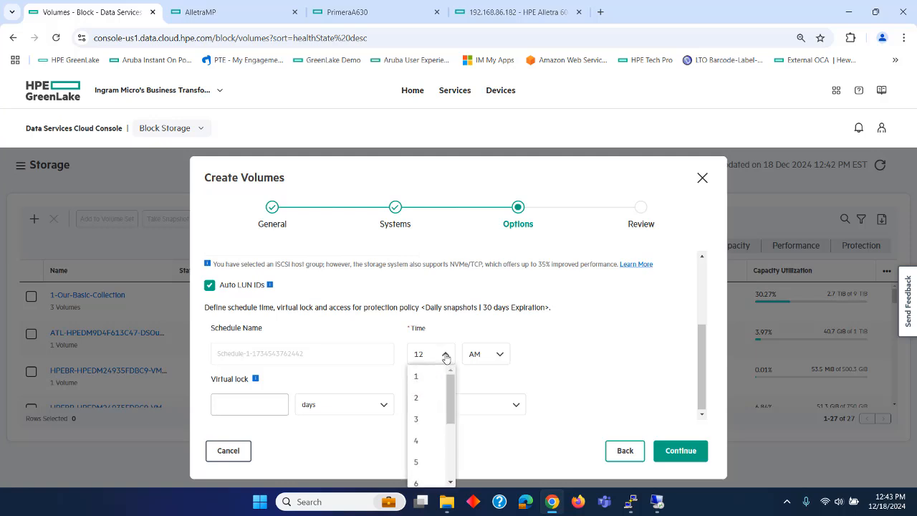
click(426, 383)
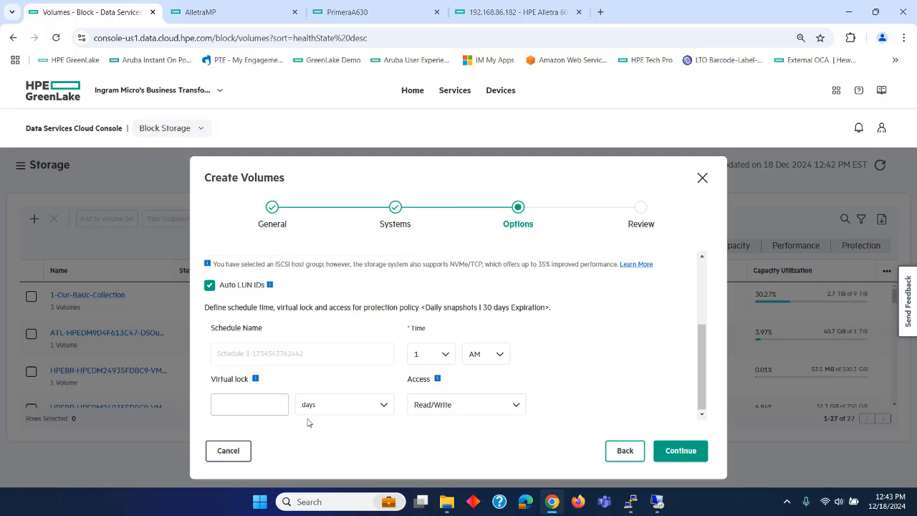
click(365, 410)
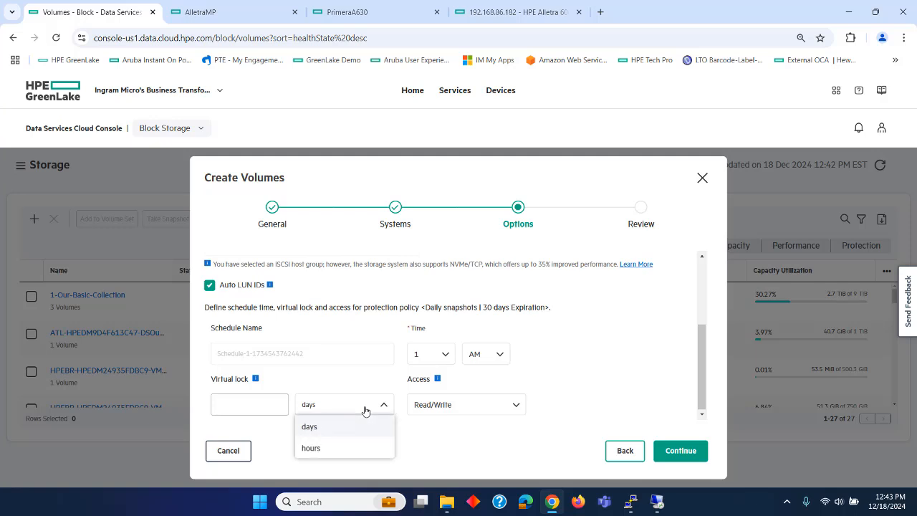
click(444, 449)
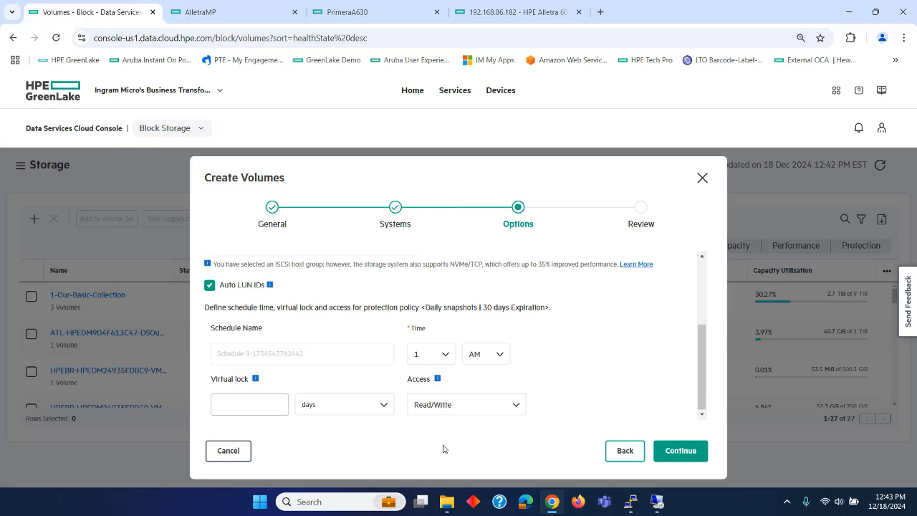
Continue to the review, submit the volume creation and reload the storage list with the new data.
click(680, 454)
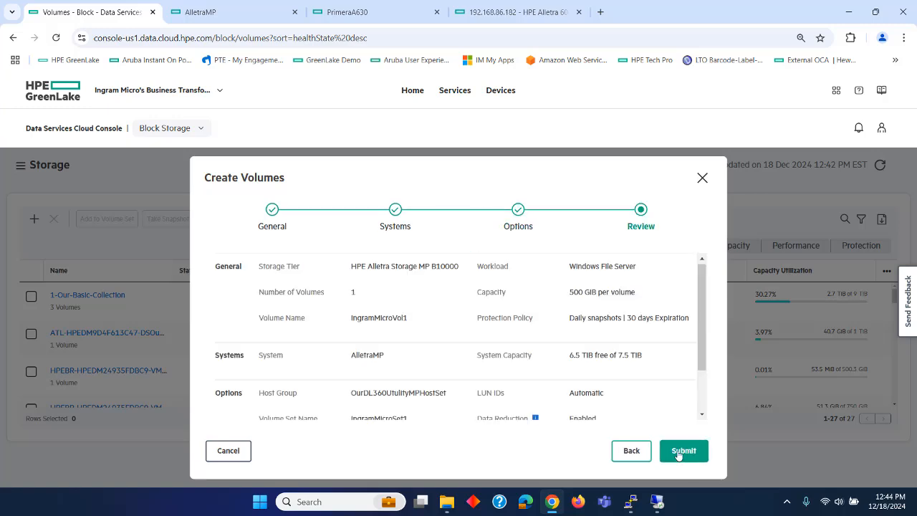
click(678, 453)
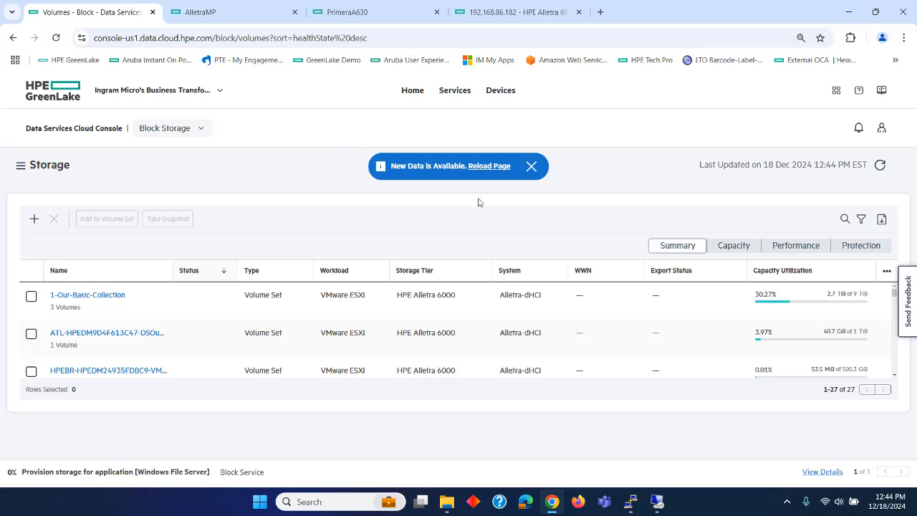
click(487, 169)
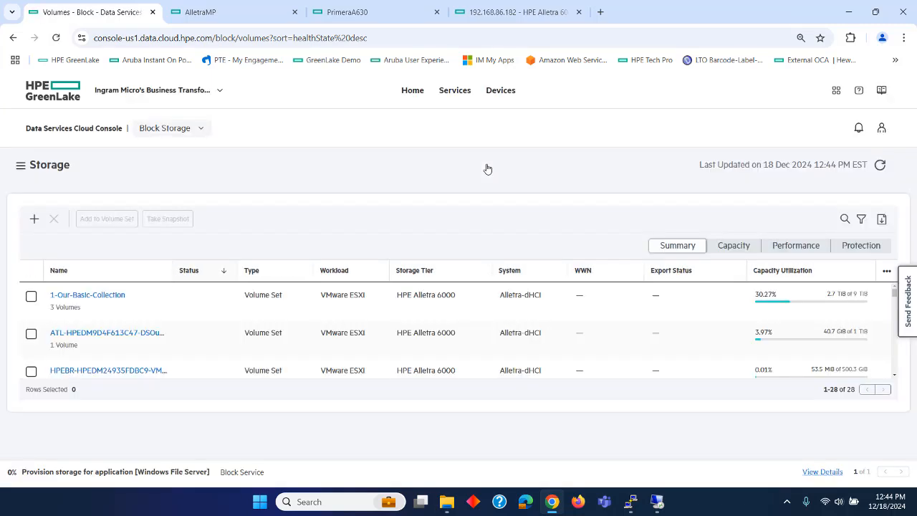
Search the storage list for "ingram", open the IngramMicroSet1 volume set and view its restore points.
click(845, 219)
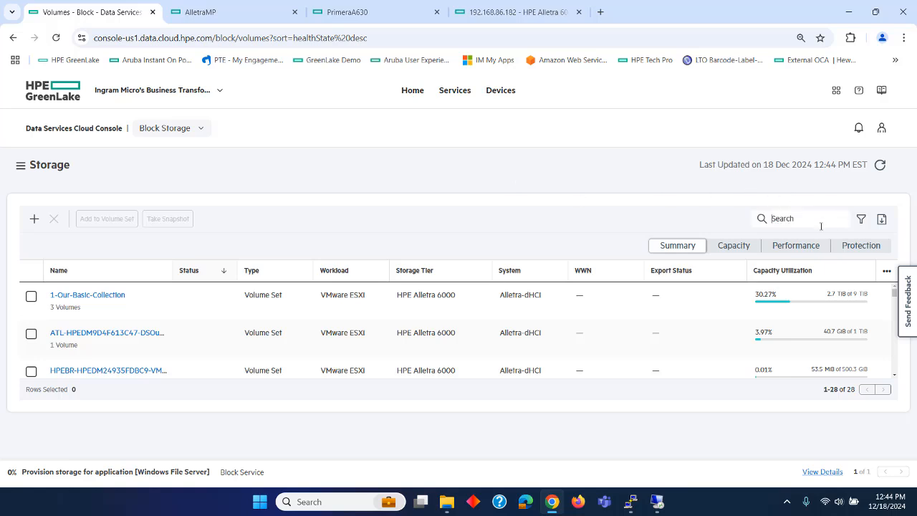
text(Ingra)
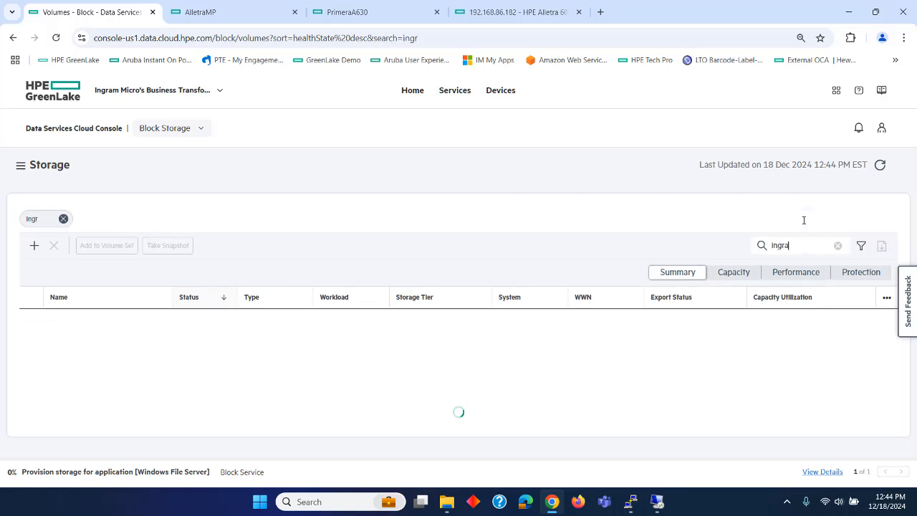
text(m)
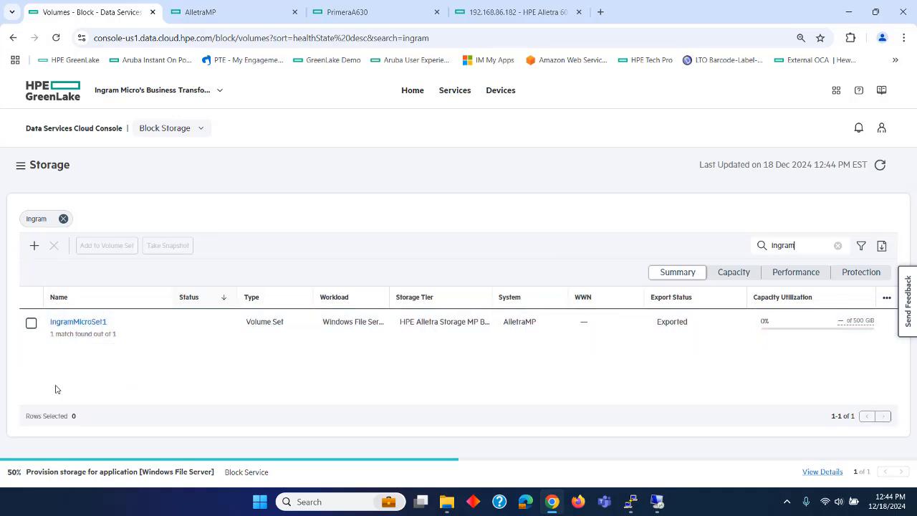
click(96, 324)
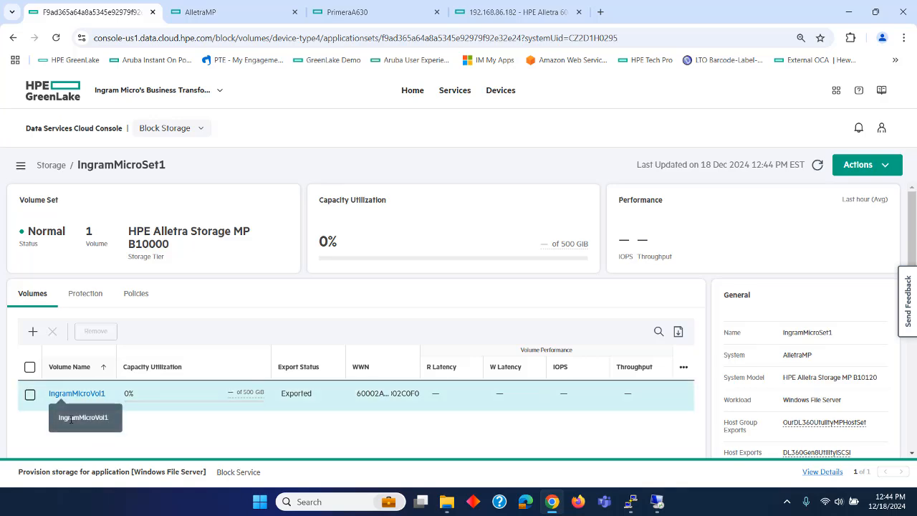
click(86, 293)
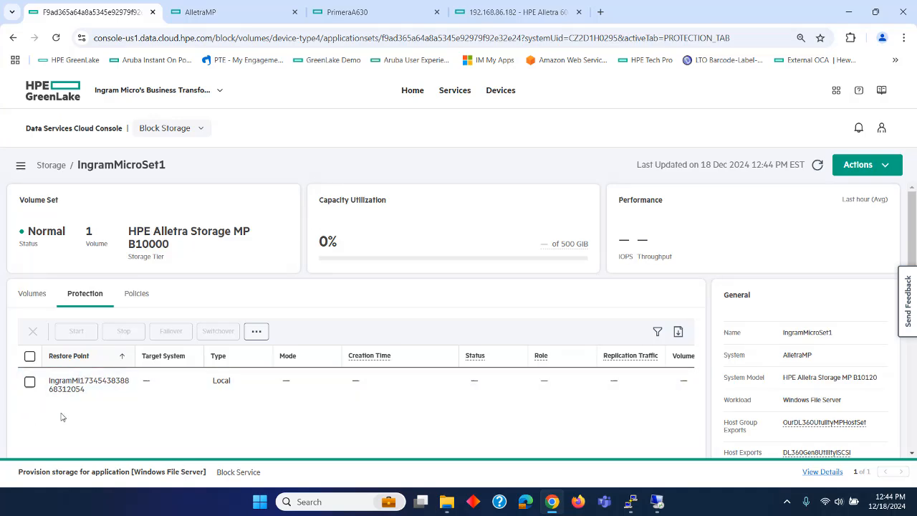
Edit the volume set's scheduled snapshot policy, removing Sunday and Saturday from Schedule 1.
click(133, 294)
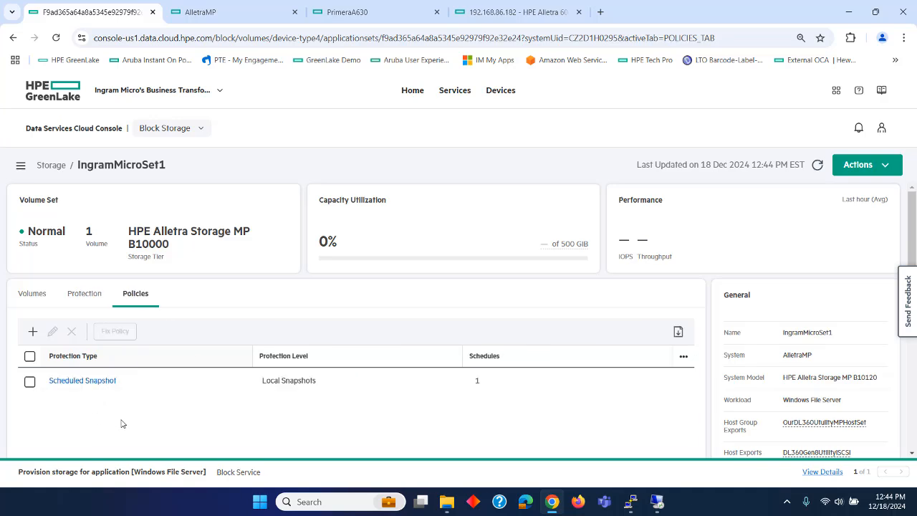
click(29, 382)
click(51, 333)
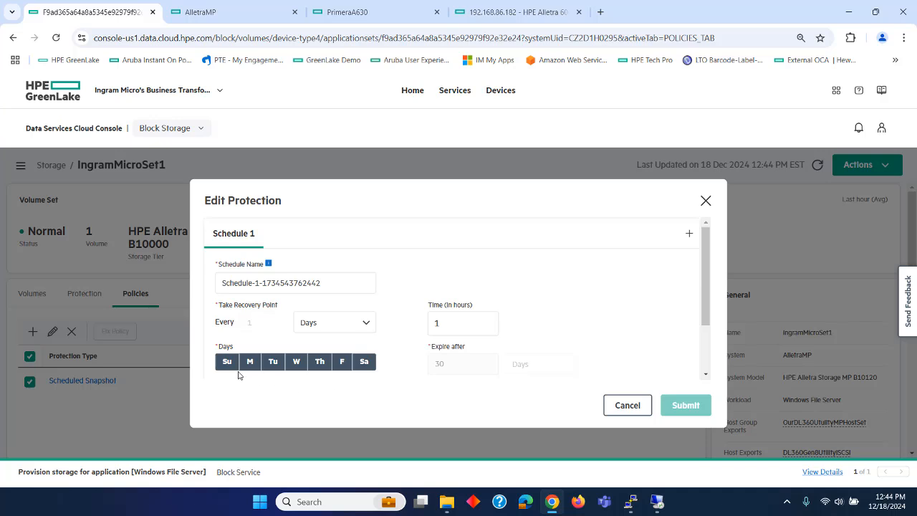
click(226, 362)
click(369, 365)
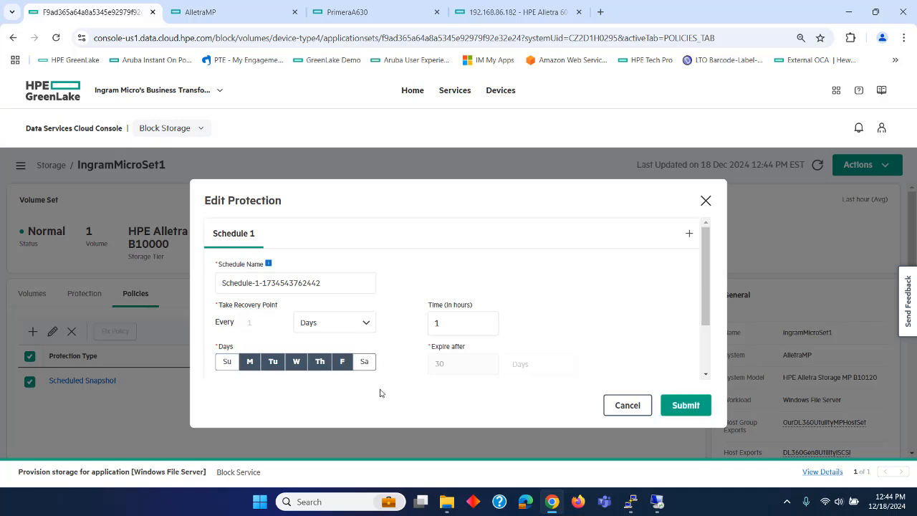
Add a second schedule that takes a recovery point every 1 hour, with a time interval from 0 to 23.
click(690, 235)
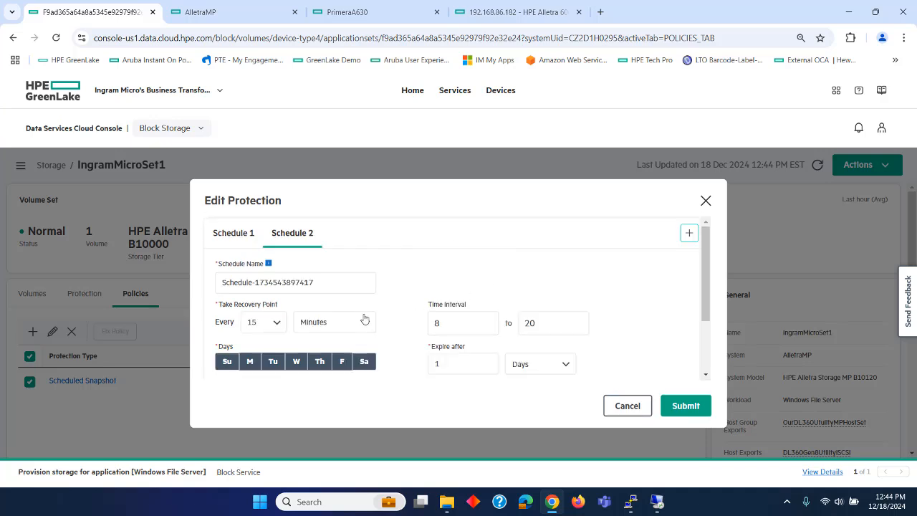
click(369, 322)
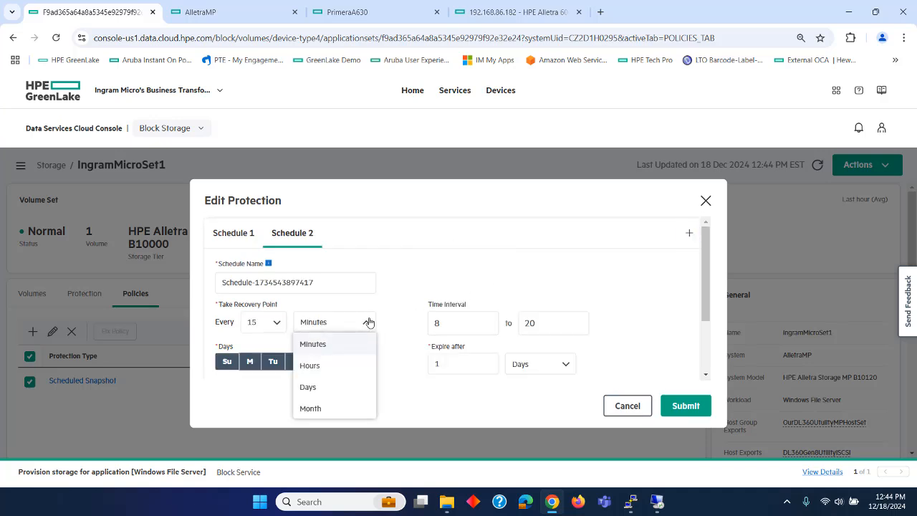
click(309, 366)
drag(440, 322, 429, 318)
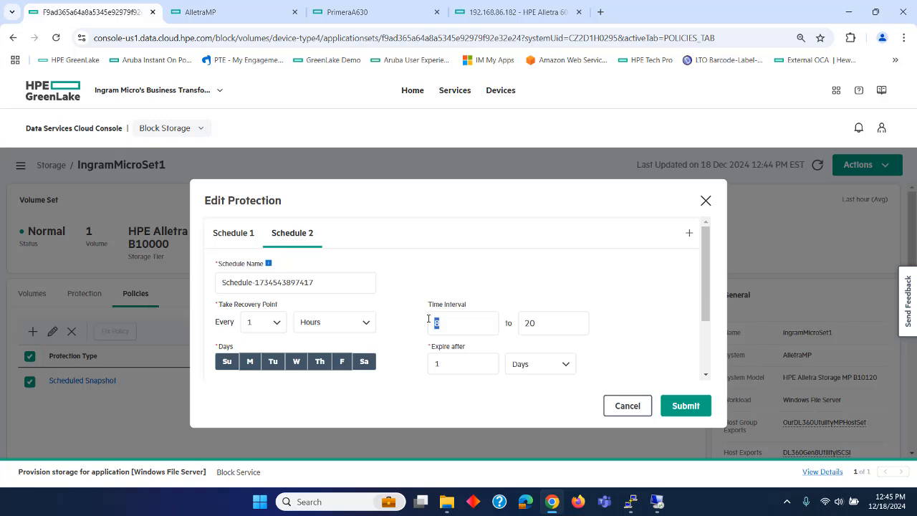
text(0)
click(550, 328)
text(23)
Remove Saturday and Sunday from the hourly schedule, then submit and confirm the protection policy changes.
scroll(624, 315, down, 1)
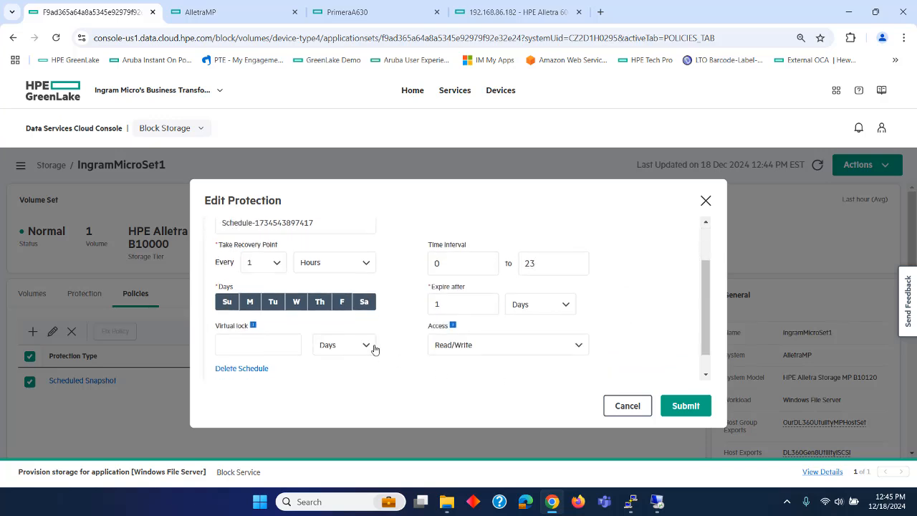
click(363, 306)
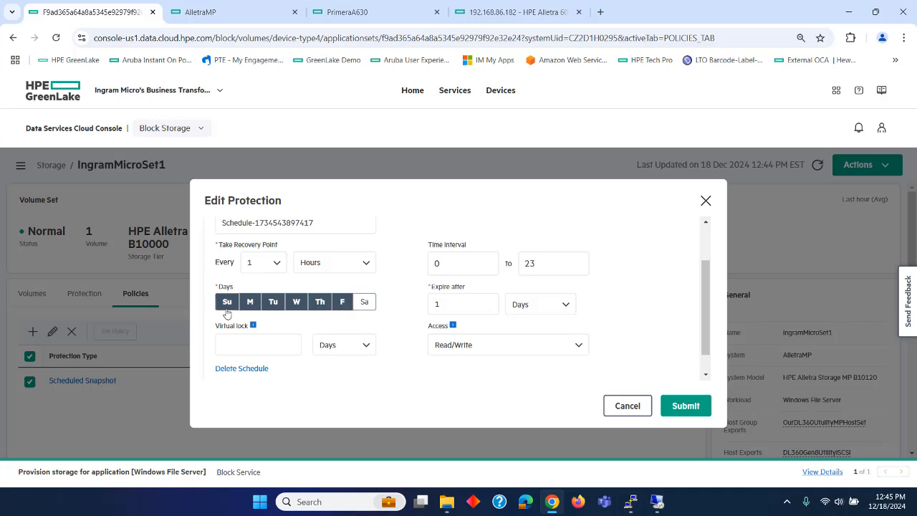
click(227, 307)
click(686, 412)
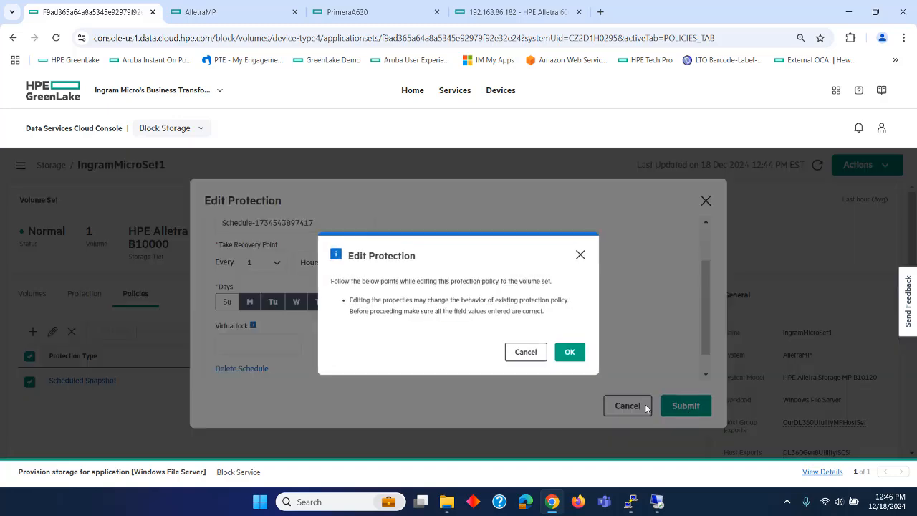
click(596, 361)
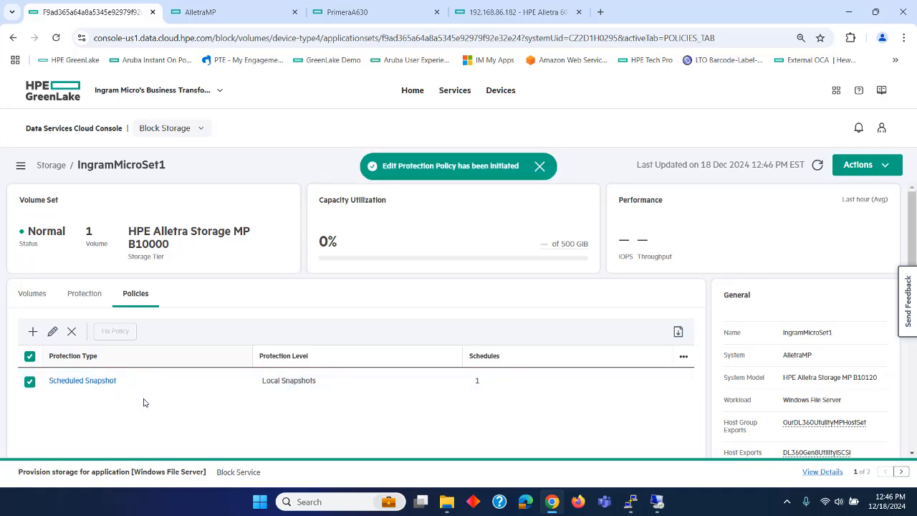
Review the volume set's restore points, then open IngramMicroVol1 and examine its capacity and protection details.
click(86, 294)
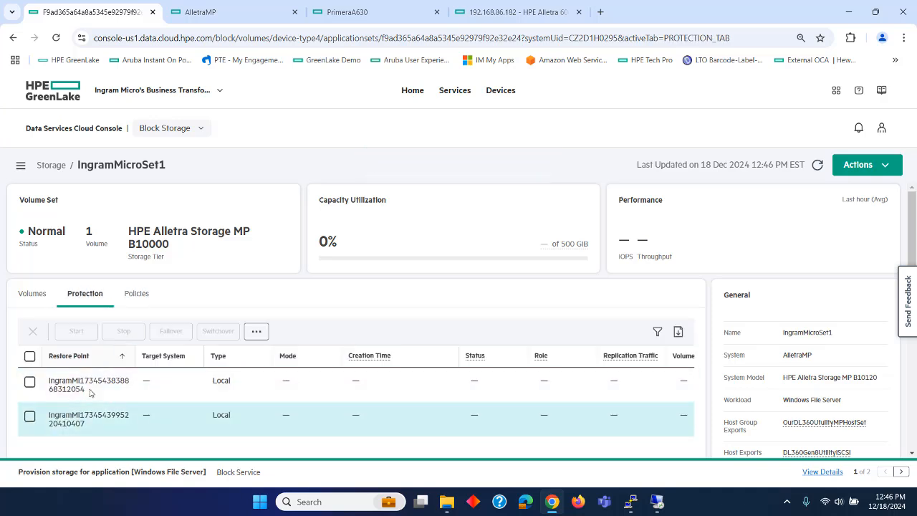
click(32, 294)
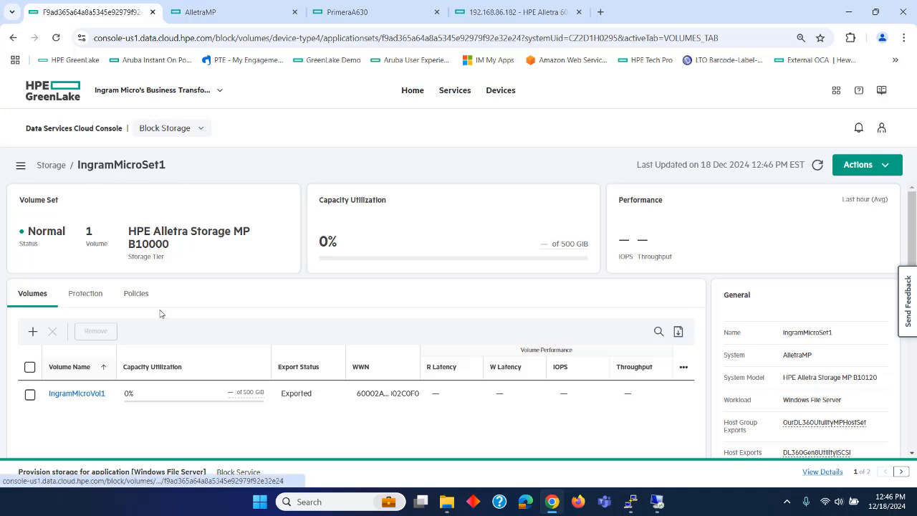
click(76, 394)
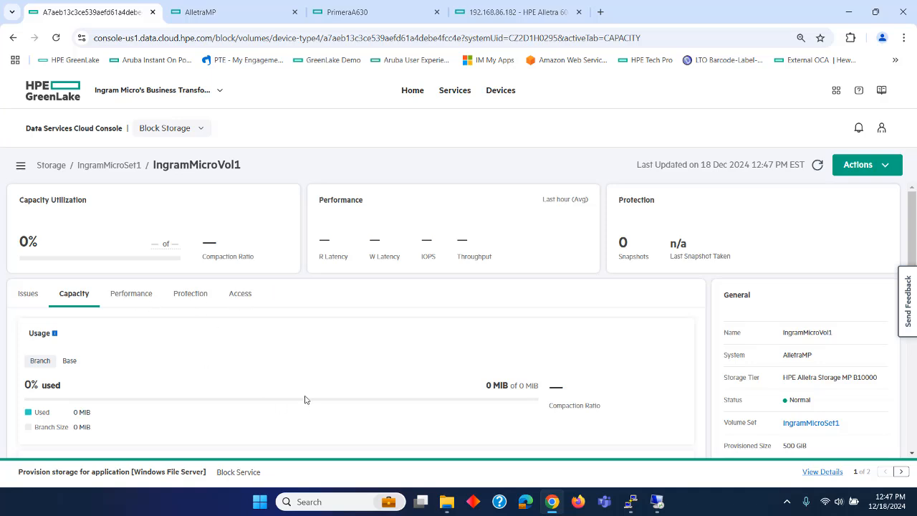
click(193, 294)
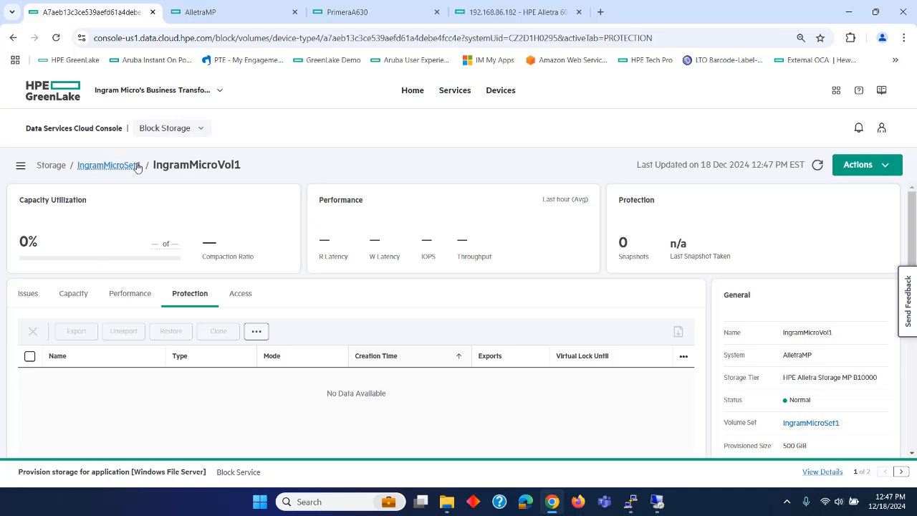
Take a read-only snapshot of IngramMicroVol1 named GLSnap1 and refresh the volume's details.
click(864, 176)
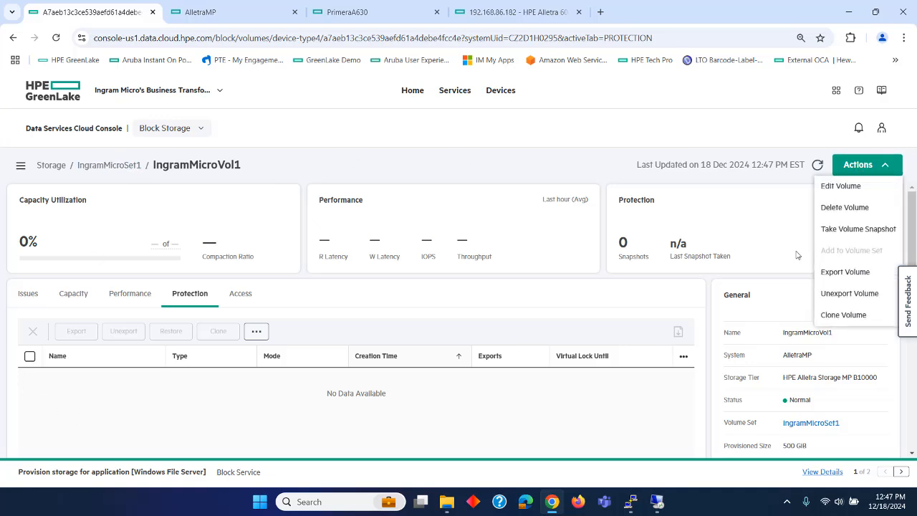
click(834, 229)
click(316, 247)
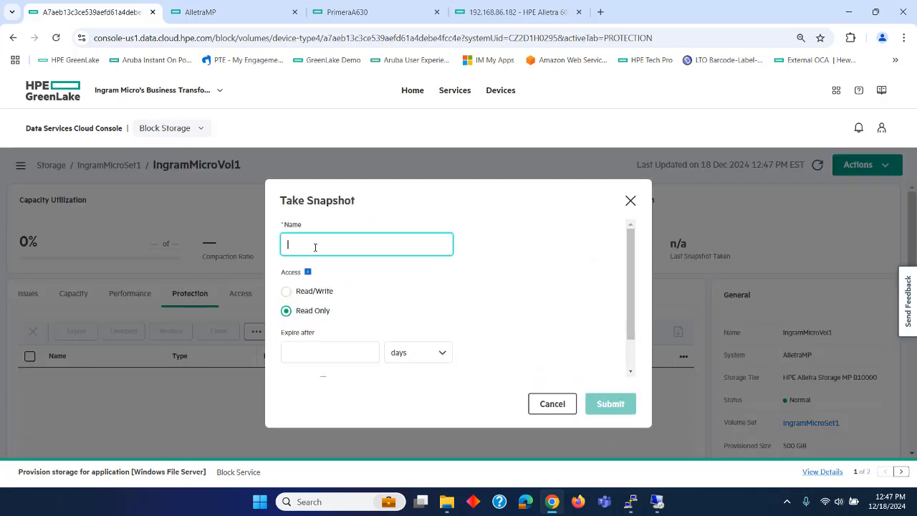
text(GLS)
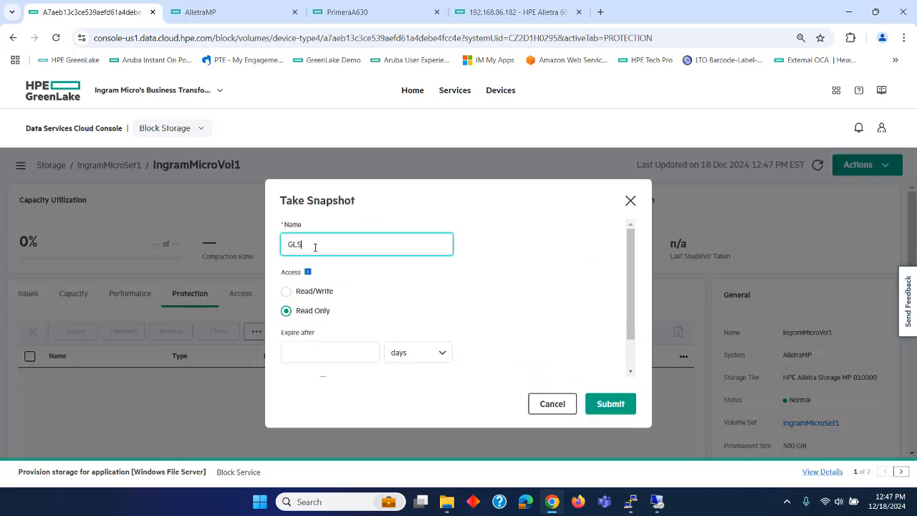
text(nap1)
click(606, 405)
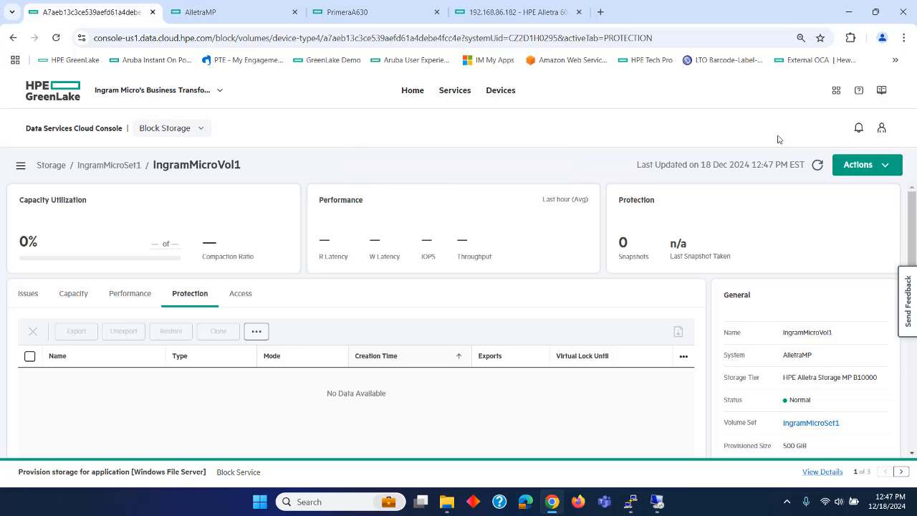
click(817, 166)
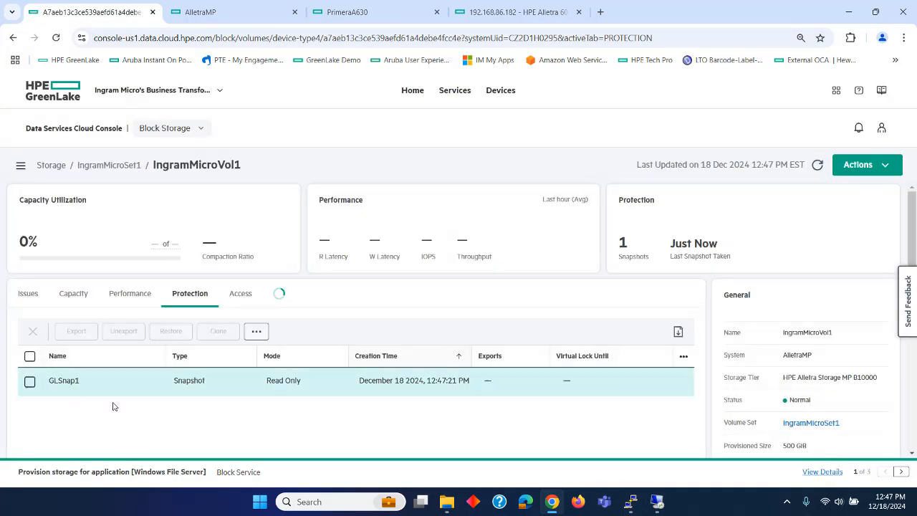
Return to the IngramMicroSet1 volume set and review its restore points under protection.
click(111, 164)
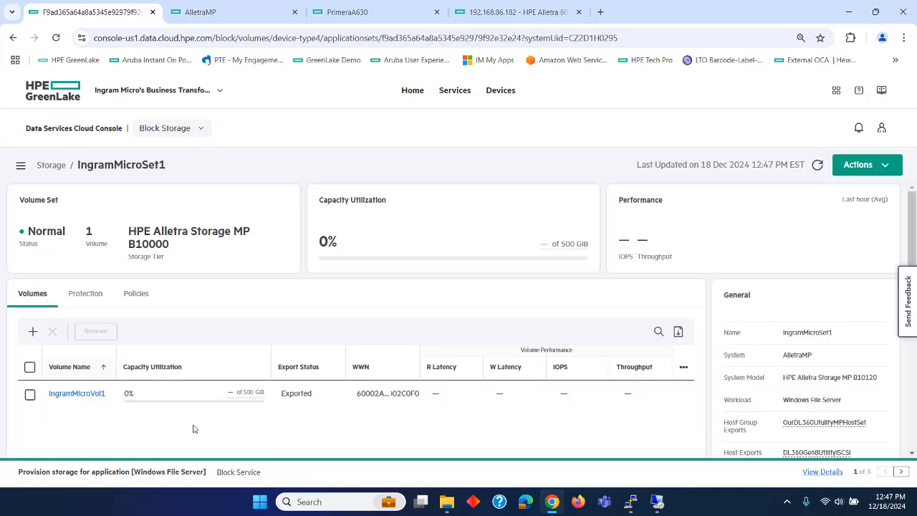
click(84, 293)
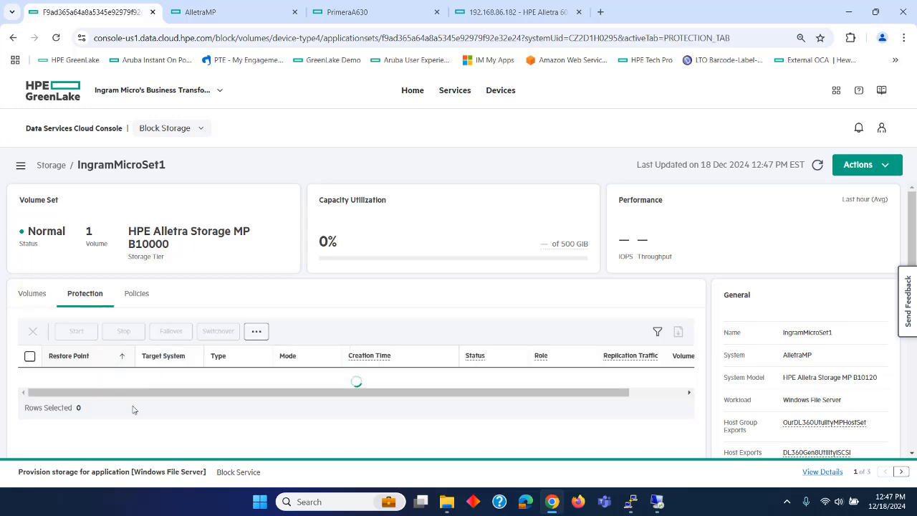
scroll(129, 411, down, 3)
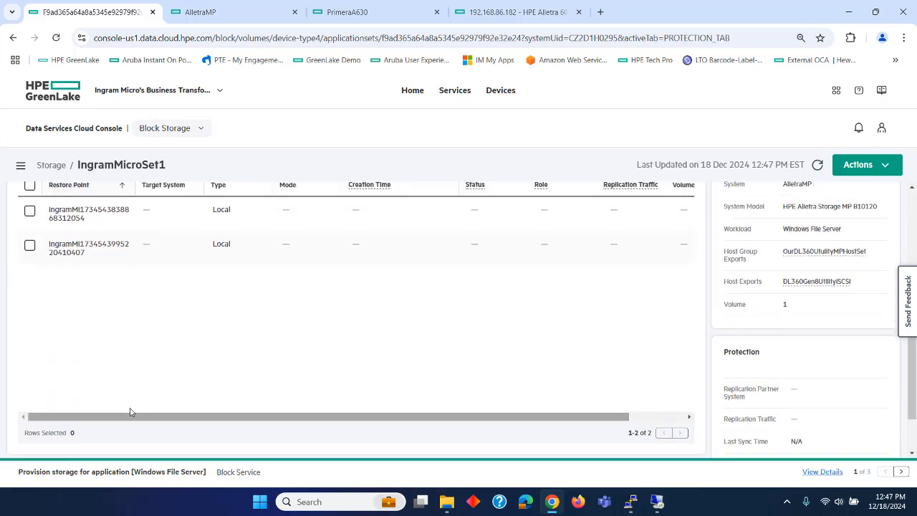
scroll(91, 373, up, 3)
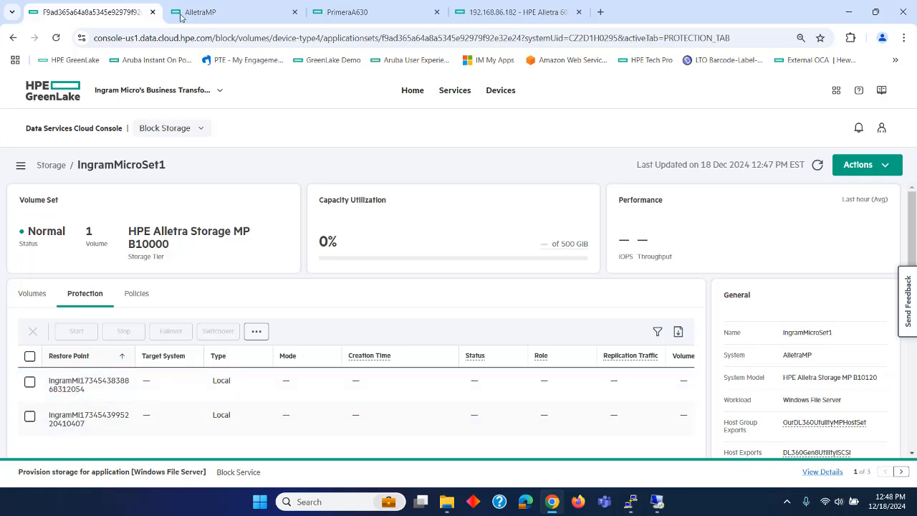
Switch to the AlletraMP array's local management page and view its list of block volumes.
click(240, 14)
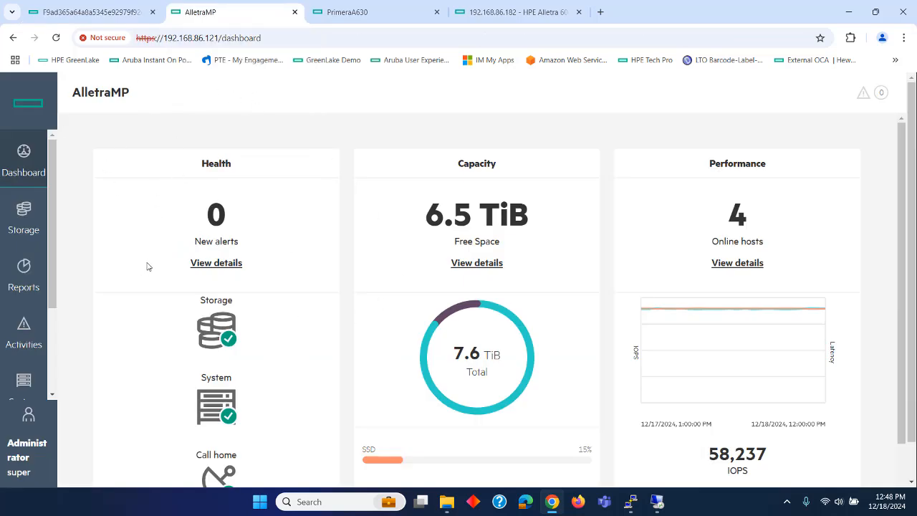
click(24, 214)
scroll(784, 324, down, 1)
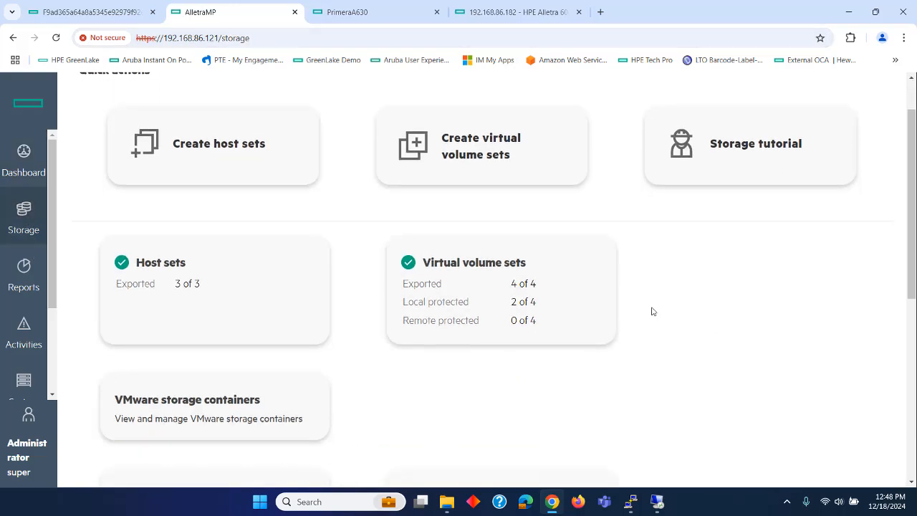
scroll(817, 344, down, 1)
scroll(824, 346, down, 1)
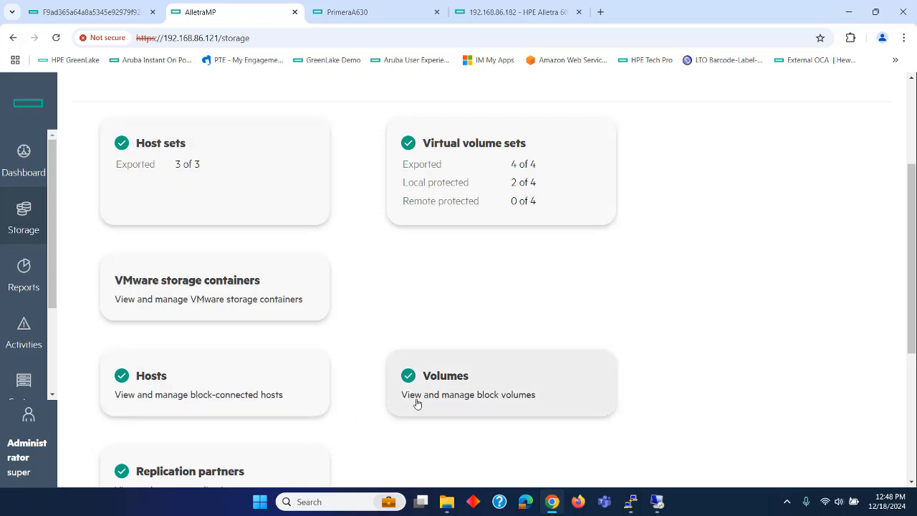
click(444, 391)
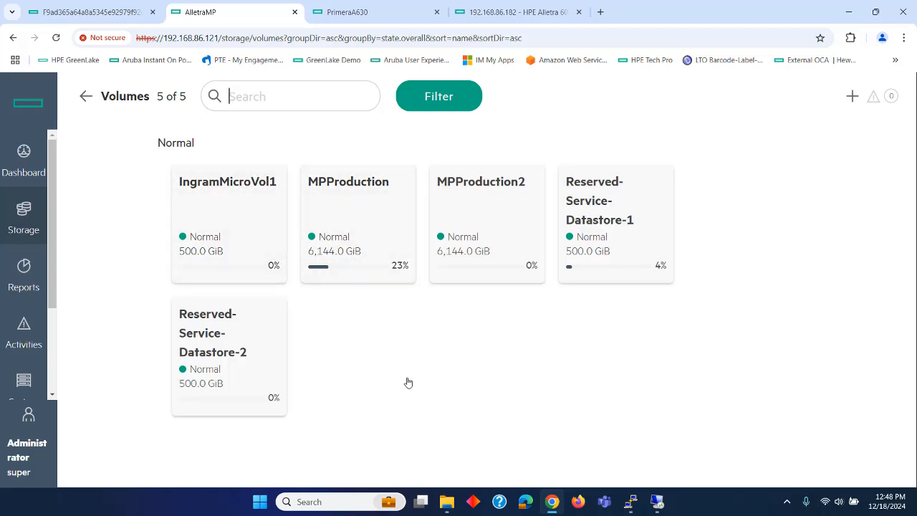
Open the virtual volume set IngramMicroSet1 and check its members.
click(85, 96)
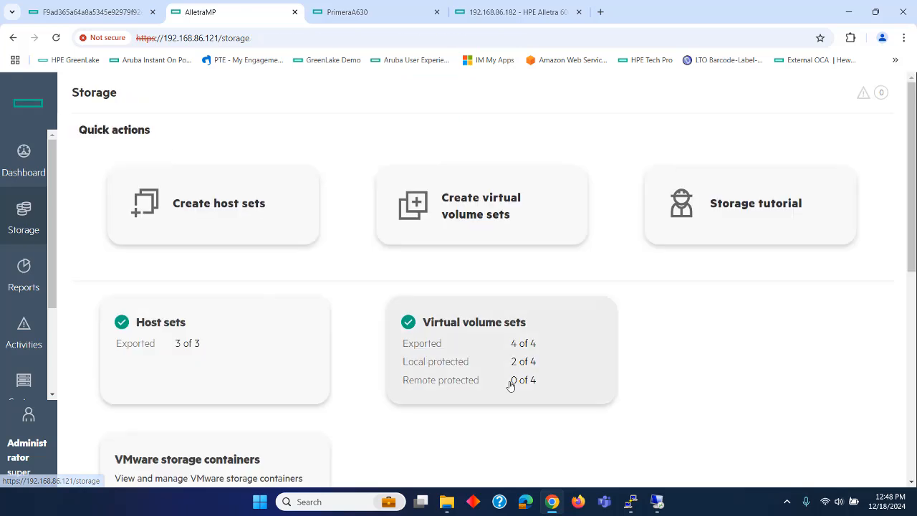
click(472, 339)
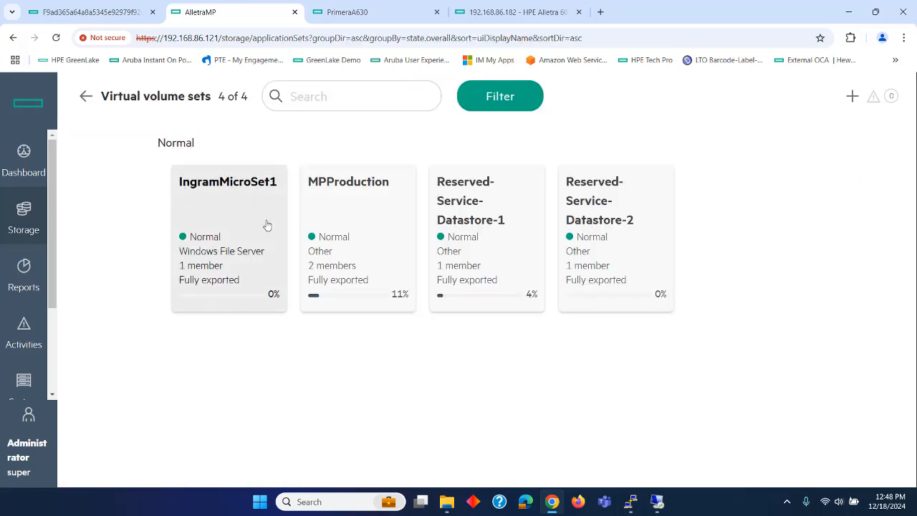
click(213, 184)
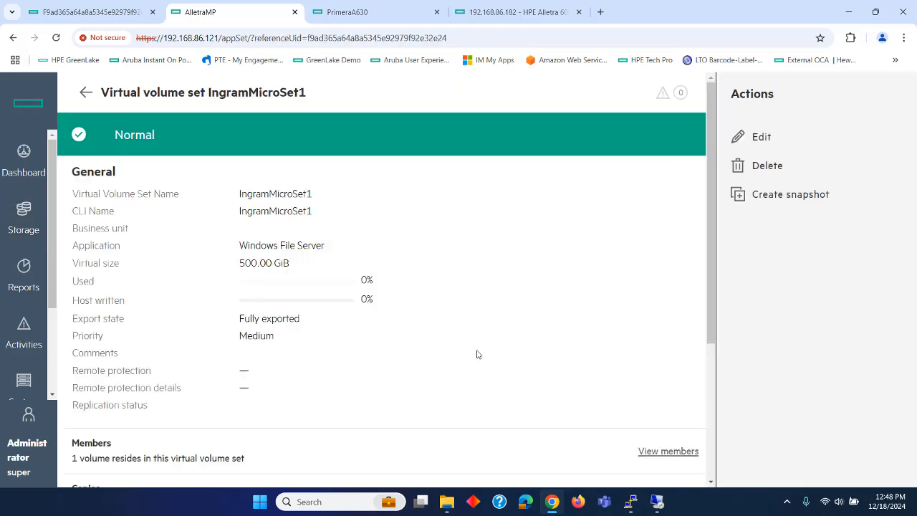
scroll(479, 355, down, 2)
click(668, 274)
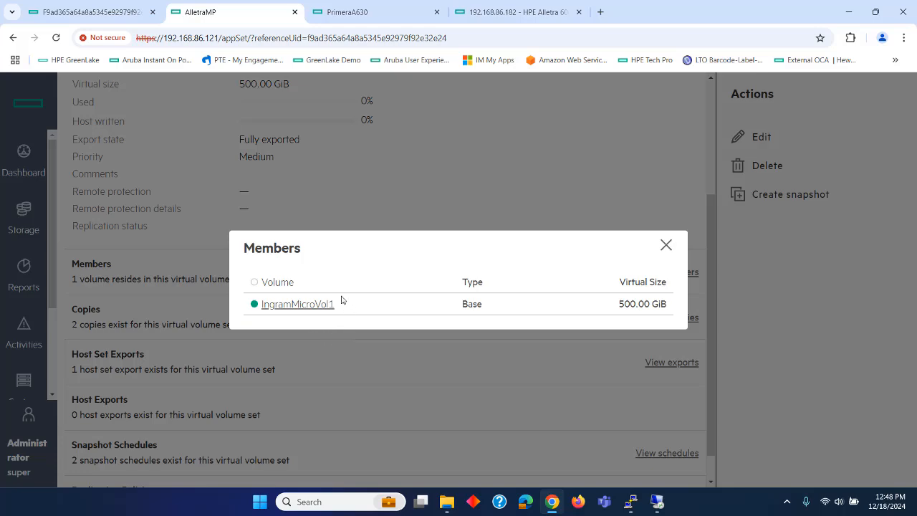
click(666, 245)
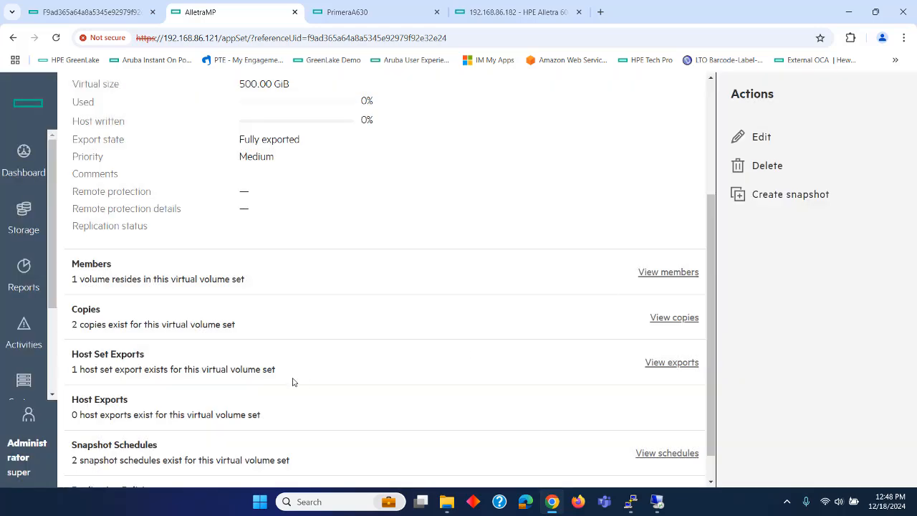
Check the copies of IngramMicroSet1, then open its member volume IngramMicroVol1 and view that volume's copies.
click(674, 317)
click(666, 272)
click(287, 309)
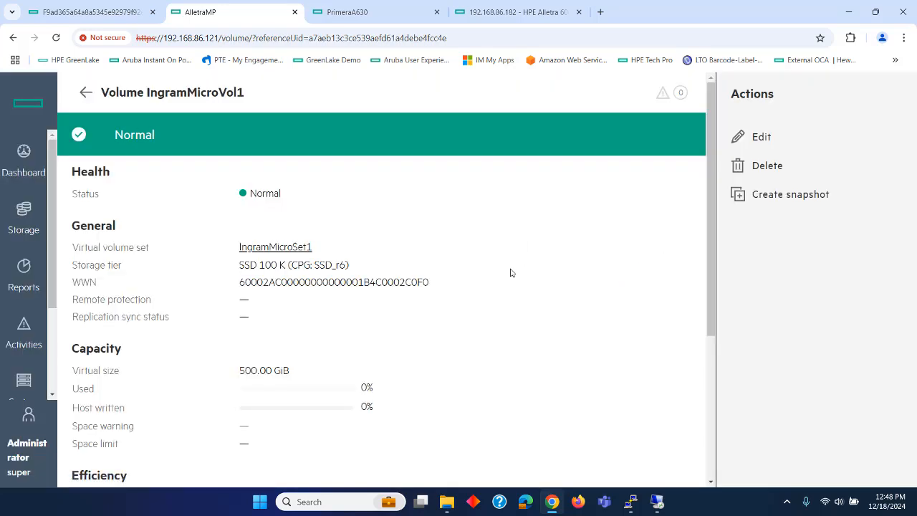
scroll(496, 284, down, 3)
scroll(480, 295, down, 1)
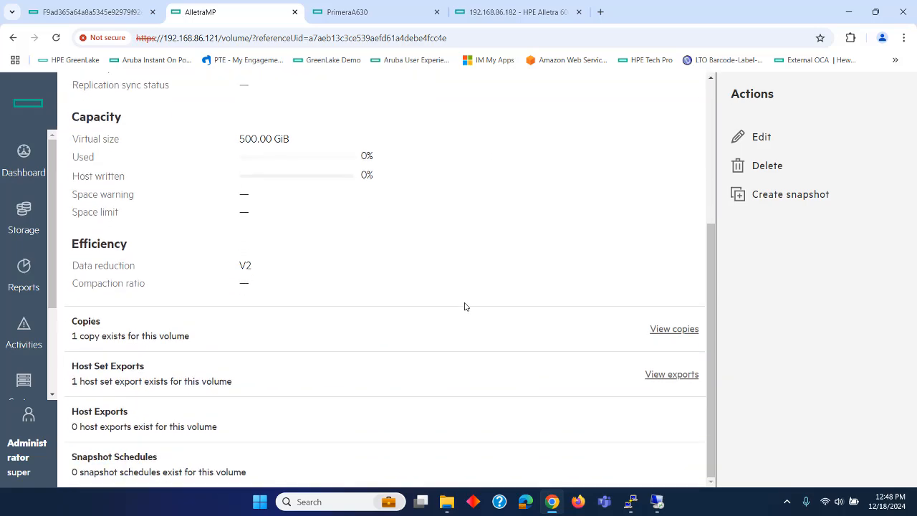
click(665, 329)
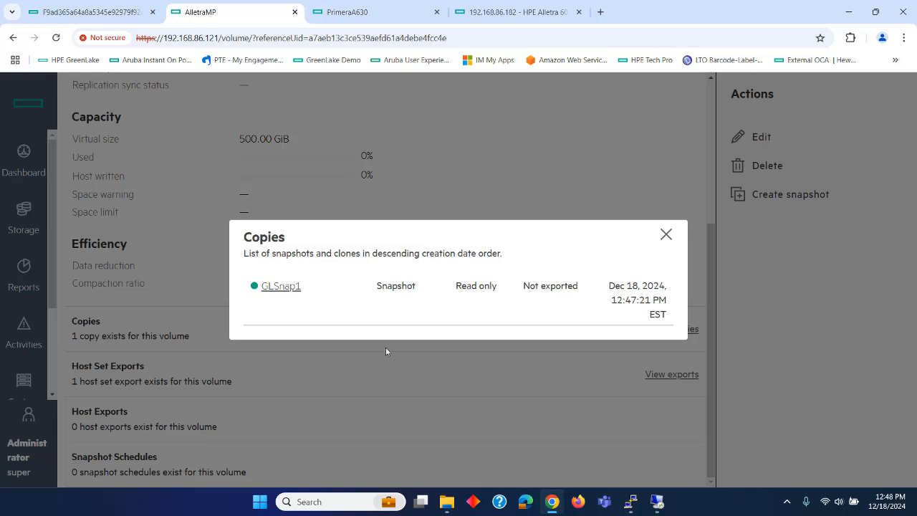
click(667, 235)
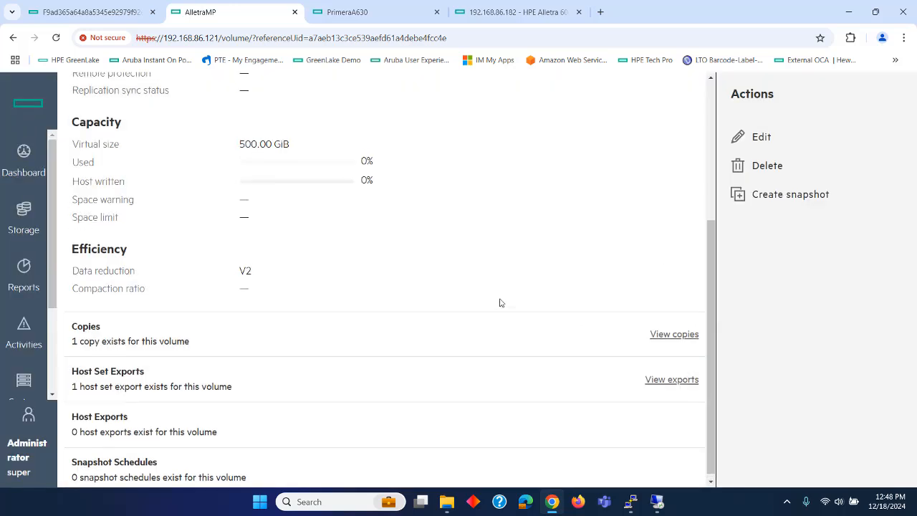
scroll(500, 302, up, 3)
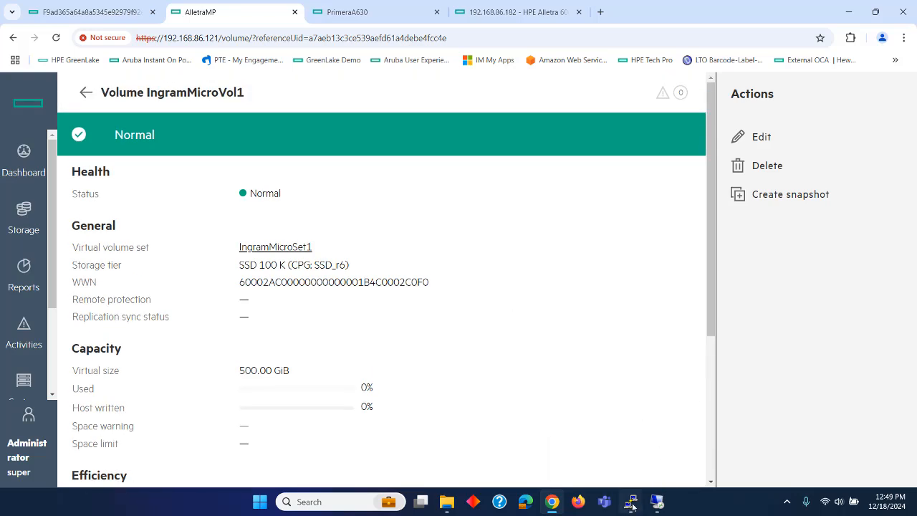
Switch to the PuTTY session on the array, run showvv and look through the listed virtual volumes.
click(632, 503)
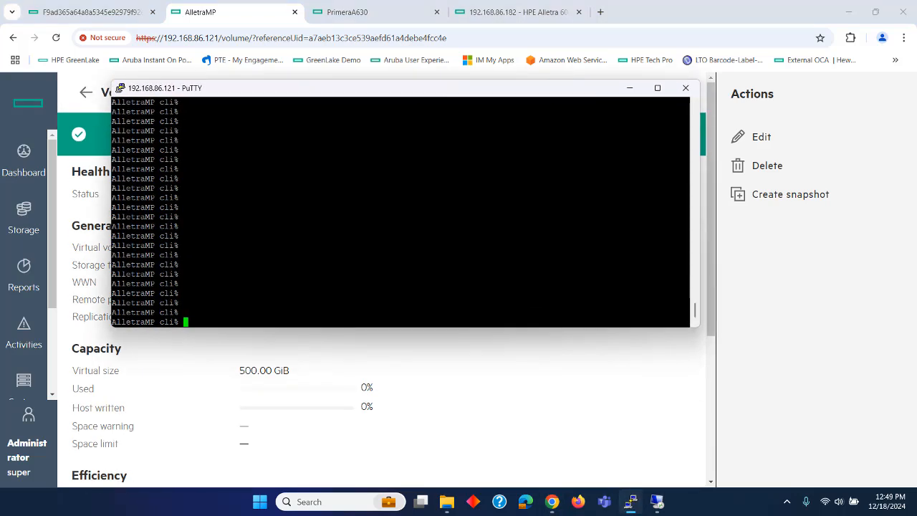
text(showvv)
key(Return)
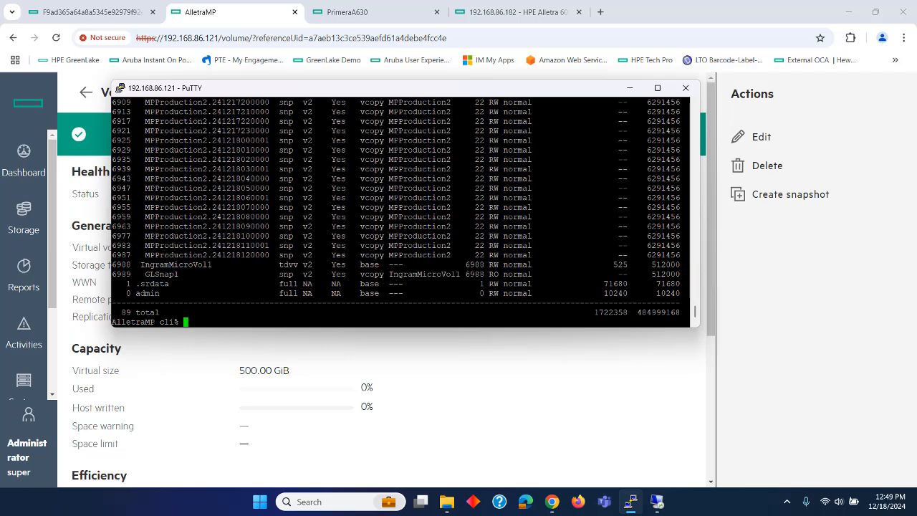
scroll(401, 211, up, 20)
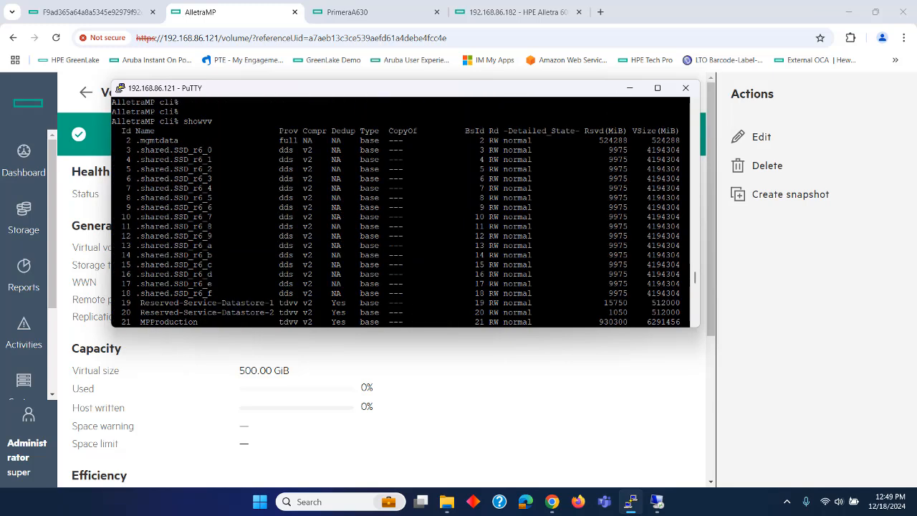
scroll(401, 211, down, 10)
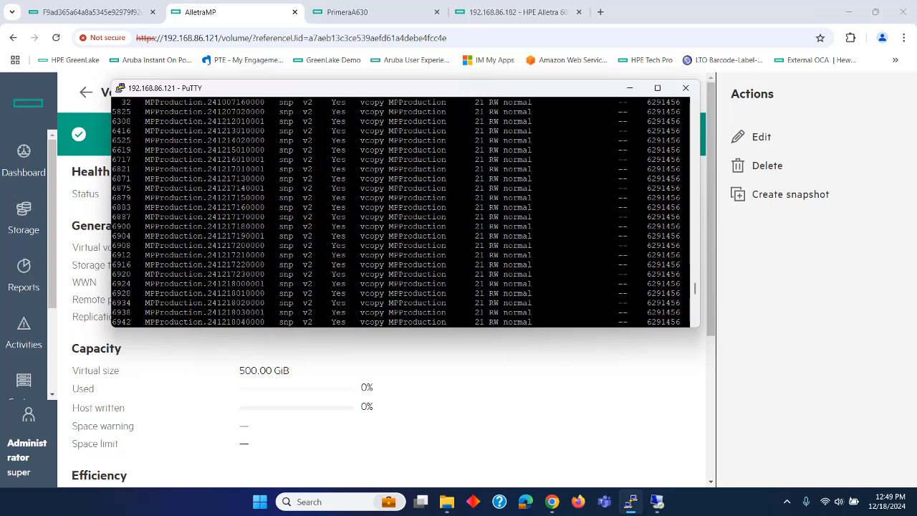
scroll(401, 211, down, 4)
scroll(401, 211, down, 4)
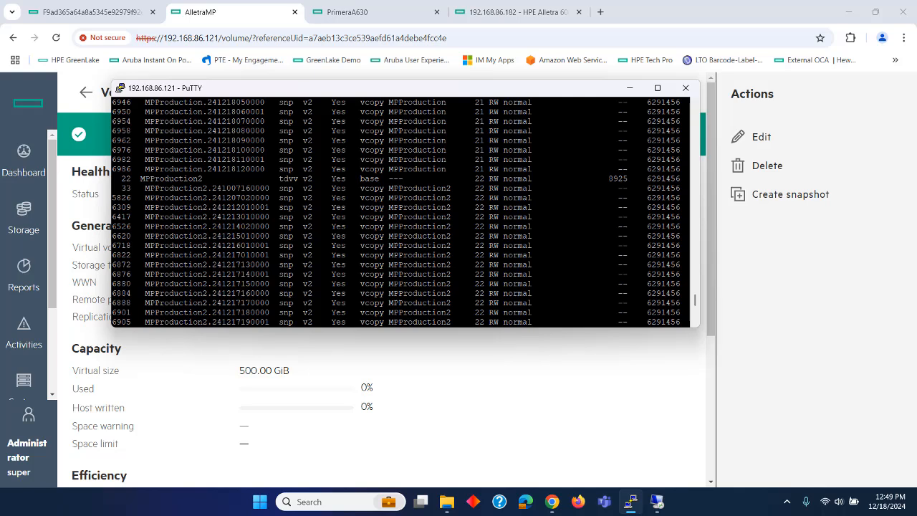
Highlight MPProduction2, its provisioning type and several of its snapshots, then IngramMicroVol1 and GLSnap1 in the volume listing.
drag(141, 179, 206, 179)
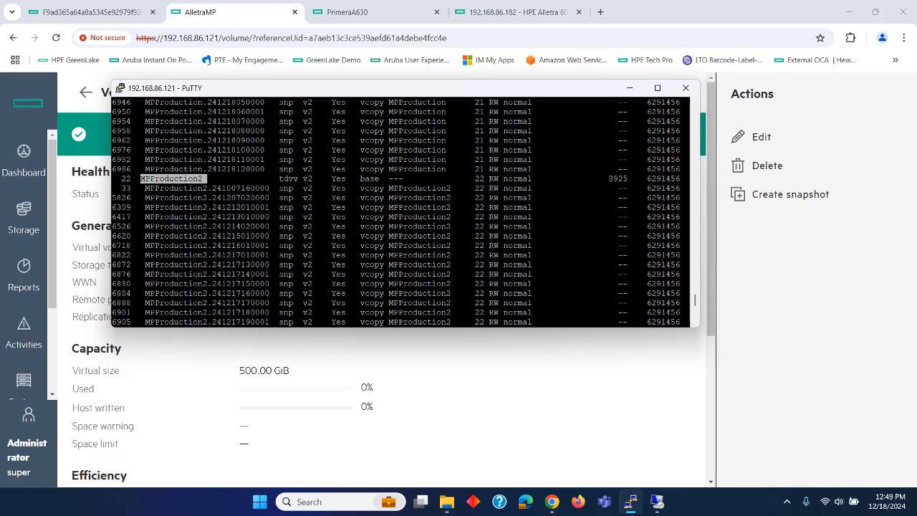
double_click(288, 178)
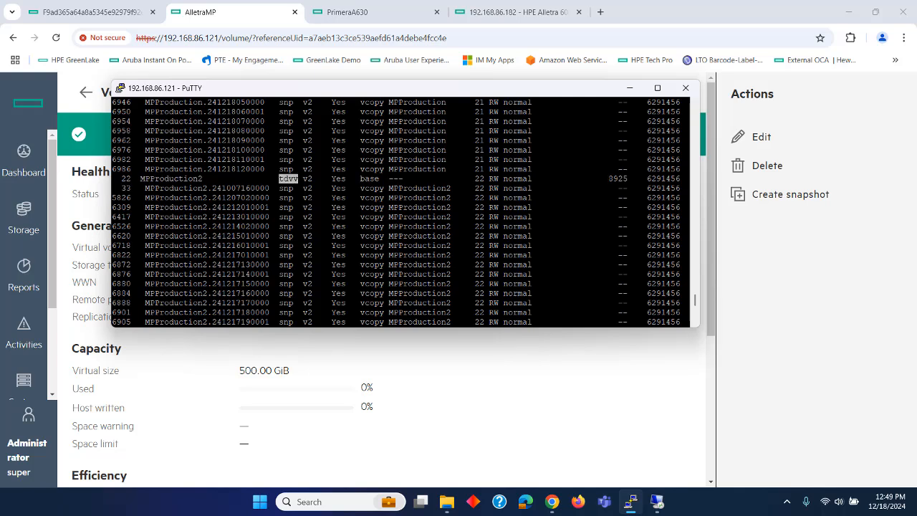
drag(145, 188, 295, 226)
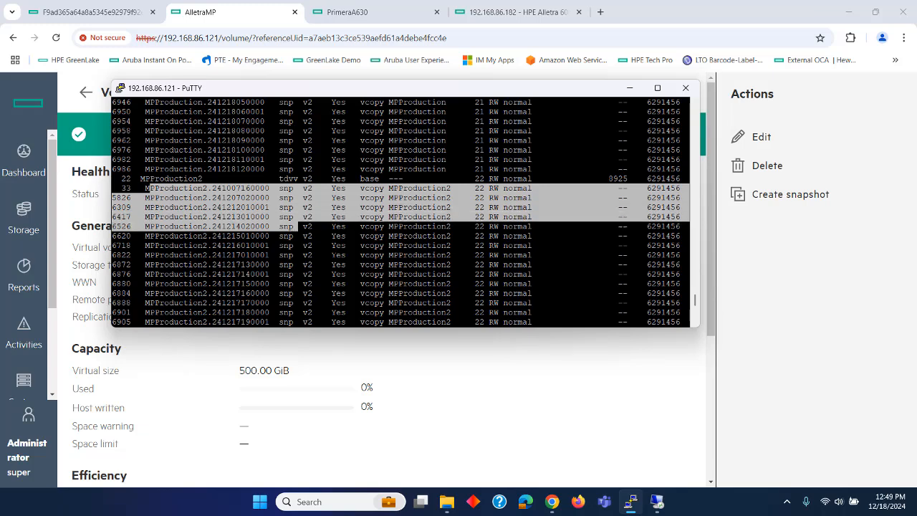
scroll(401, 211, down, 8)
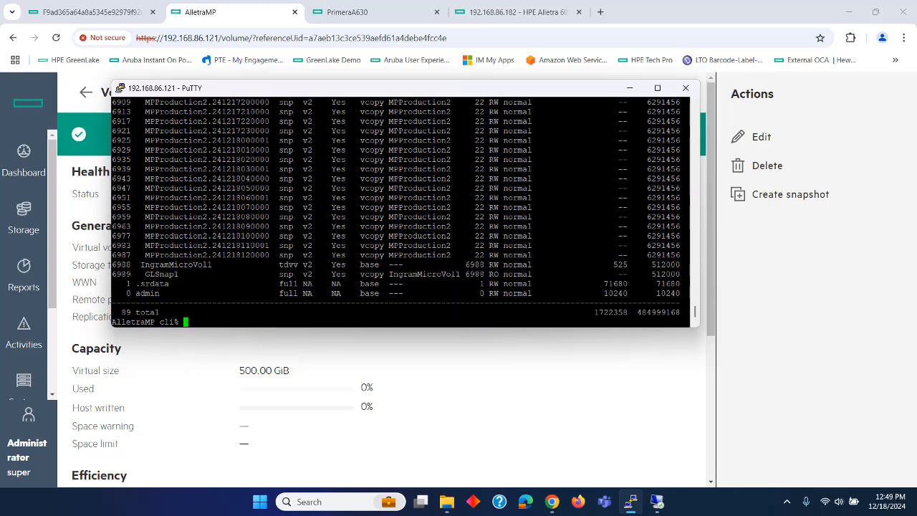
drag(141, 265, 211, 265)
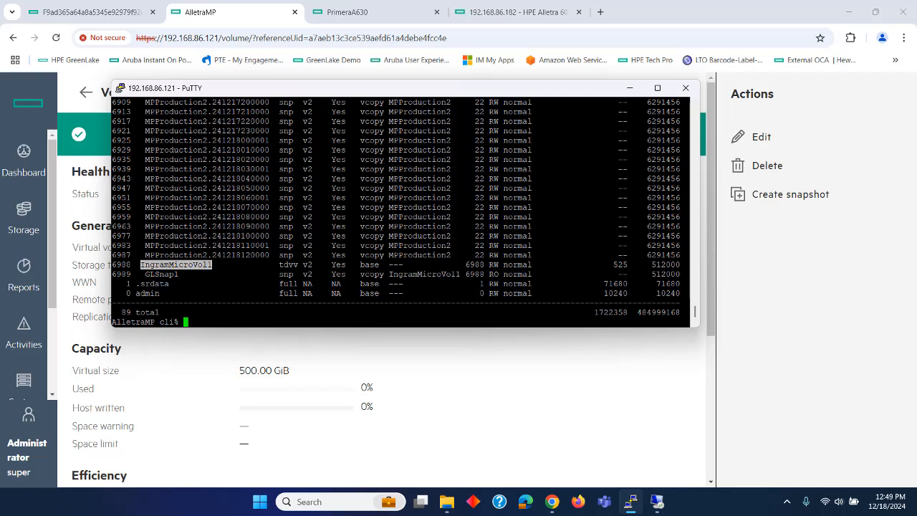
drag(145, 274, 179, 274)
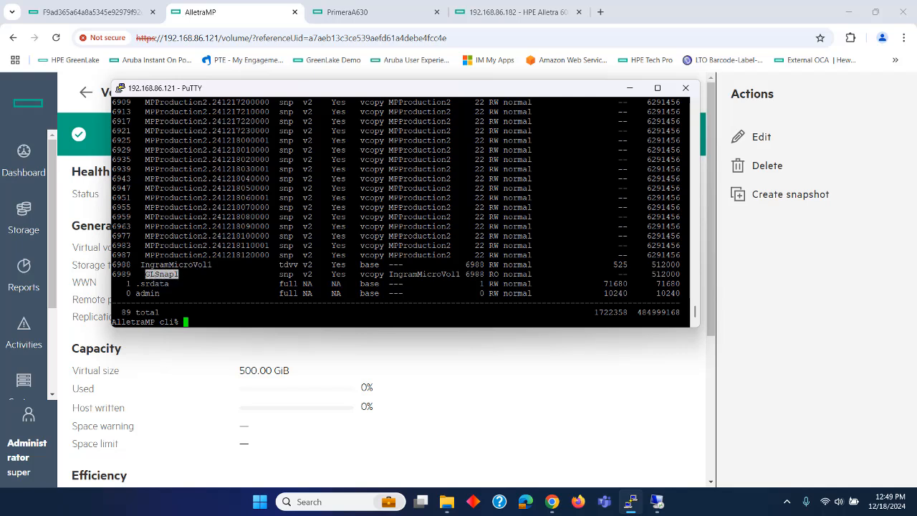
Run showvvset and highlight IngramMicroSet1 and its member IngramMicroVol1 in the output.
text(showvvset)
key(Return)
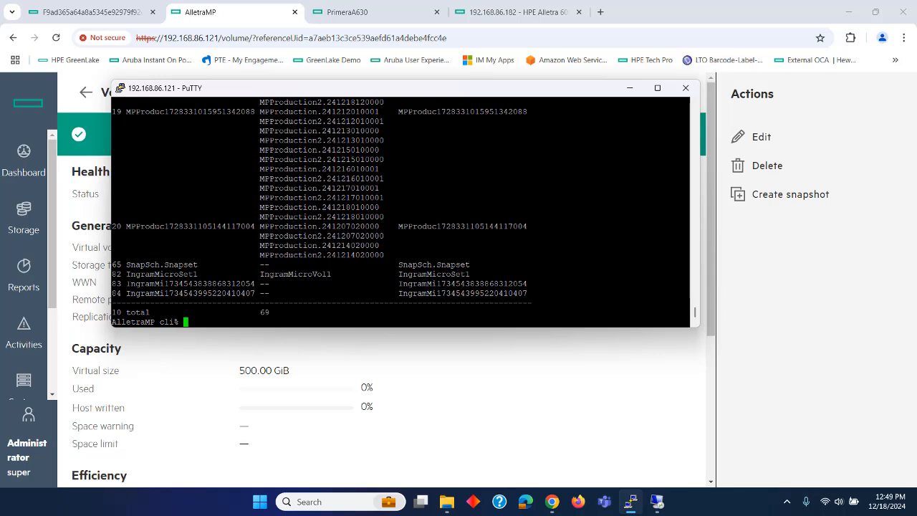
drag(121, 274, 198, 275)
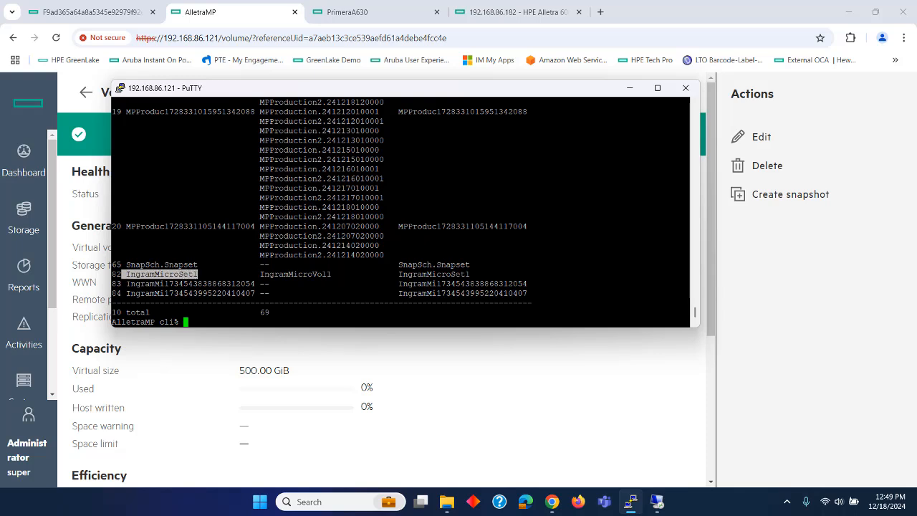
drag(260, 275, 331, 274)
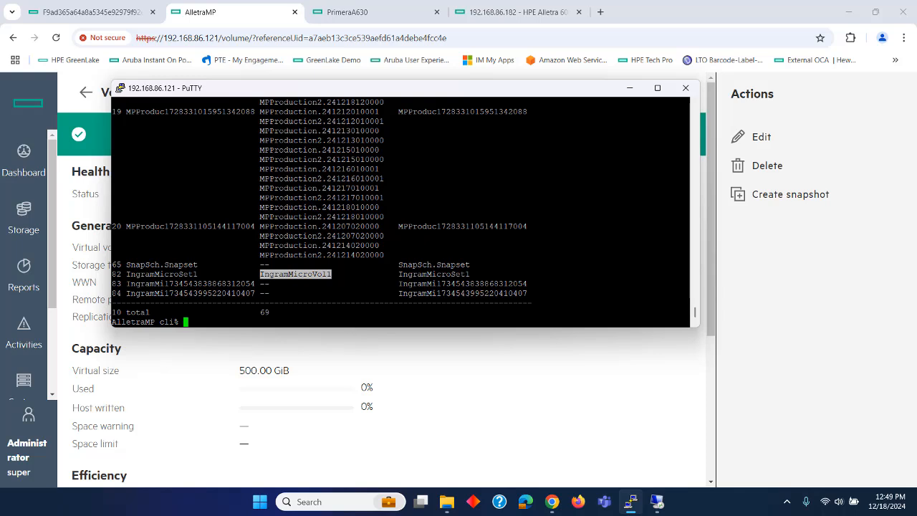
Return to the AlletraMP local interface and try to create a volume from the Volumes list, dismissing the notice.
click(550, 358)
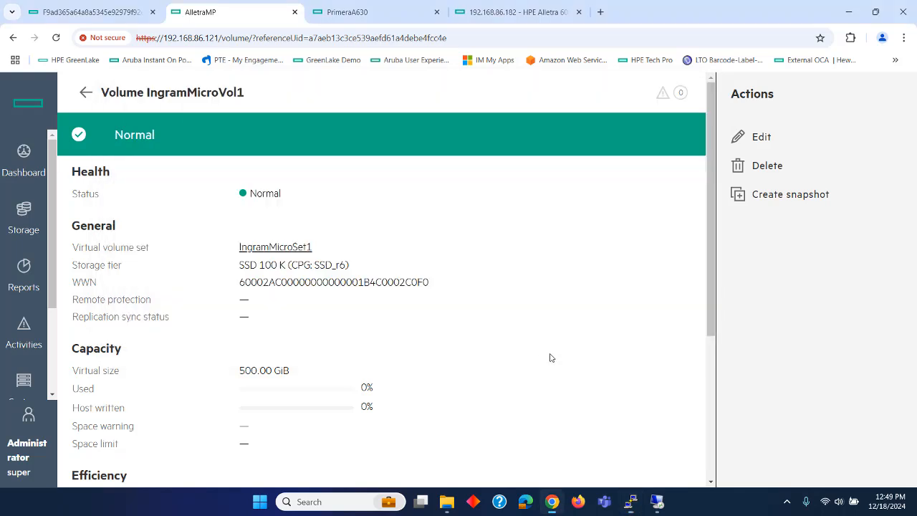
click(84, 93)
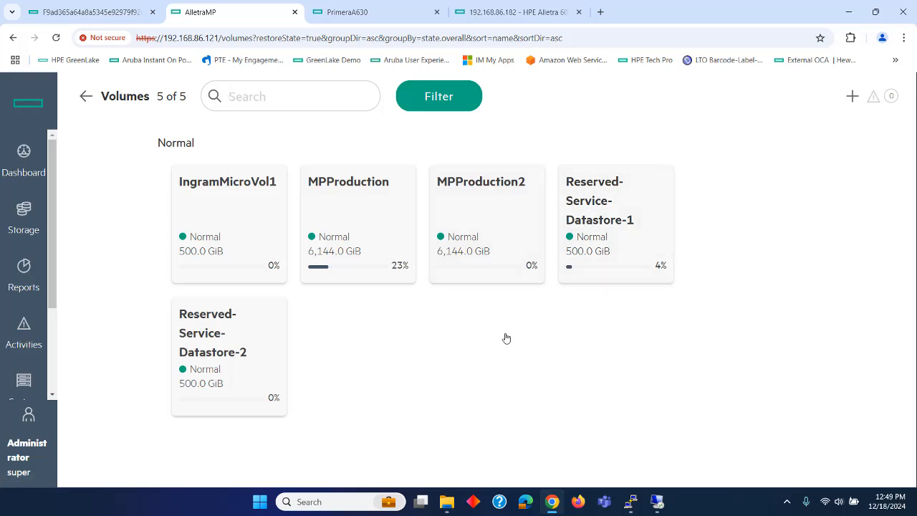
click(852, 96)
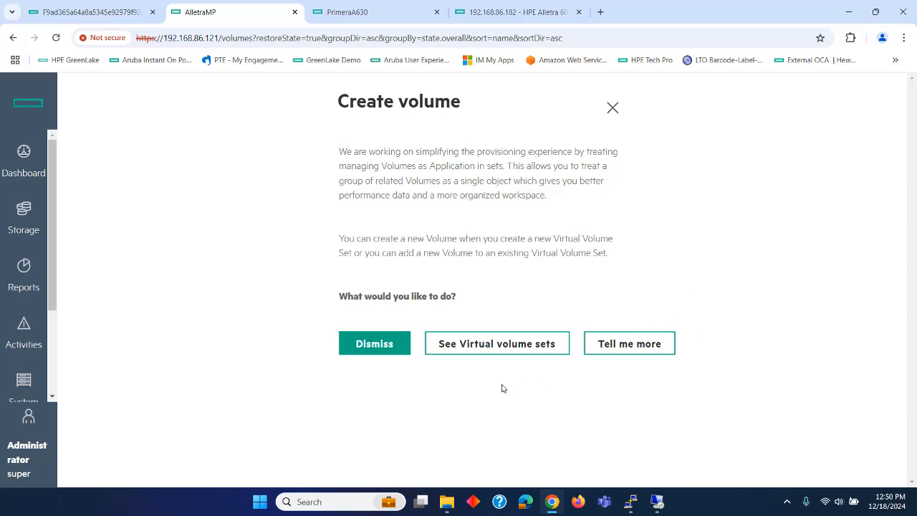
click(376, 347)
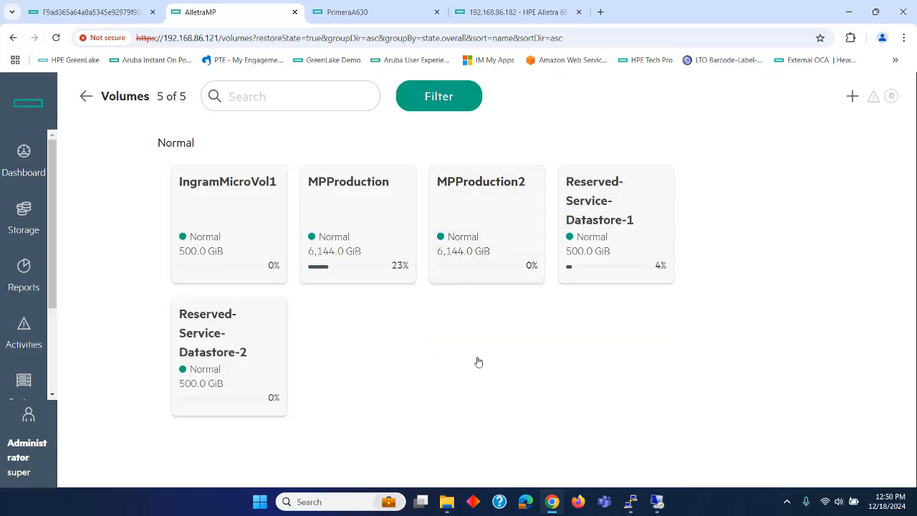
Start a new virtual volume set named IngramMicroSet2 with Windows File Server as its application.
click(87, 101)
click(524, 362)
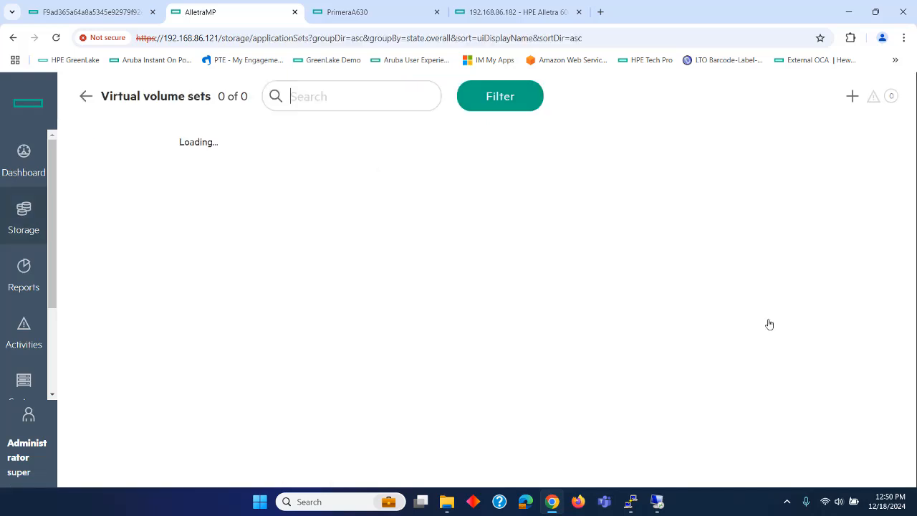
click(851, 98)
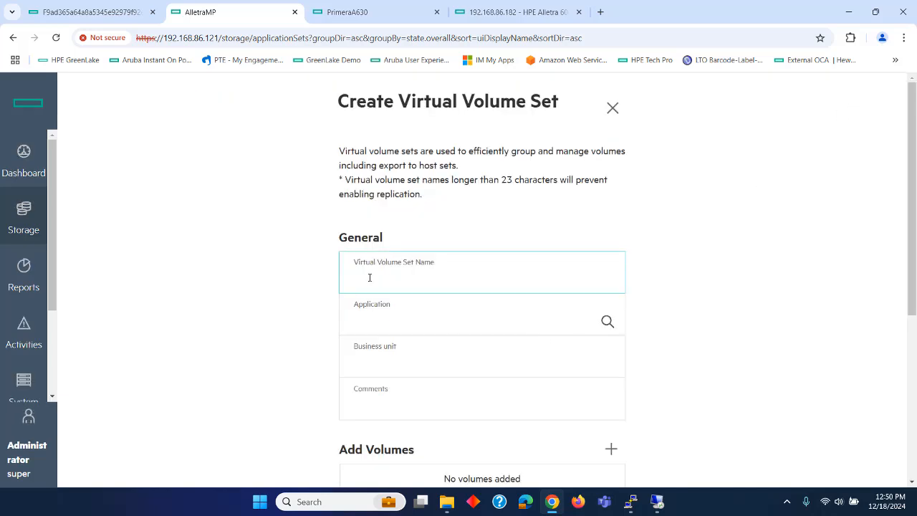
text(IngramMicroSet2)
click(607, 323)
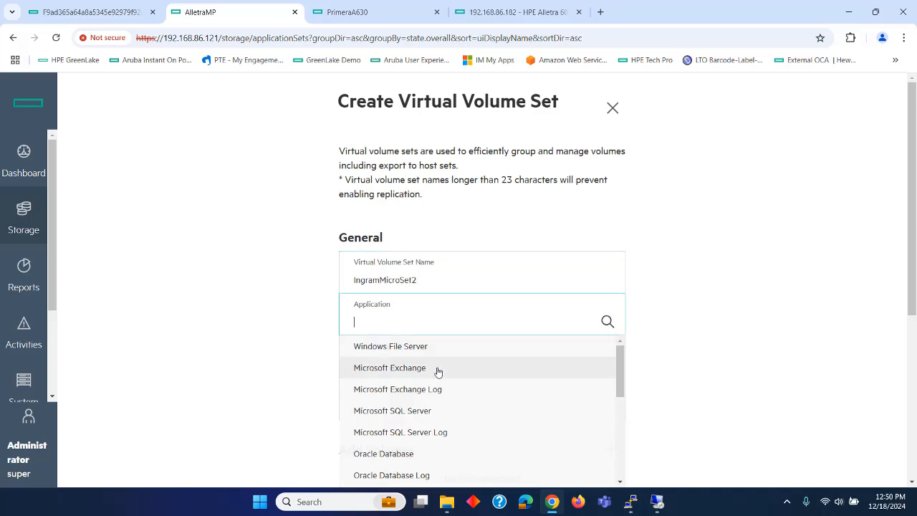
click(400, 349)
Add one new 750 GiB volume named IngramMicroVol2 to the virtual volume set.
scroll(772, 349, down, 3)
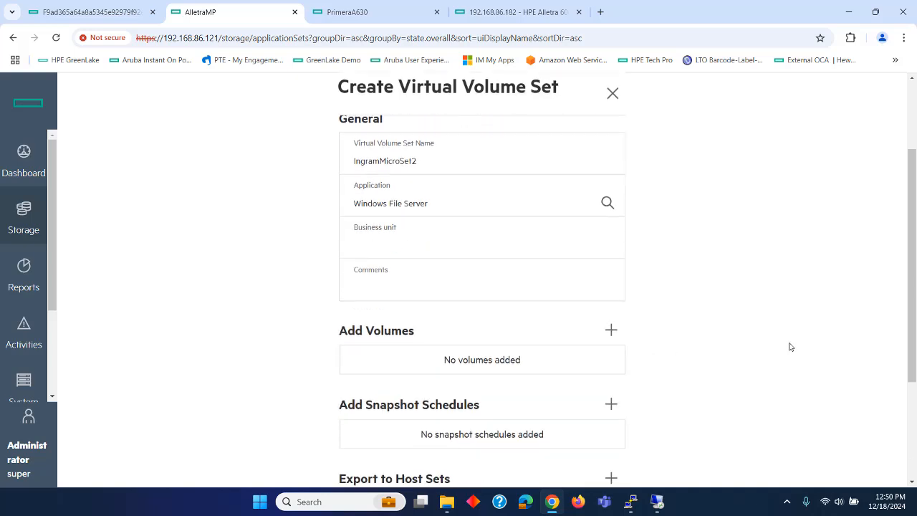
click(610, 212)
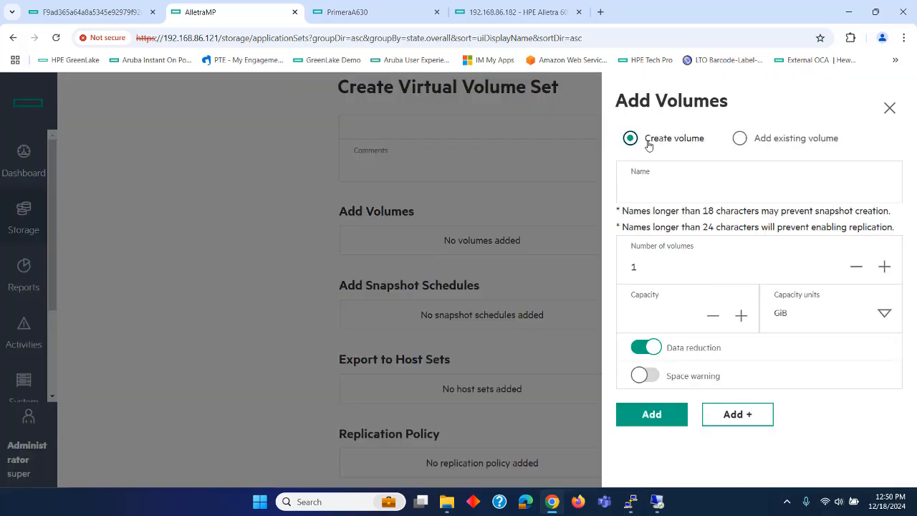
click(643, 185)
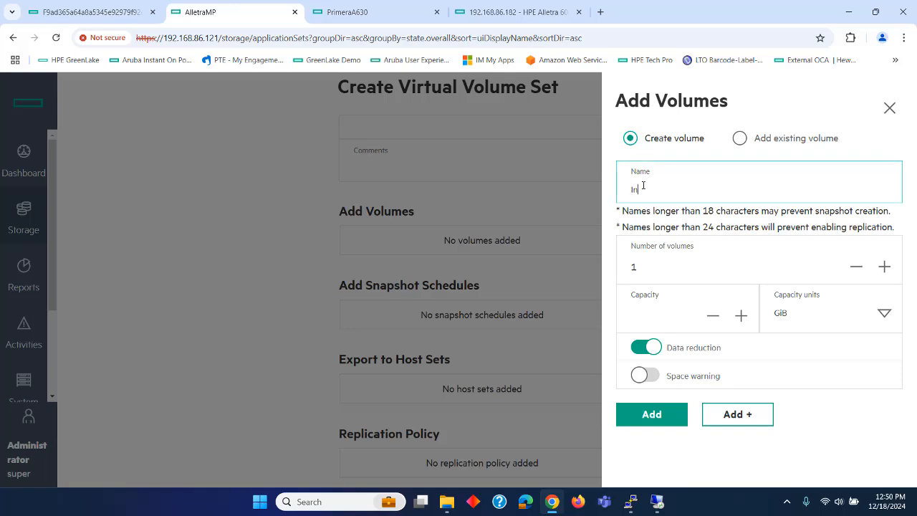
text(IngramMicroVol2)
click(677, 316)
text(7)
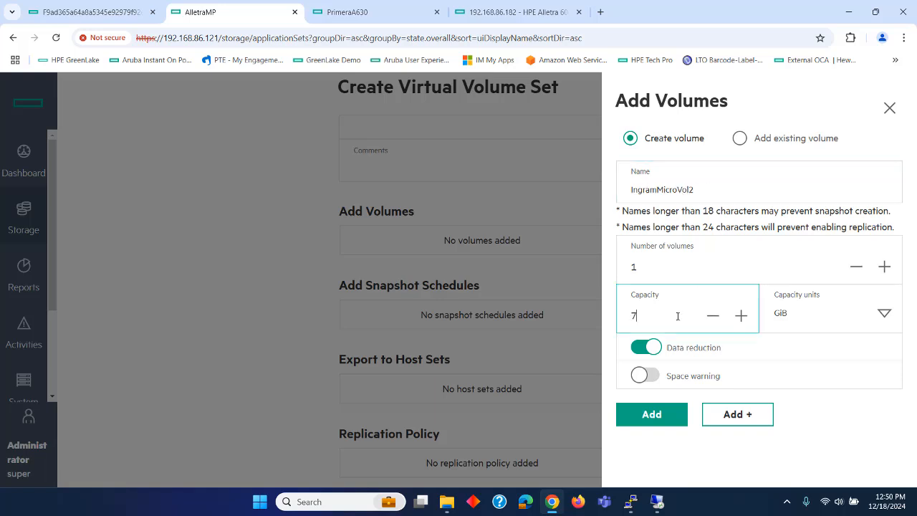
text(50)
click(652, 415)
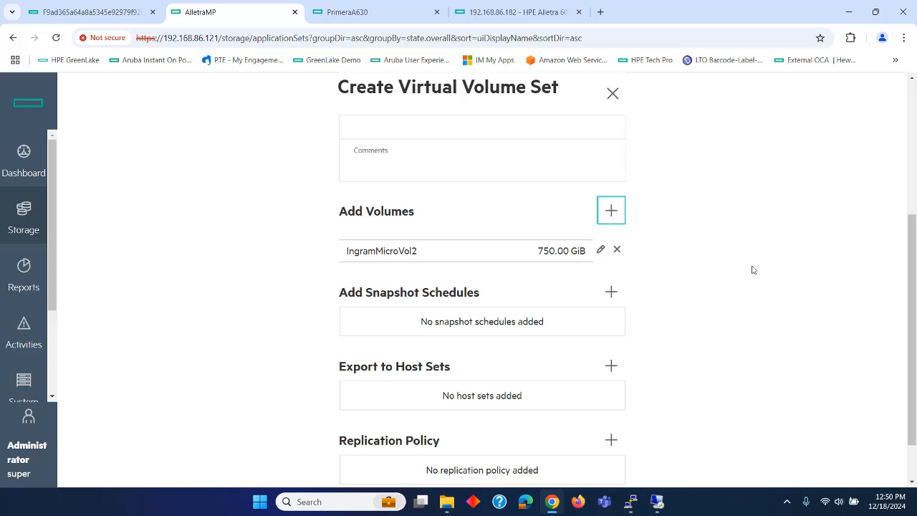
Add an hourly snapshot schedule named LocalSch starting 10 minutes after the hour, and create the virtual volume set.
scroll(760, 182, down, 1)
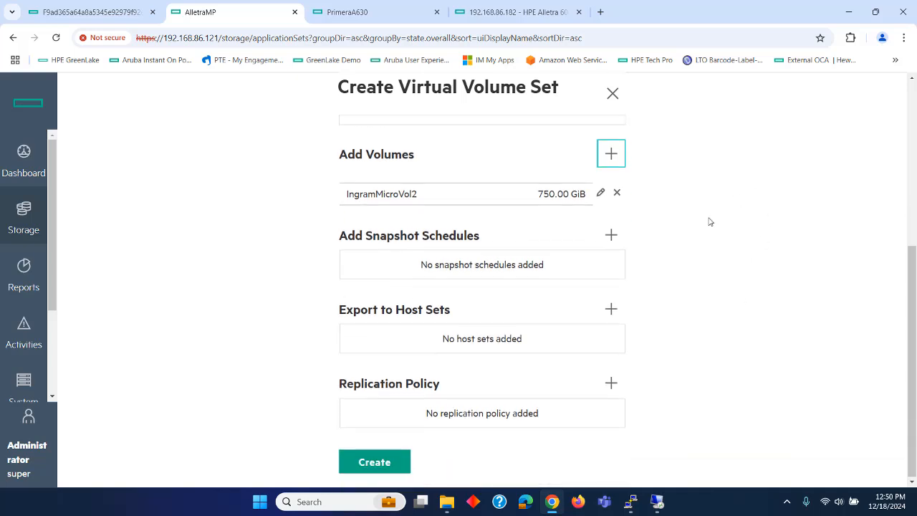
click(610, 236)
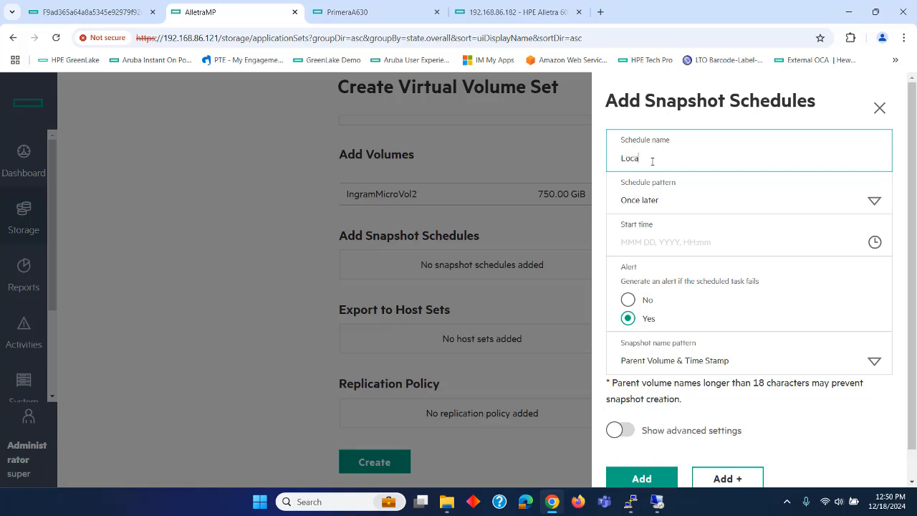
text(LocalSch)
click(873, 202)
click(638, 247)
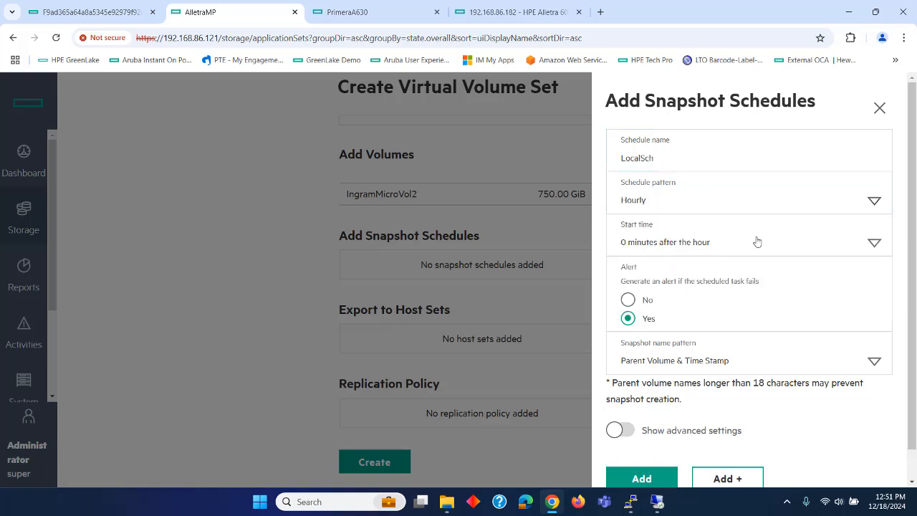
click(875, 243)
scroll(726, 385, down, 2)
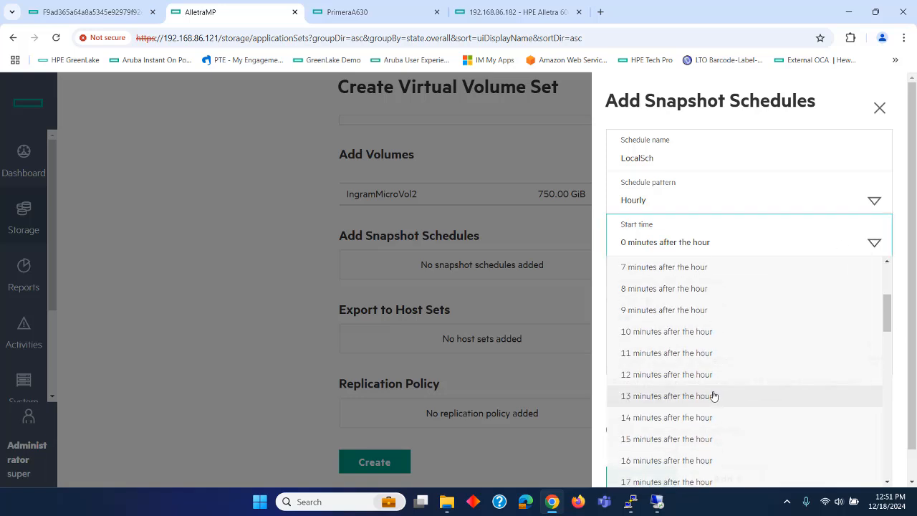
click(670, 333)
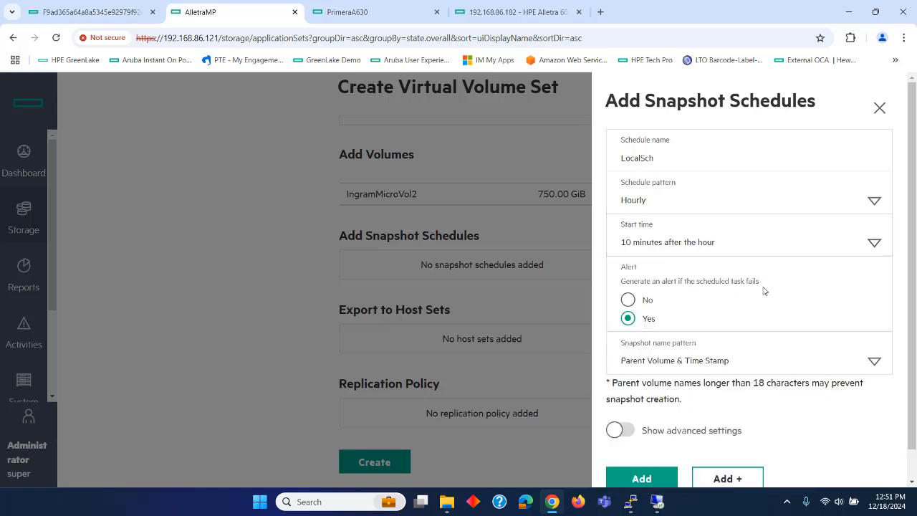
scroll(730, 358, down, 1)
click(641, 447)
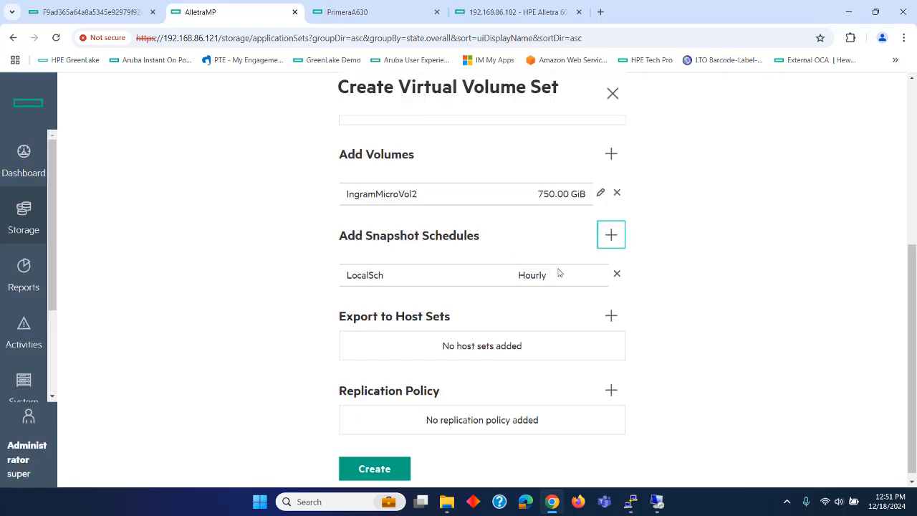
scroll(375, 458, down, 1)
click(371, 461)
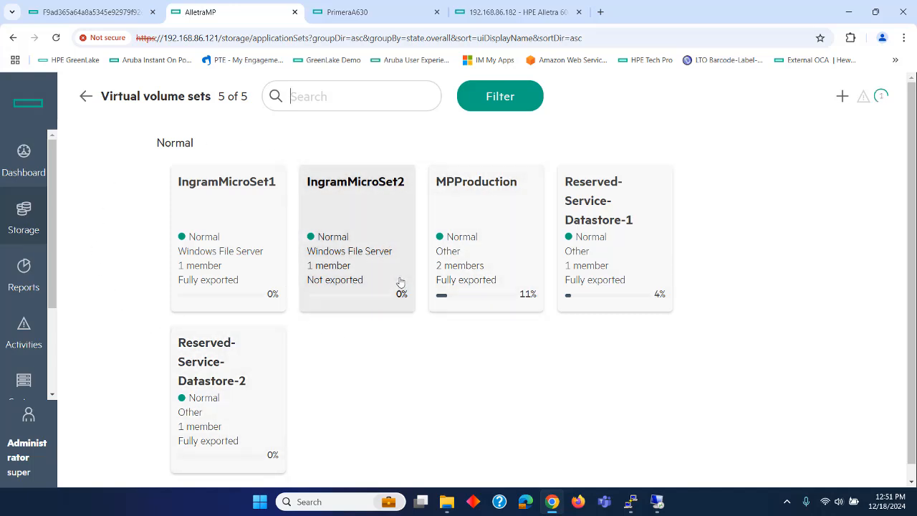
Go back to the array's storage overview and open its volumes list to check for IngramMicroVol2.
click(87, 96)
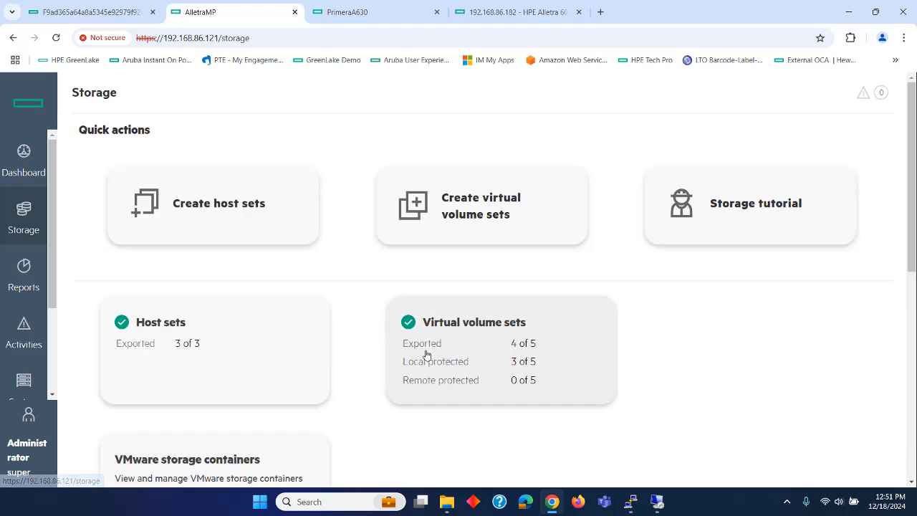
scroll(578, 365, down, 5)
click(473, 266)
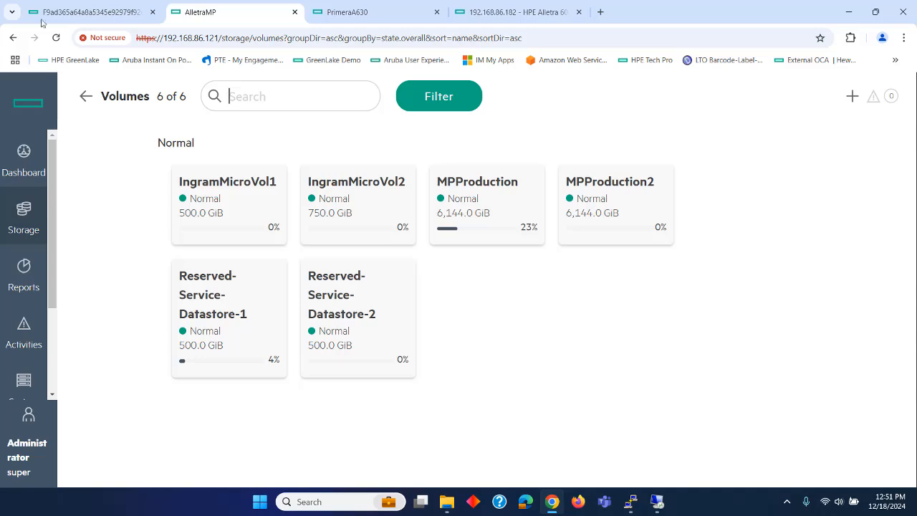
Switch to the HPE GreenLake block storage console, open IngramMicroSet2 and check its volumes, protection and policies.
click(80, 11)
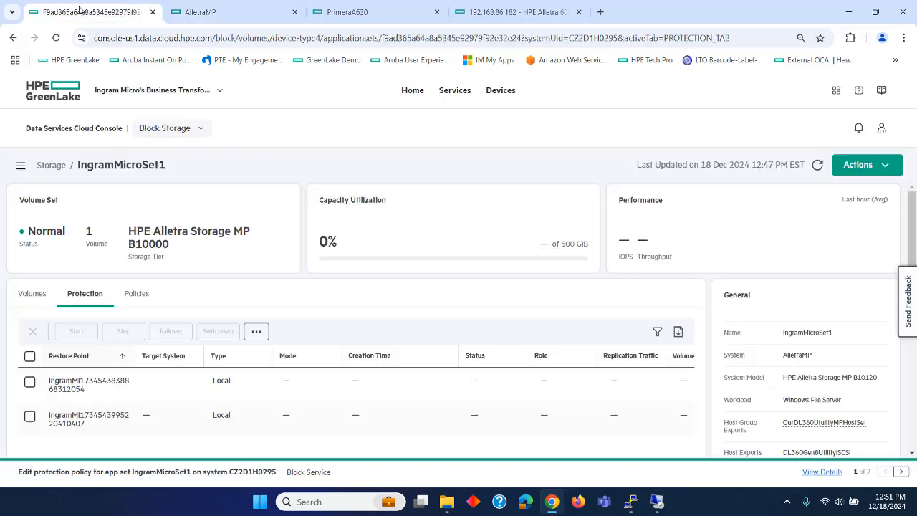
click(46, 169)
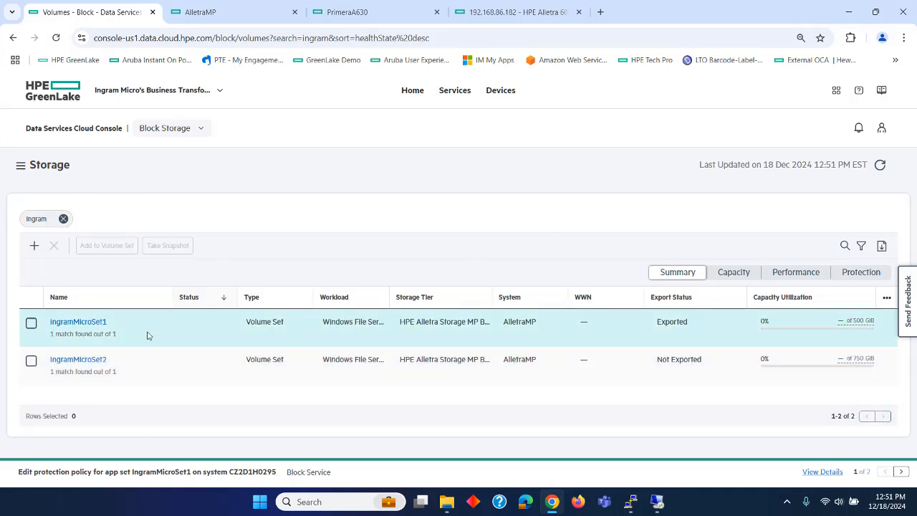
click(75, 359)
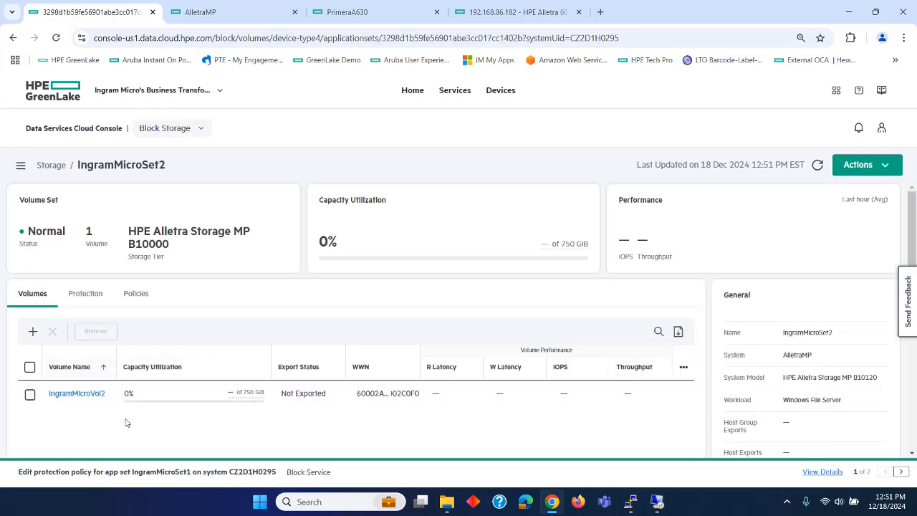
click(85, 294)
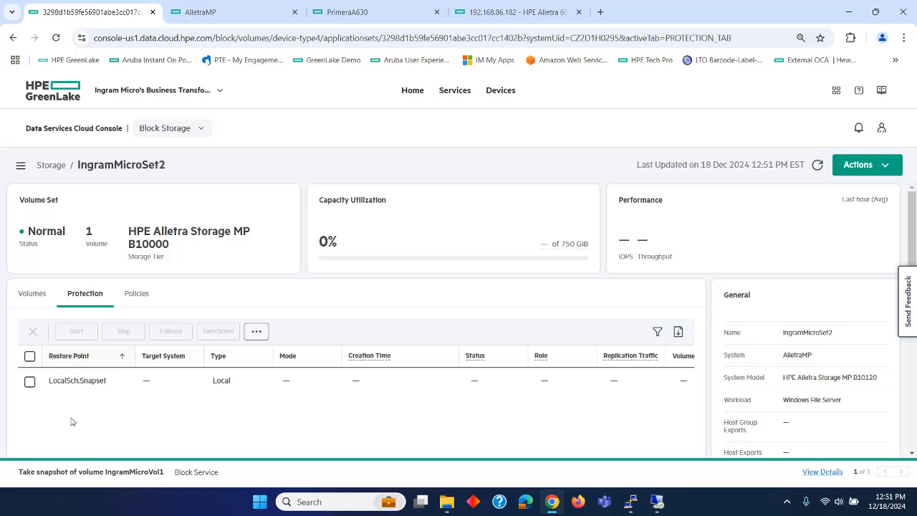
click(146, 298)
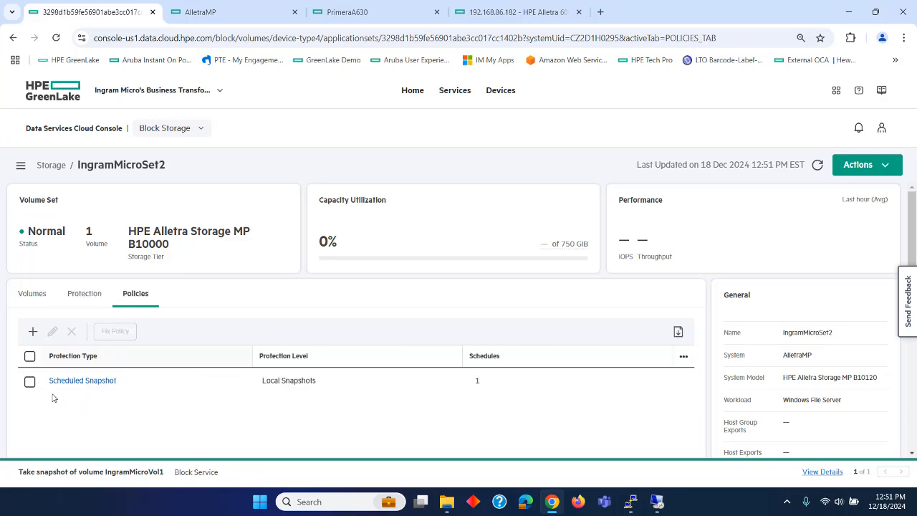
Open the Scheduled Snapshot policy of IngramMicroSet2 for editing, review the LocalSch schedule and cancel.
click(29, 381)
click(52, 331)
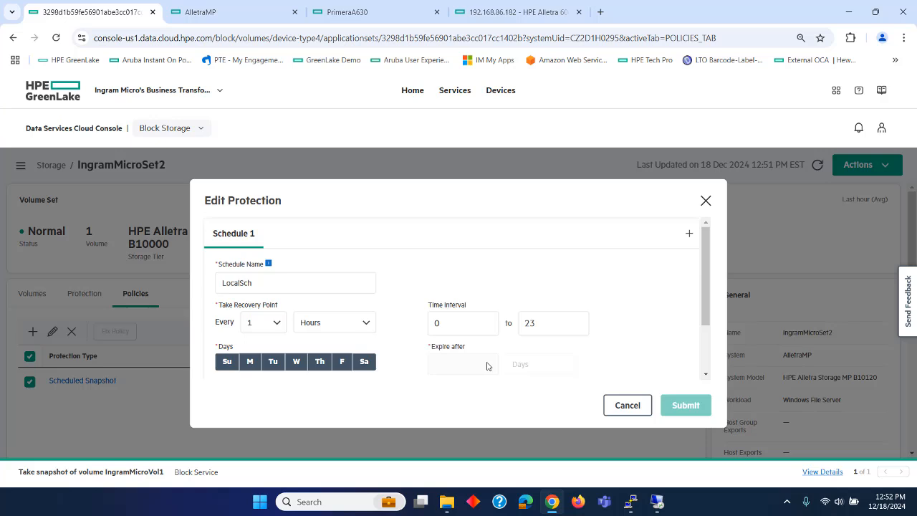
click(640, 406)
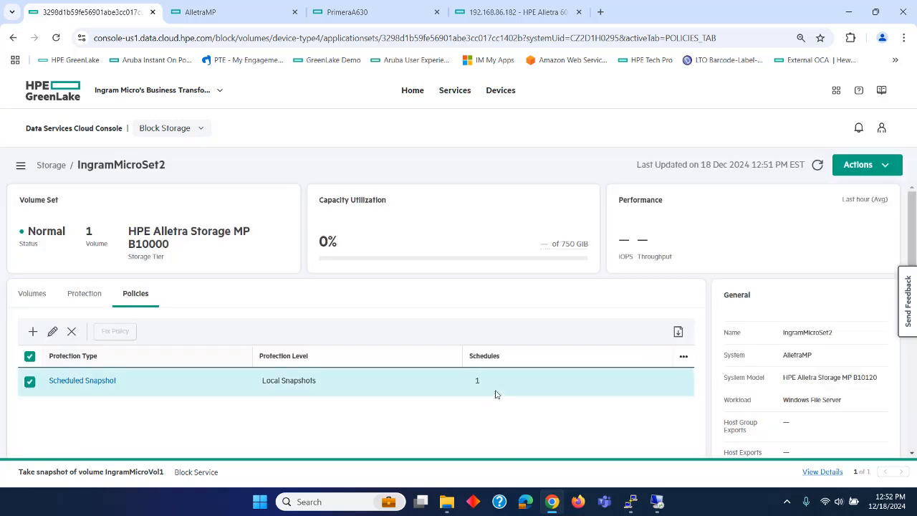
Return to the storage list, open IngramMicroVol1 in IngramMicroSet1 and view its host access details.
click(49, 167)
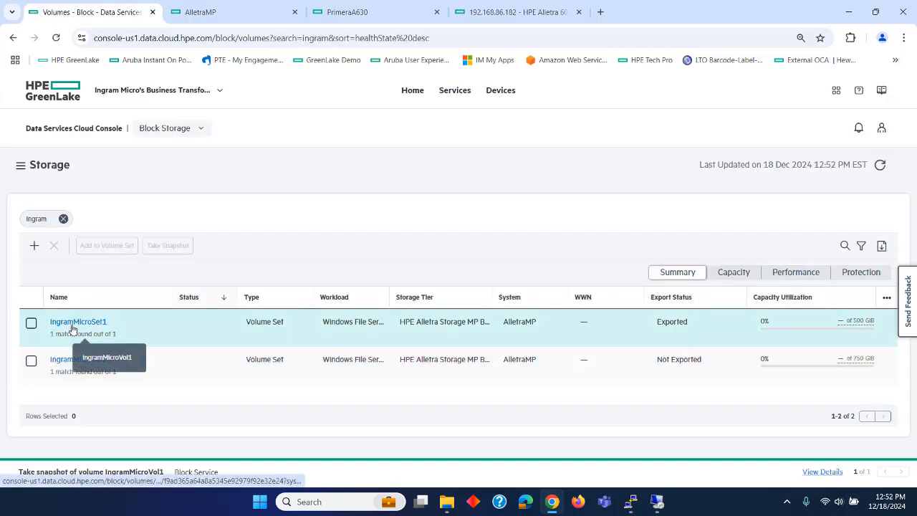
click(72, 323)
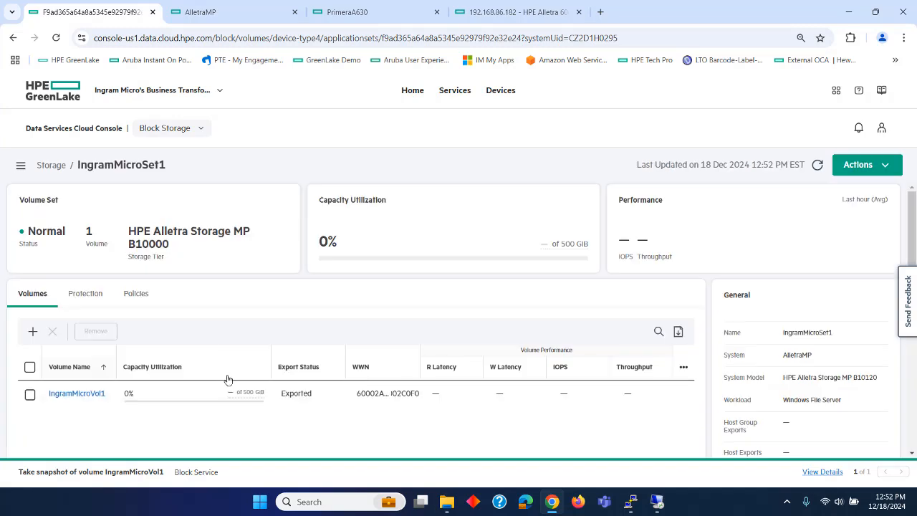
click(68, 393)
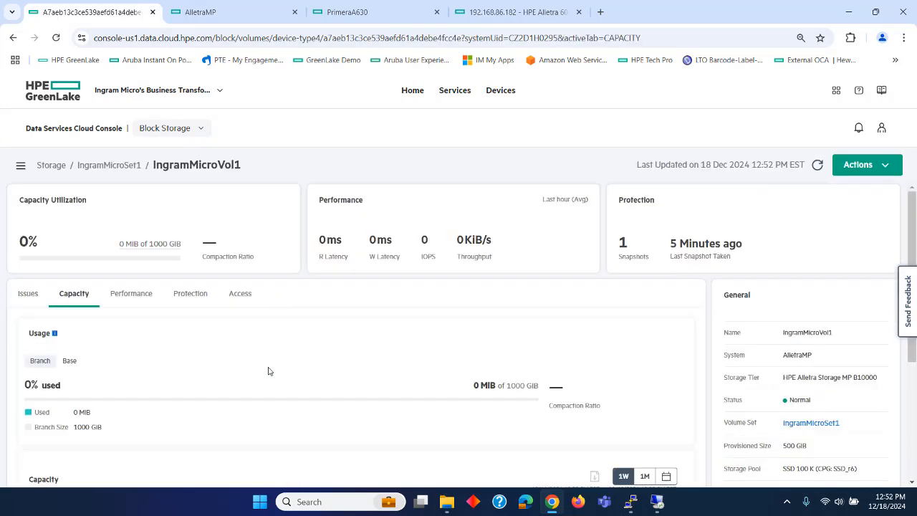
click(240, 294)
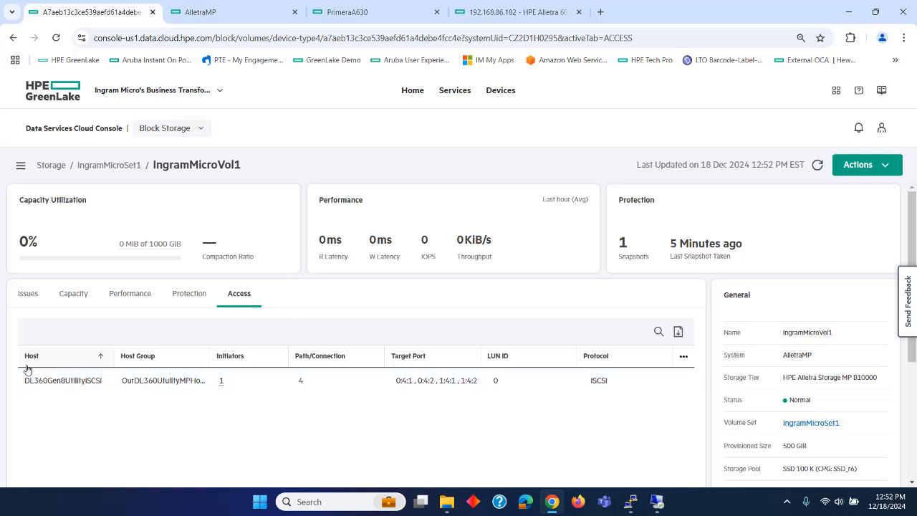
Switch to the Remote Desktop session and rescan for disks in Disk Management.
click(657, 501)
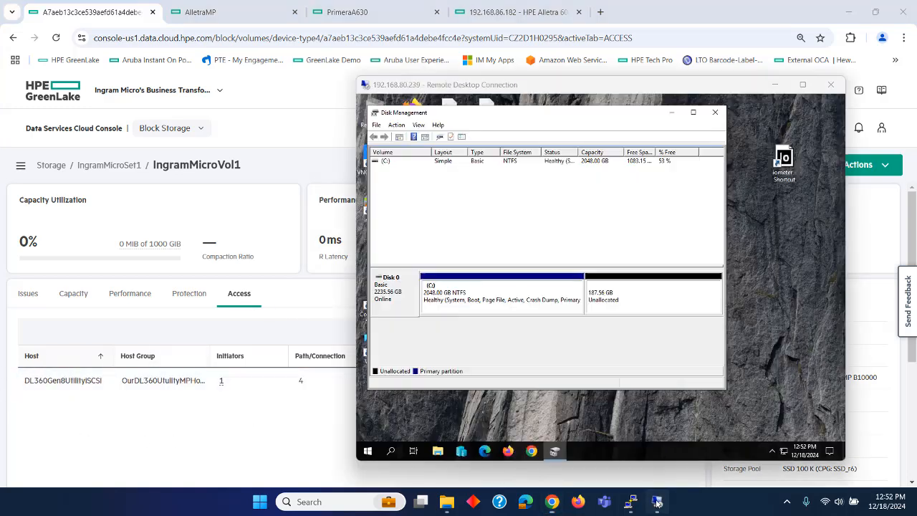
click(396, 125)
click(416, 147)
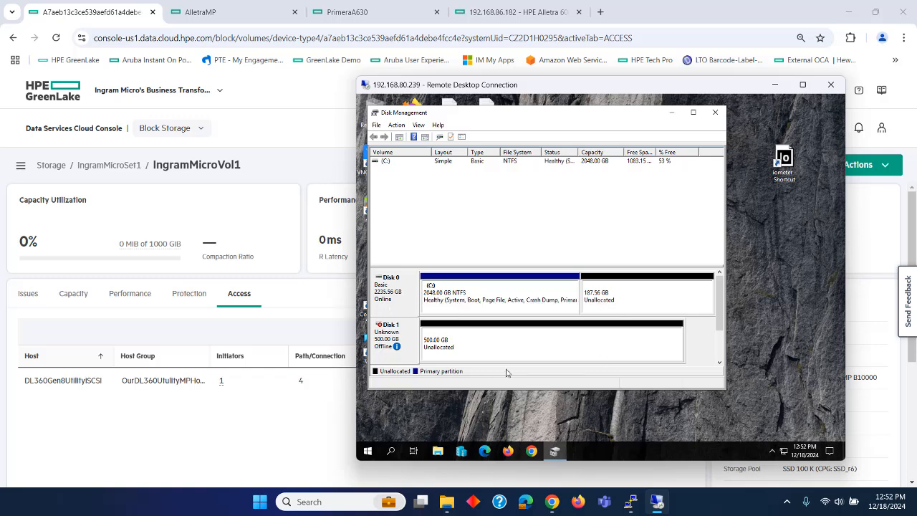
Bring the 500 GB Disk 1 online and initialize it with the MBR partition style.
right_click(407, 336)
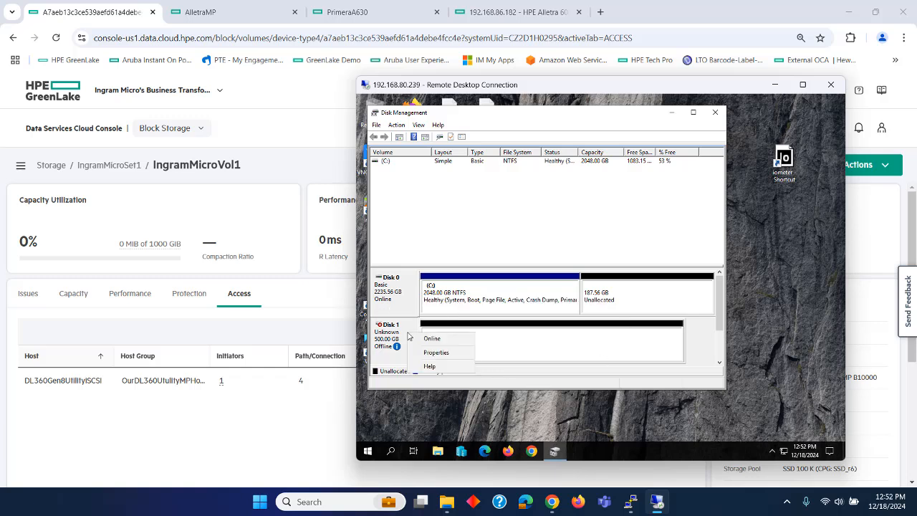
click(431, 340)
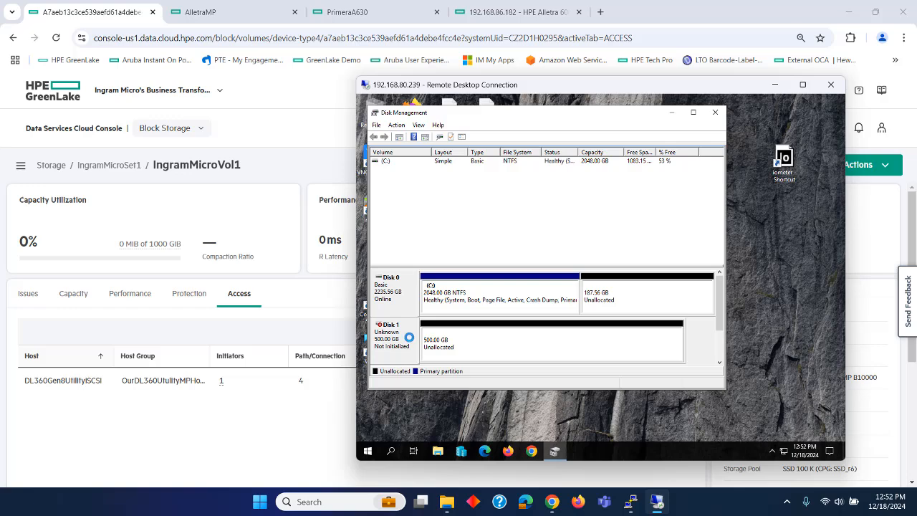
right_click(411, 338)
click(441, 342)
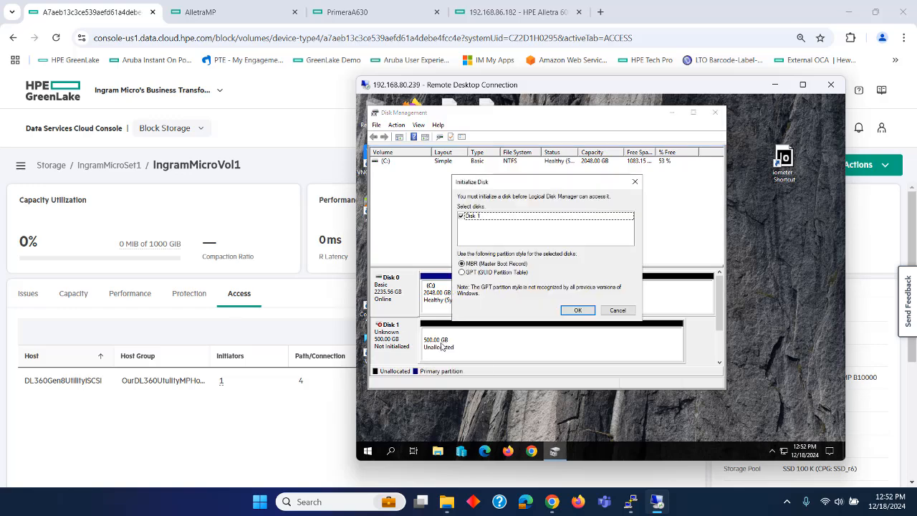
click(578, 311)
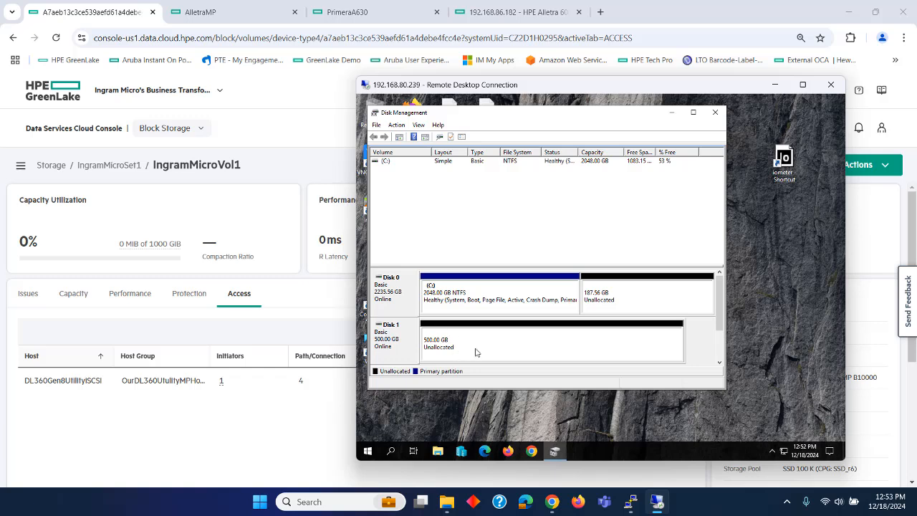
Launch Iometer, target the 3PARdata VV disk on the local manager and start the test, saving results to results.csv in Documents.
double_click(784, 159)
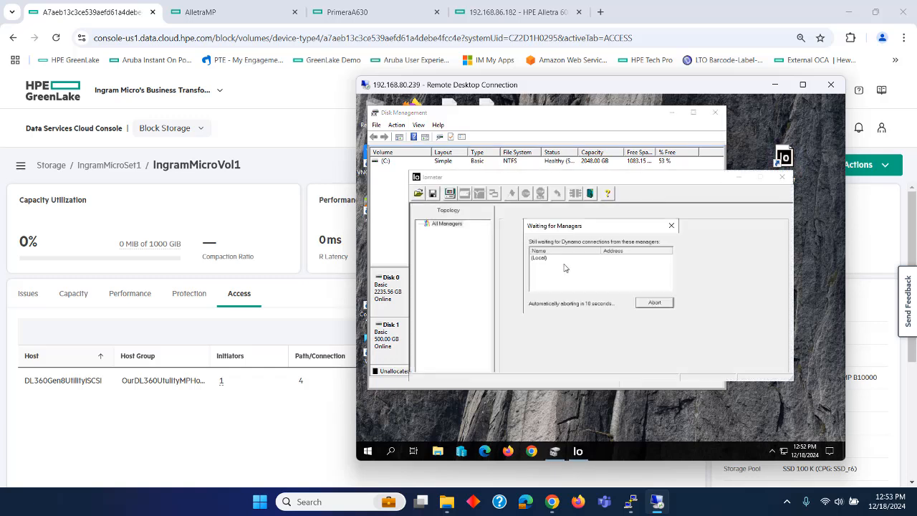
click(446, 231)
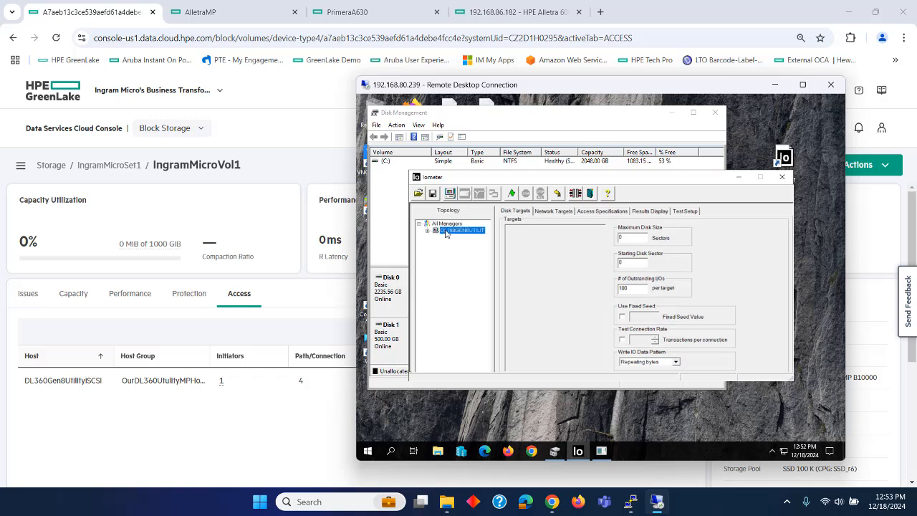
click(508, 236)
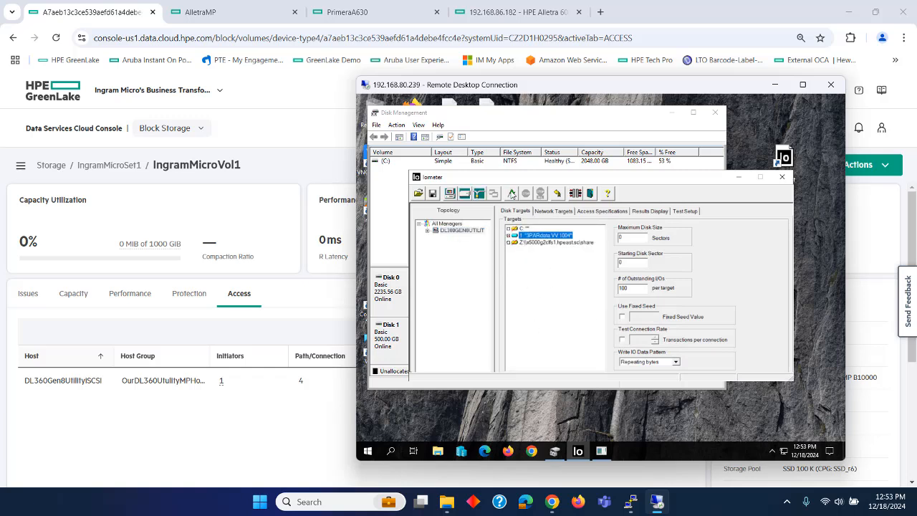
click(511, 195)
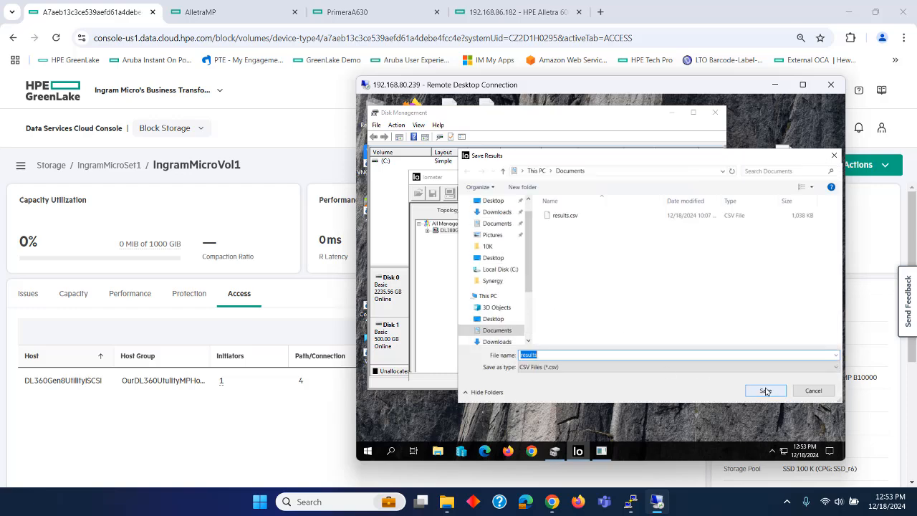
click(766, 391)
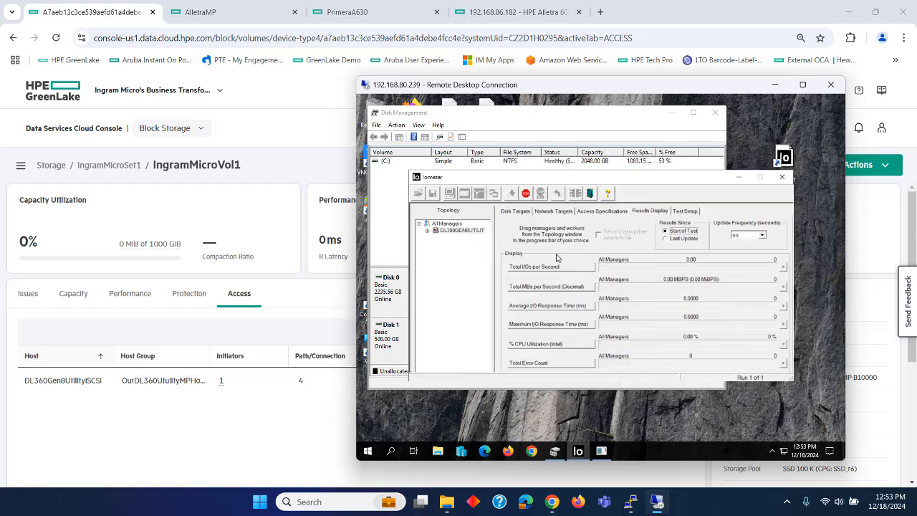
Set the Iometer results display to update every 1 second and show results since the last update.
click(763, 237)
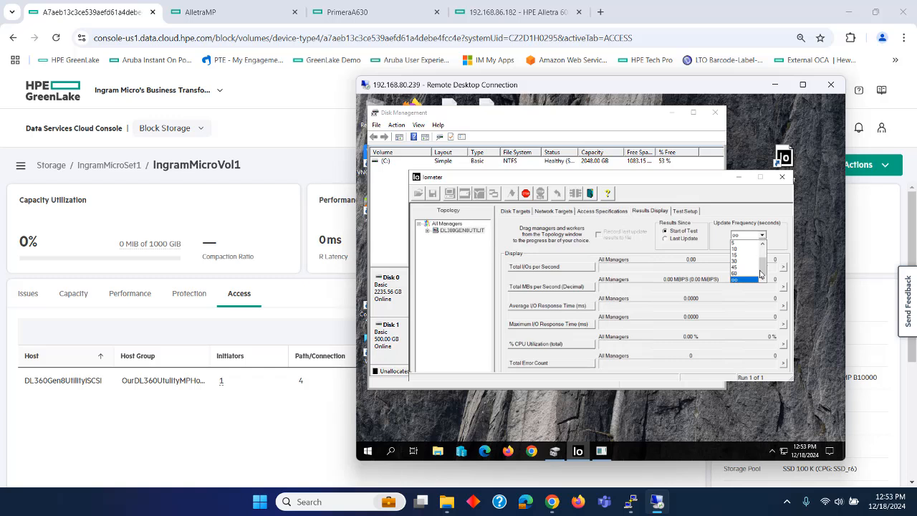
drag(762, 269, 763, 251)
click(750, 244)
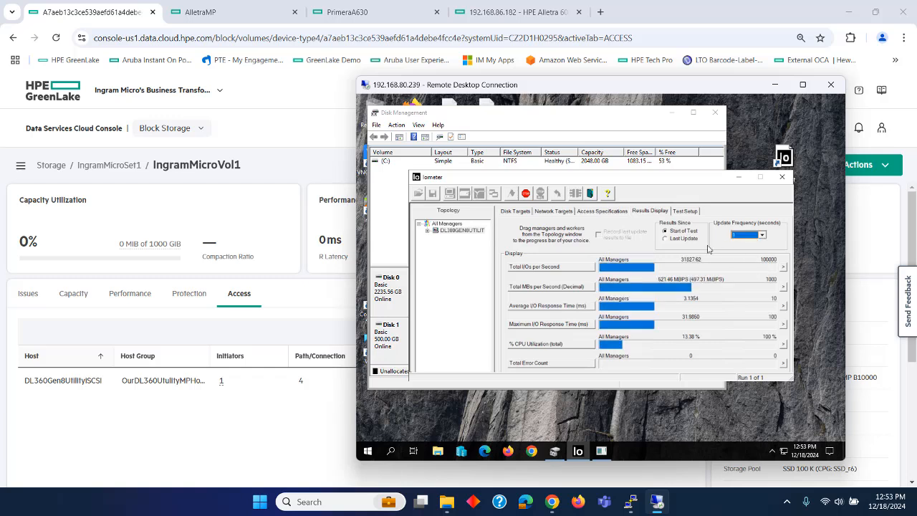
click(664, 238)
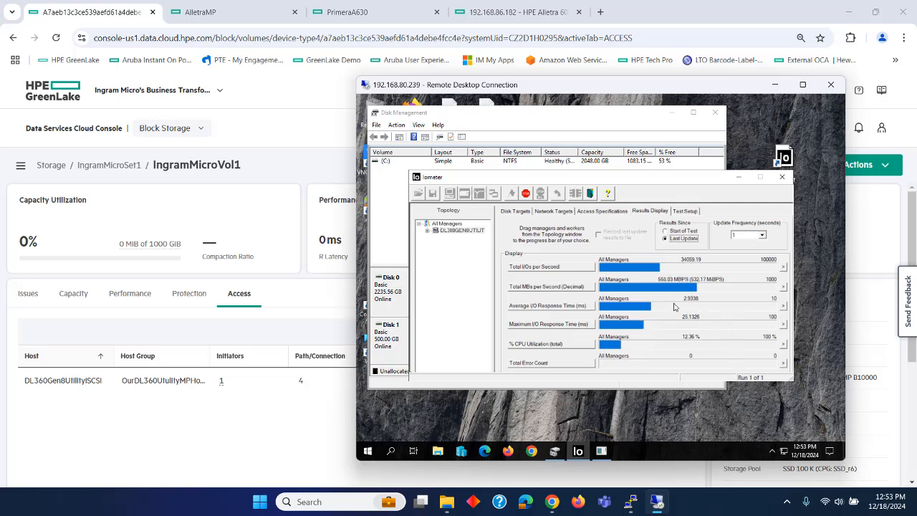
Switch to the HPE GreenLake console, edit volume set IngramMicroSet1 and enable QoS with a maximum IOPS limit of 1000.
click(196, 445)
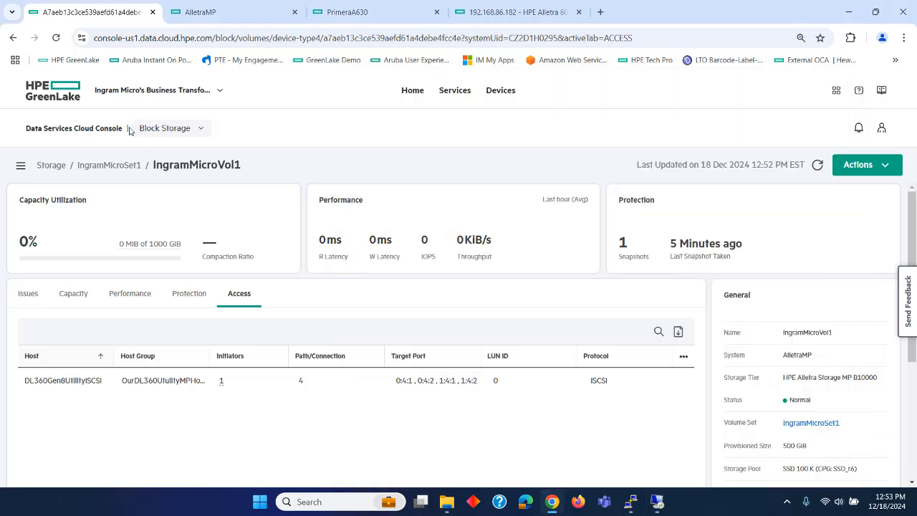
click(100, 168)
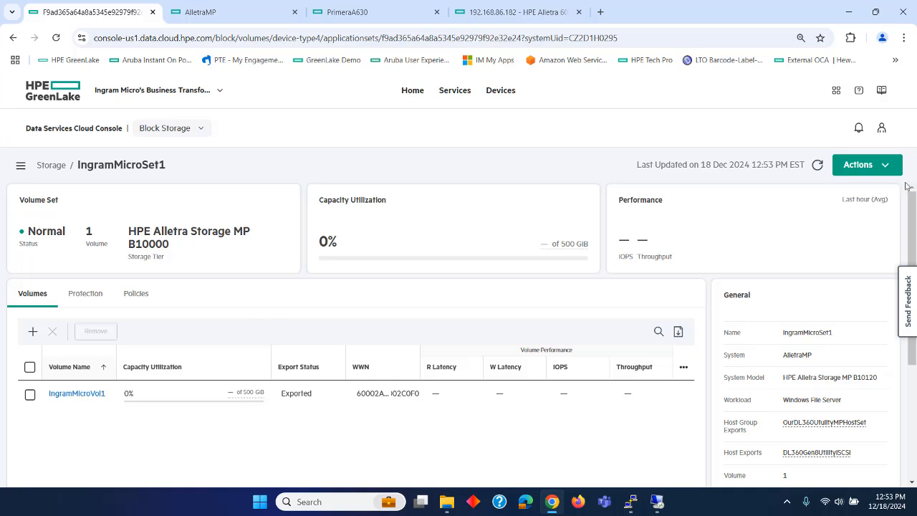
click(856, 166)
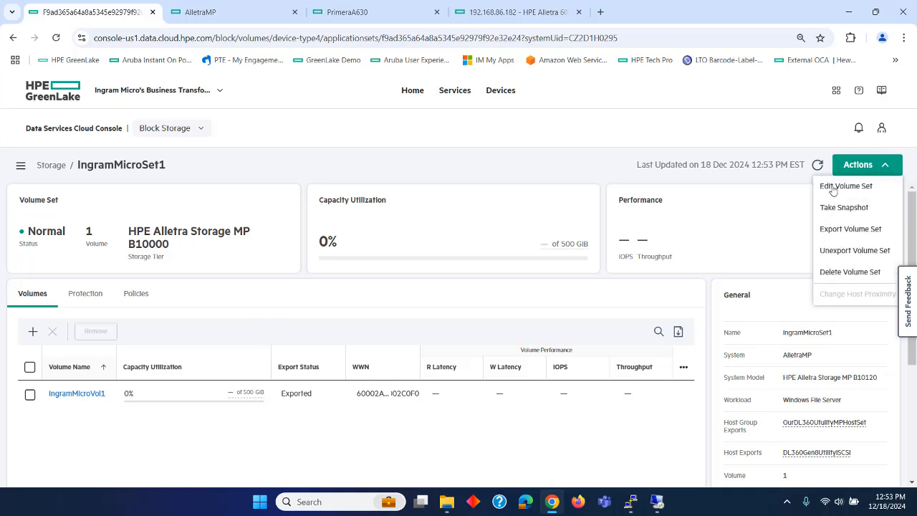
click(833, 188)
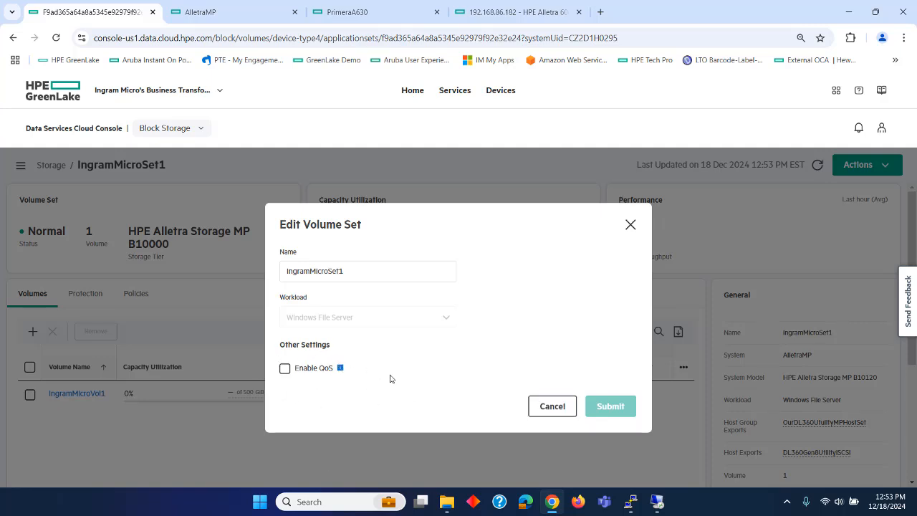
click(286, 369)
scroll(419, 326, down, 2)
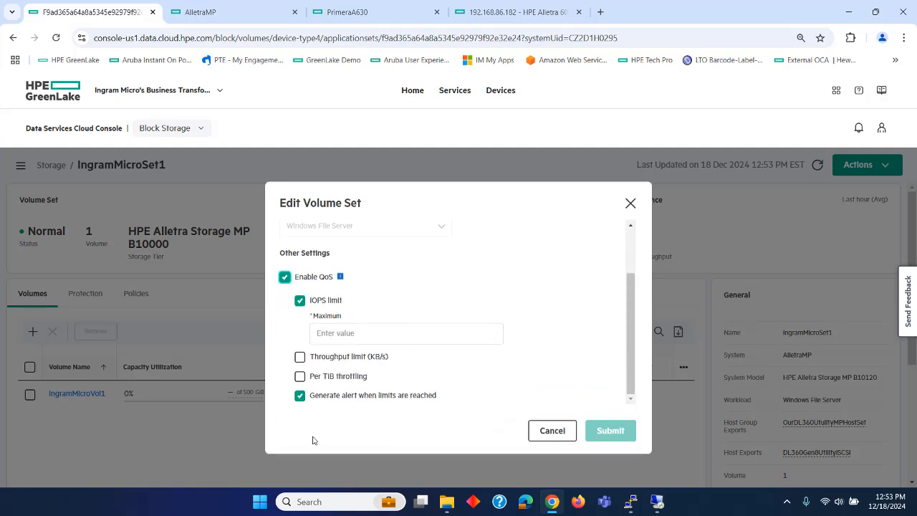
click(344, 335)
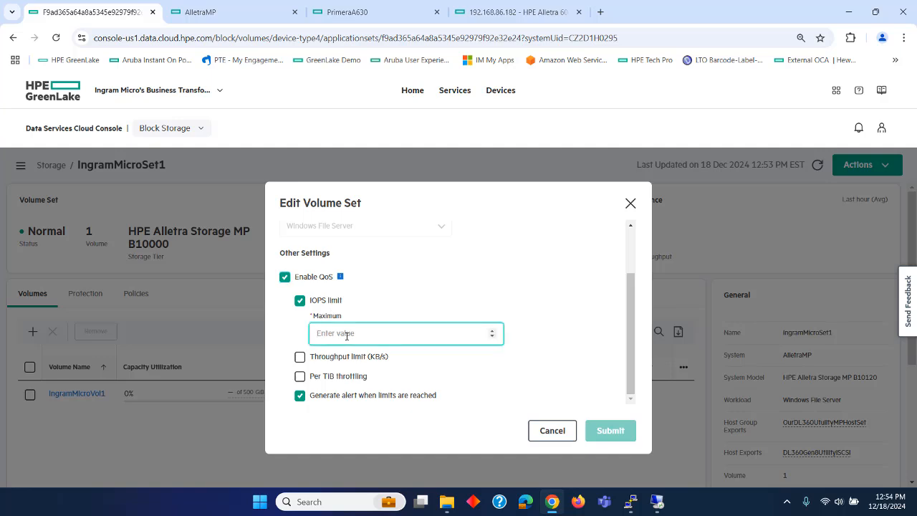
text(1000)
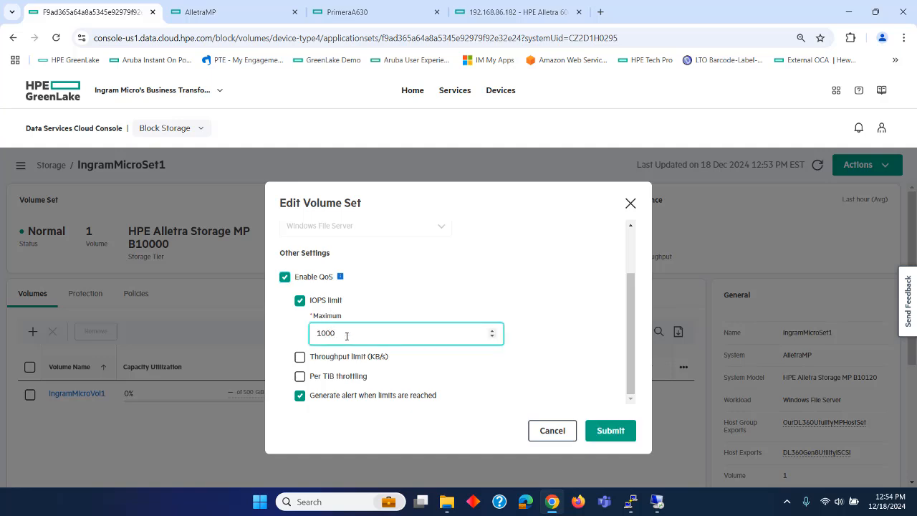
Check the running Iometer results in the remote session, and submit the QoS change to IngramMicroSet1.
click(657, 501)
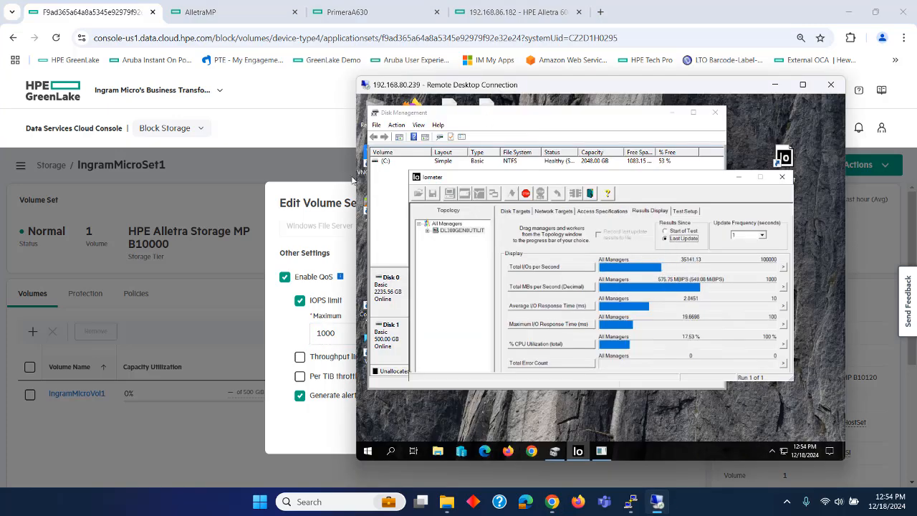
click(340, 197)
click(610, 430)
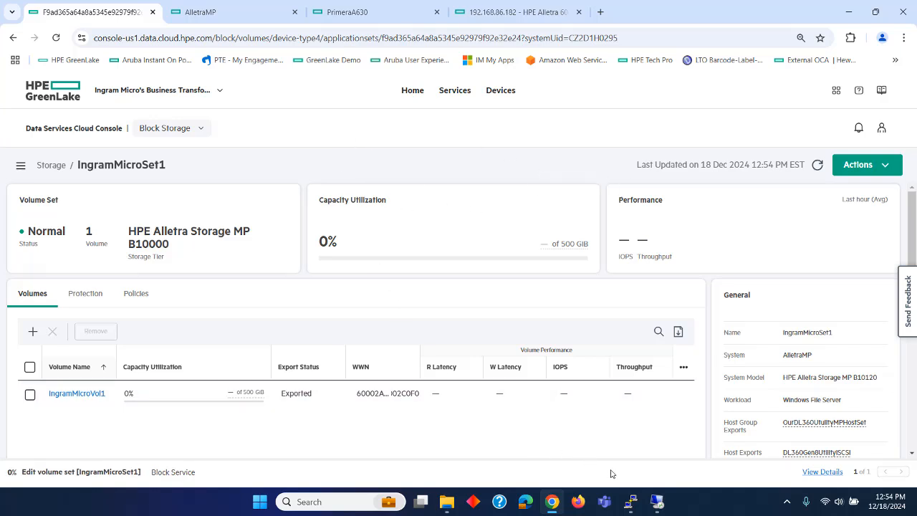
Recheck the Iometer results in the remote session, and return to the HPE GreenLake home page.
click(655, 505)
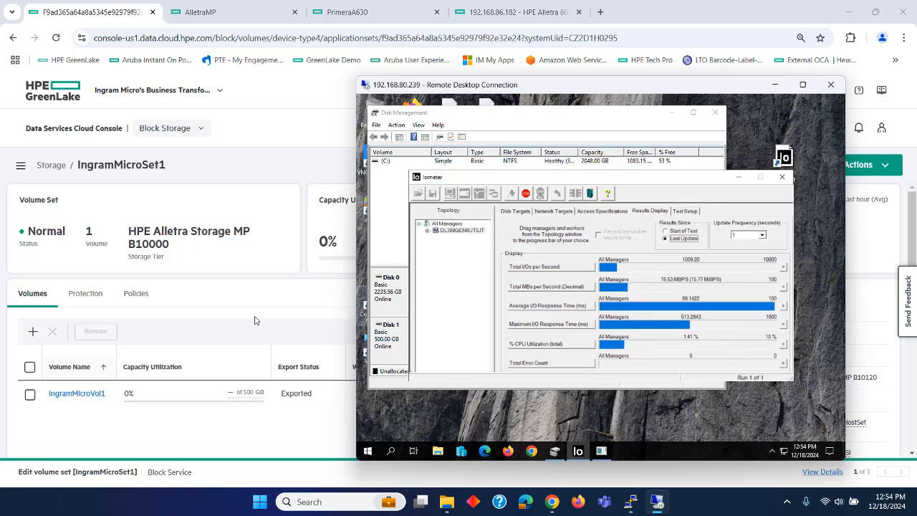
click(256, 318)
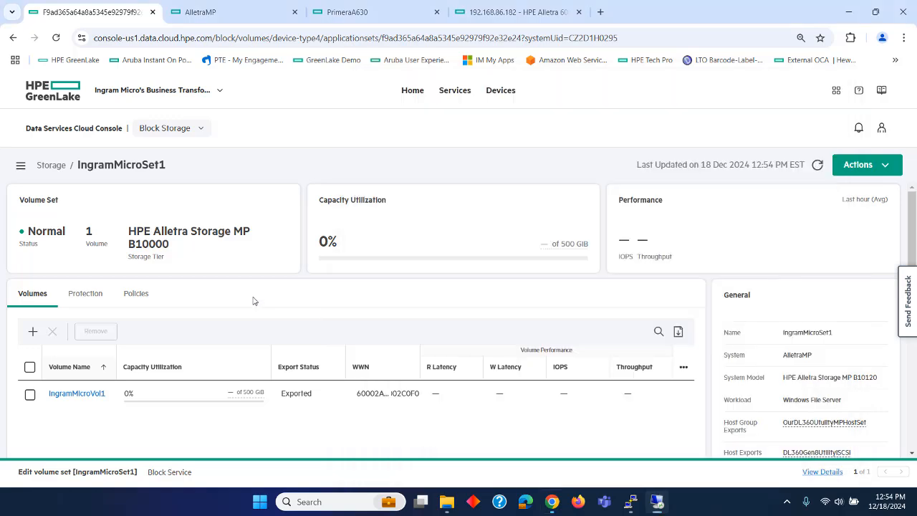
click(69, 93)
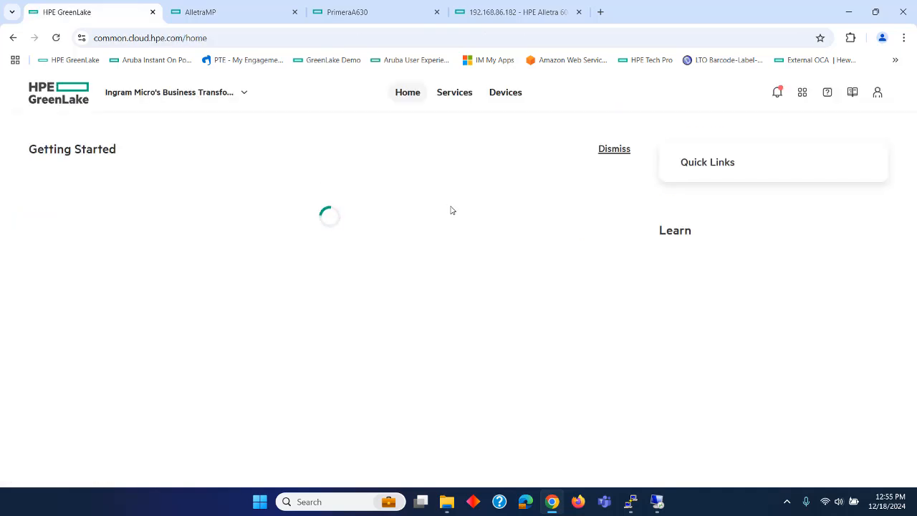